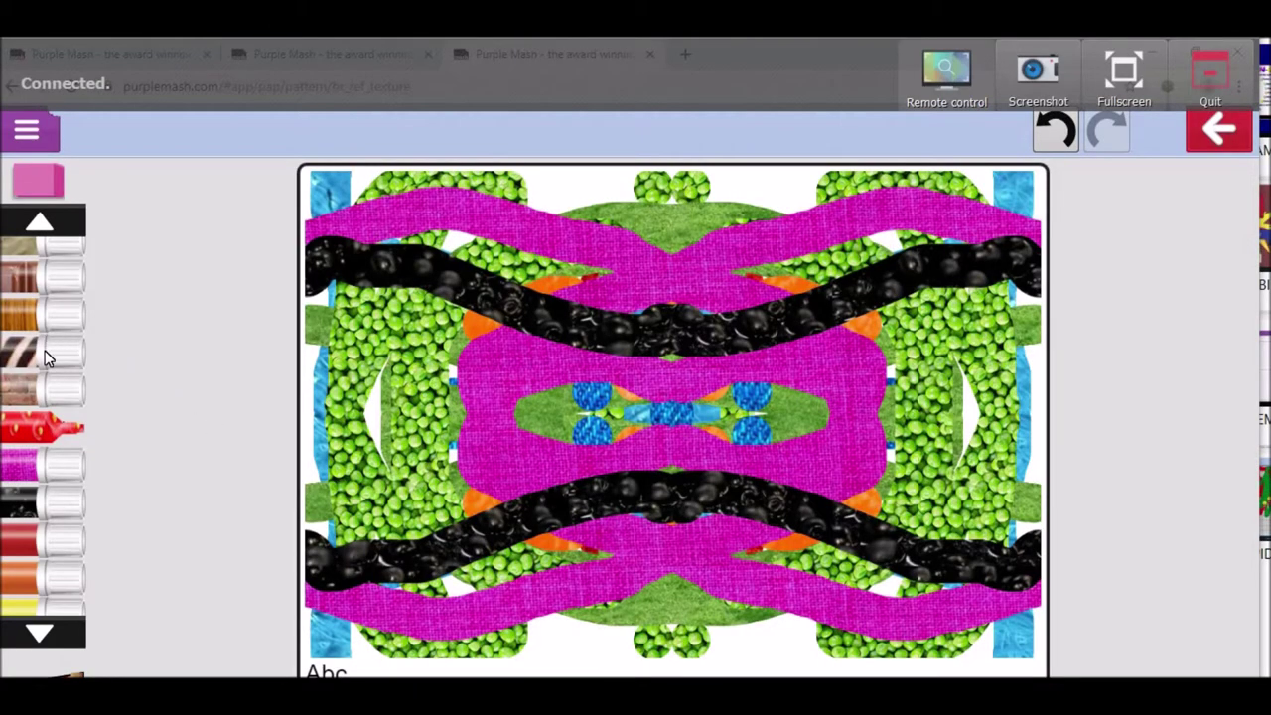
Step: Paint zebra stripes from the left edge toward the centre, then try the magenta and wood textures
click(45, 347)
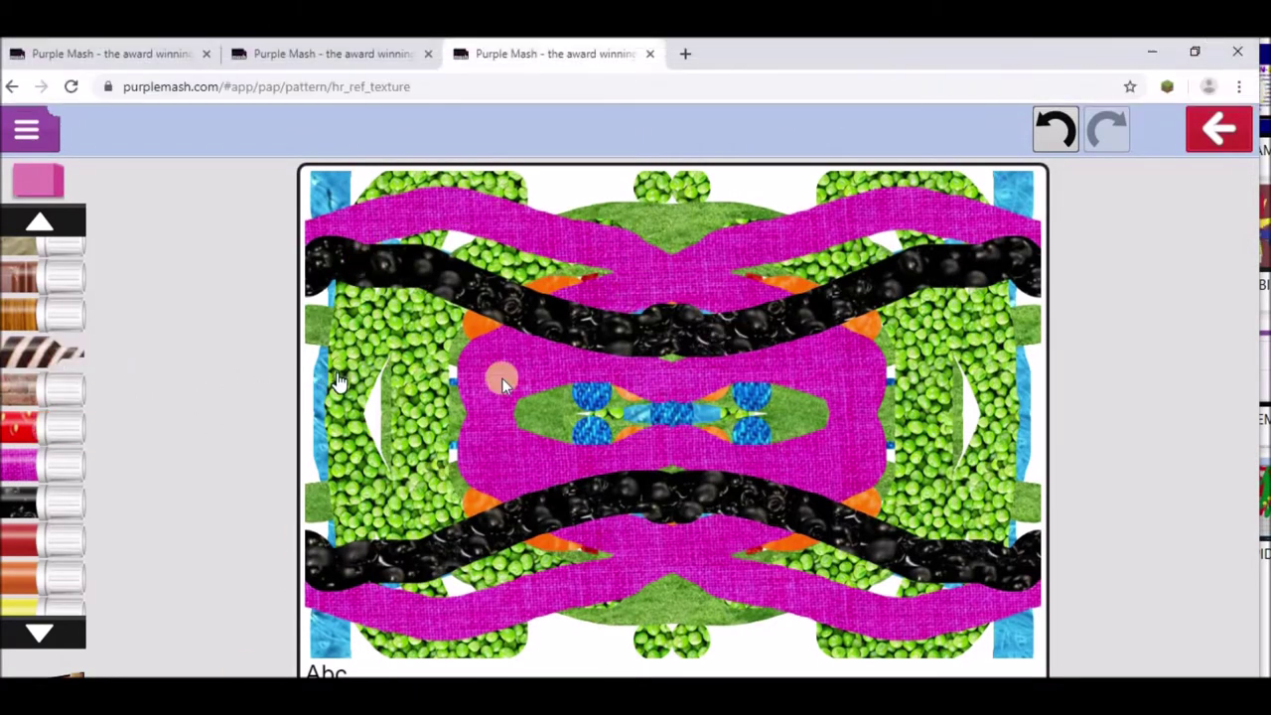
click(333, 376)
mouse_move(333, 382)
mouse_down()
mouse_move(497, 403)
mouse_move(621, 450)
mouse_up()
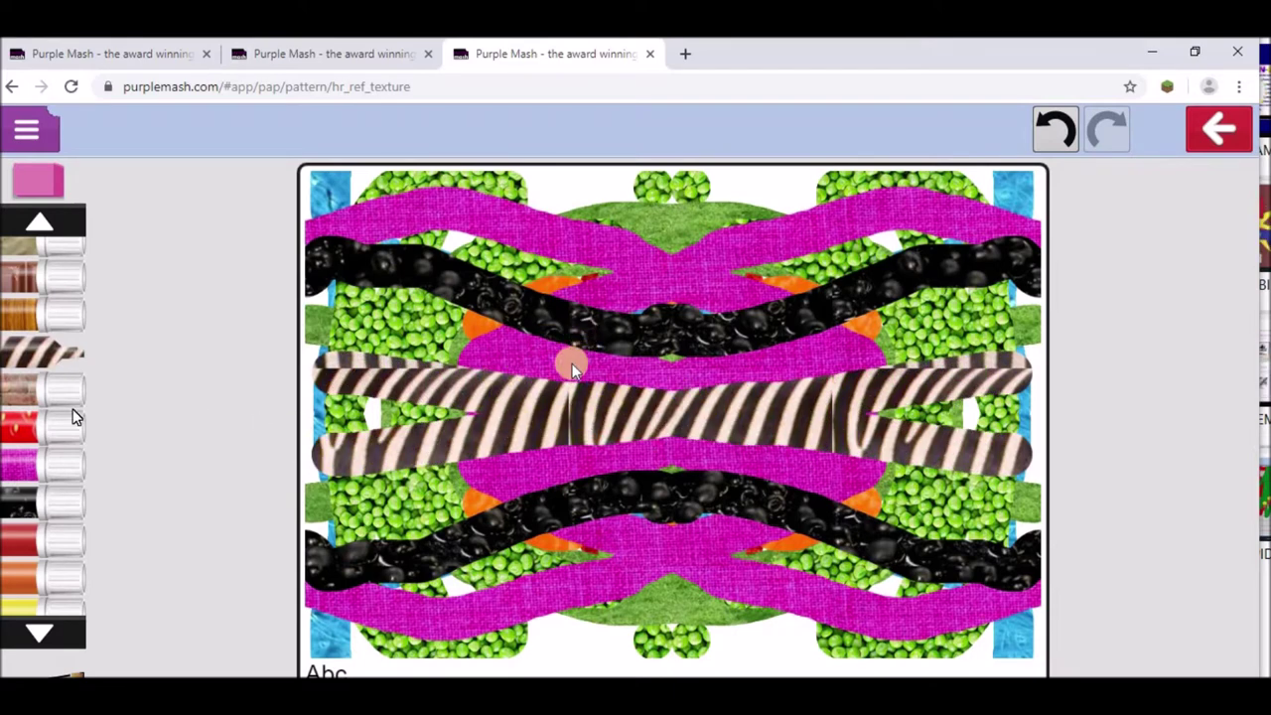
click(56, 459)
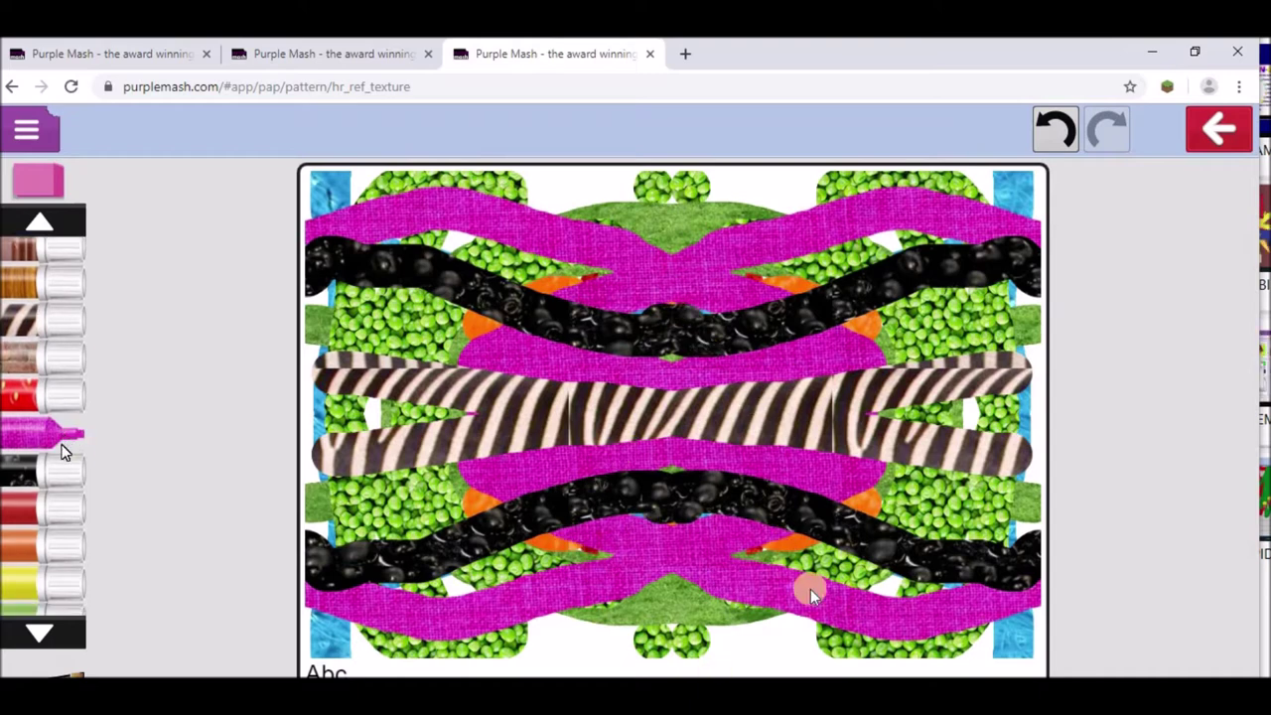
click(66, 268)
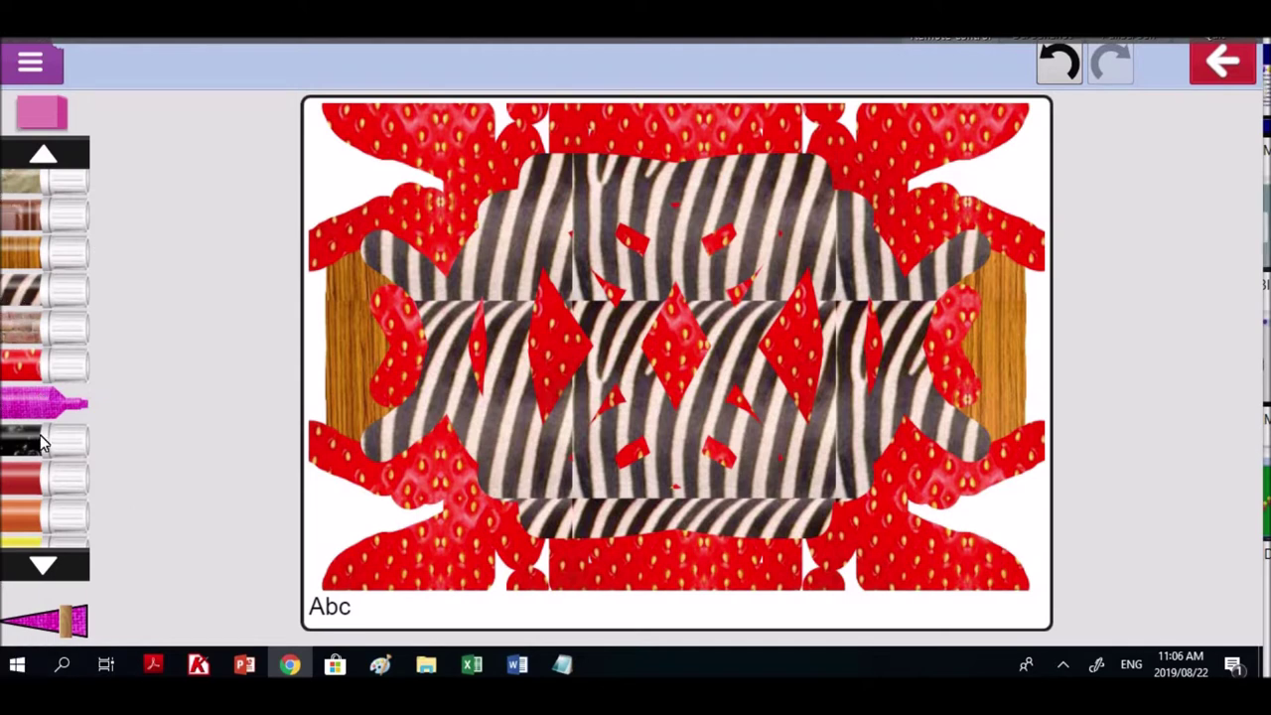
Step: With the black bead texture, stamp mirrored marks on the zebra area and join them with a stroke
click(42, 442)
click(496, 283)
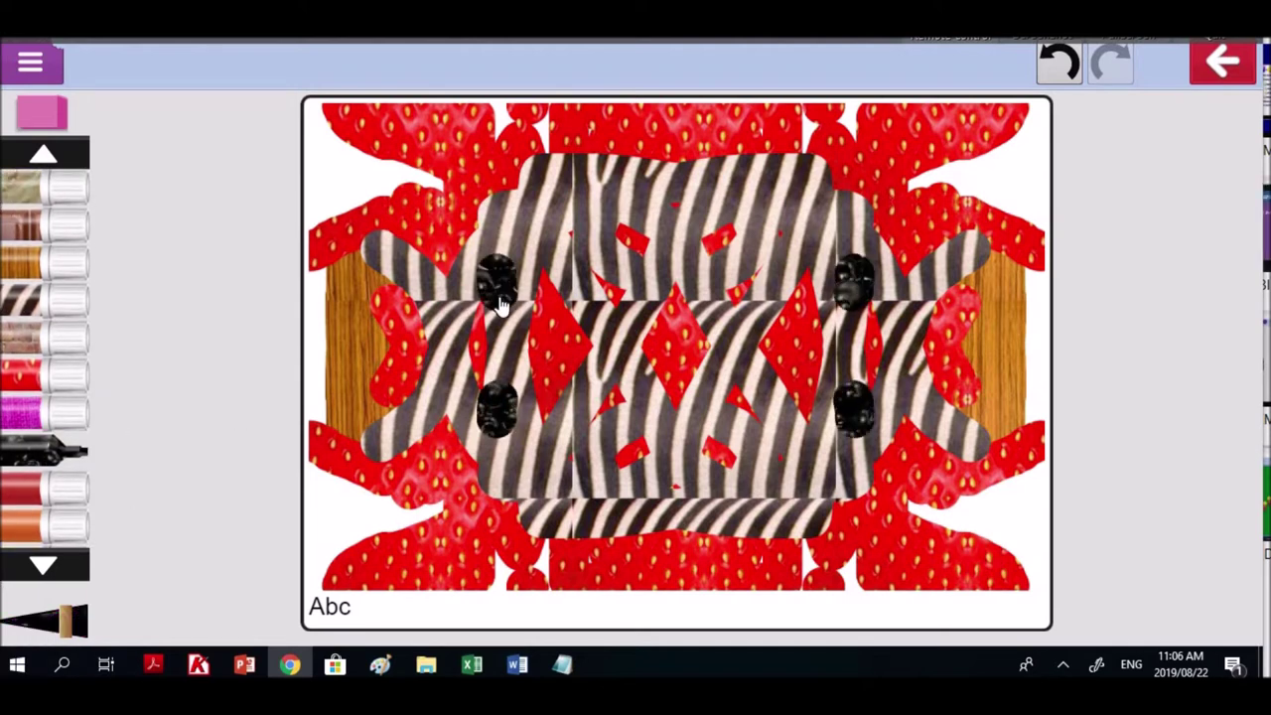
mouse_move(502, 306)
mouse_down()
mouse_move(516, 390)
mouse_move(774, 308)
mouse_move(755, 194)
mouse_up()
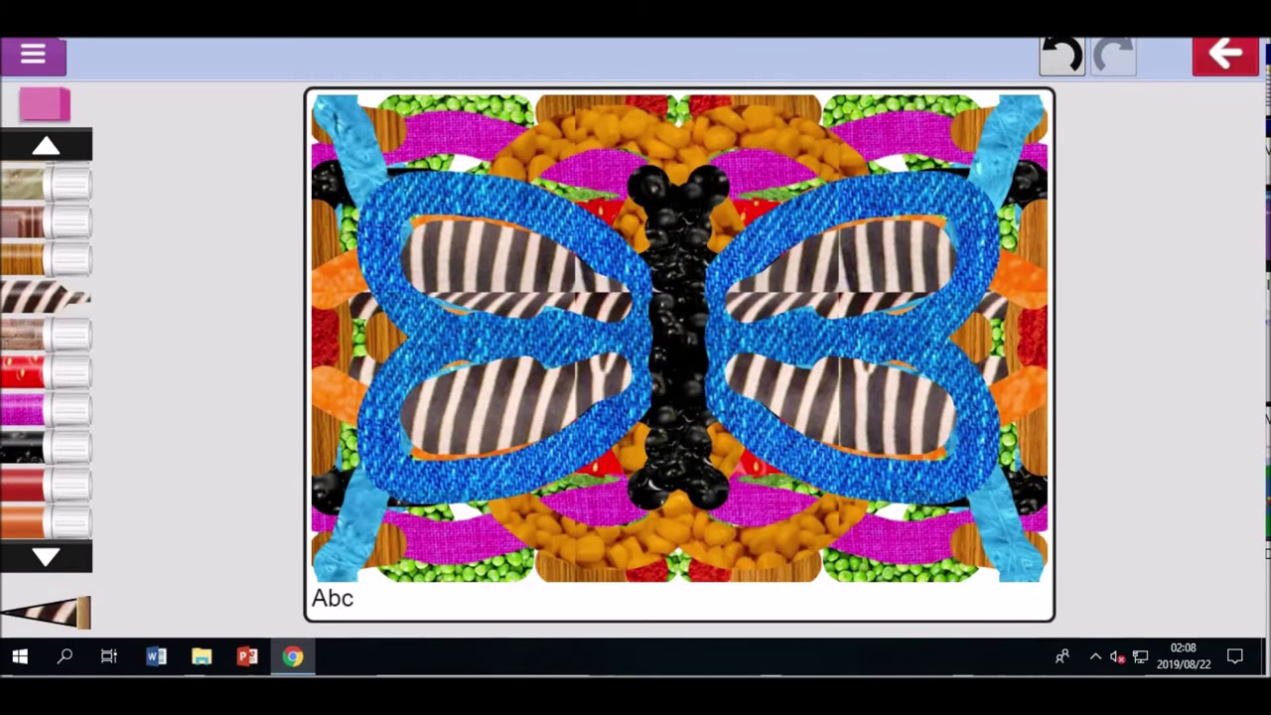
Step: Paint chocolate texture into the corners, along the top and bottom edges, and on the body centre
click(27, 346)
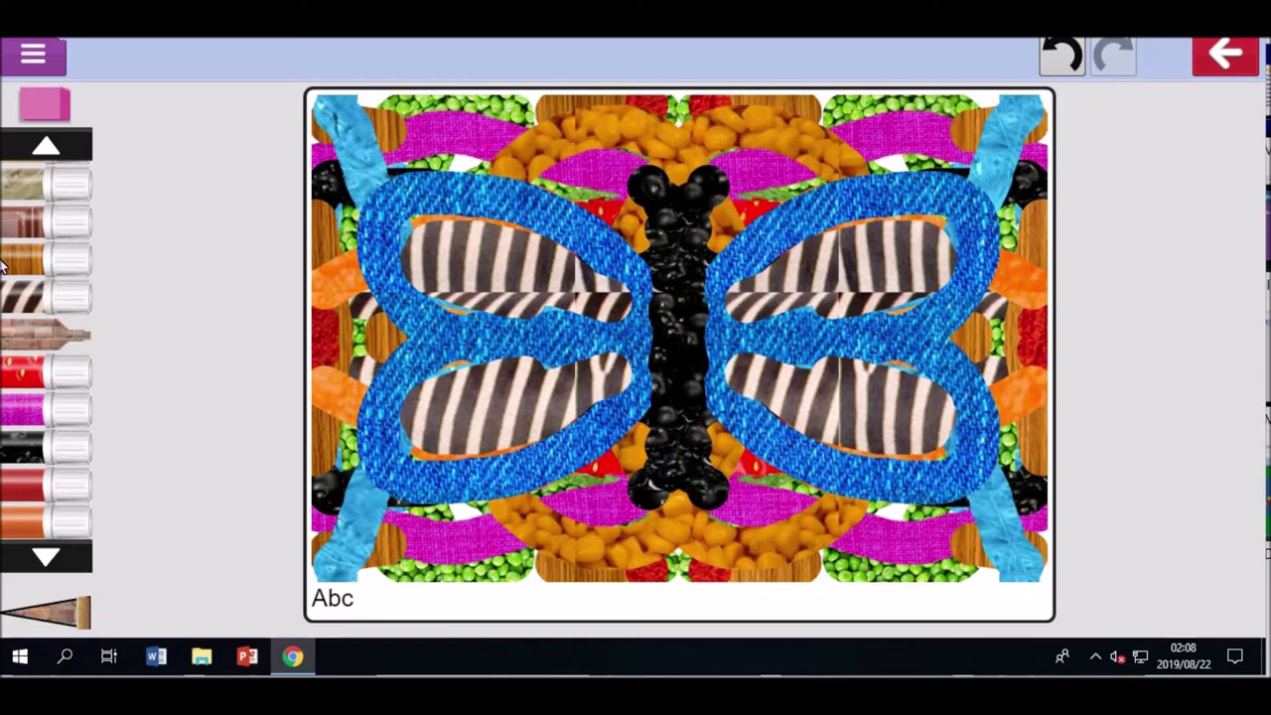
click(25, 221)
drag(335, 117, 338, 161)
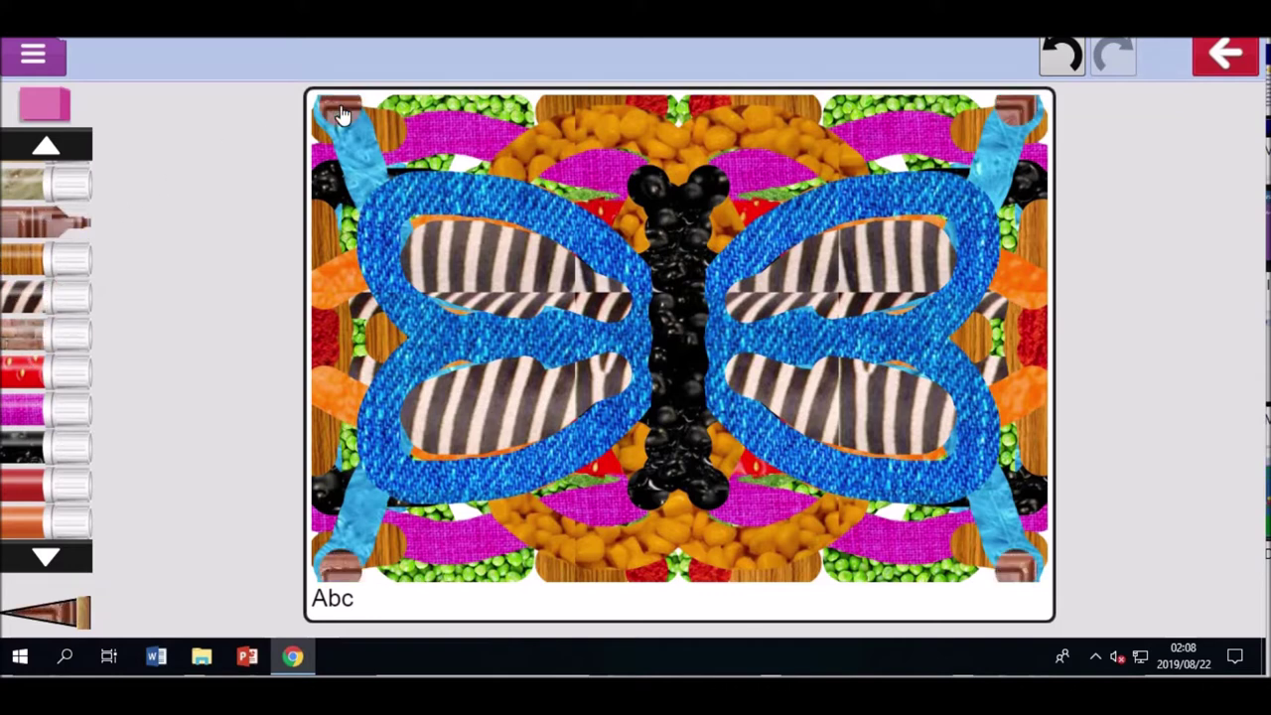
click(1223, 60)
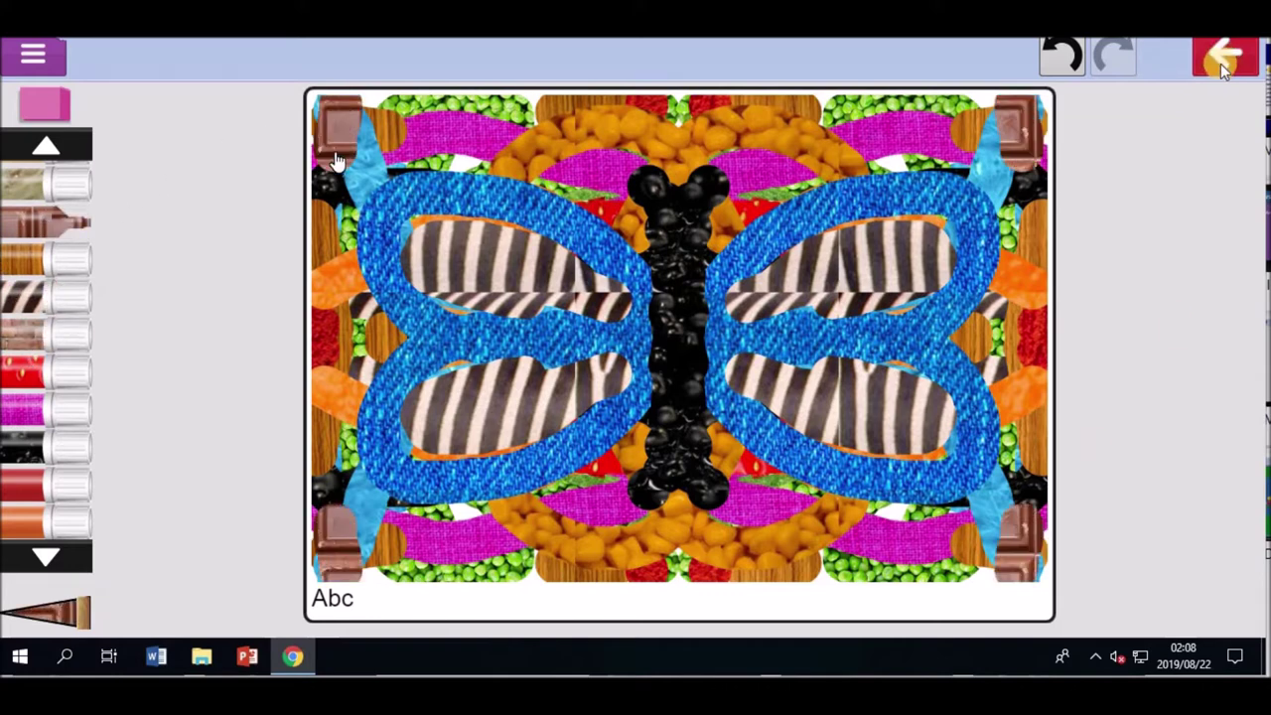
mouse_move(338, 162)
mouse_down()
mouse_move(488, 179)
mouse_move(555, 94)
mouse_up()
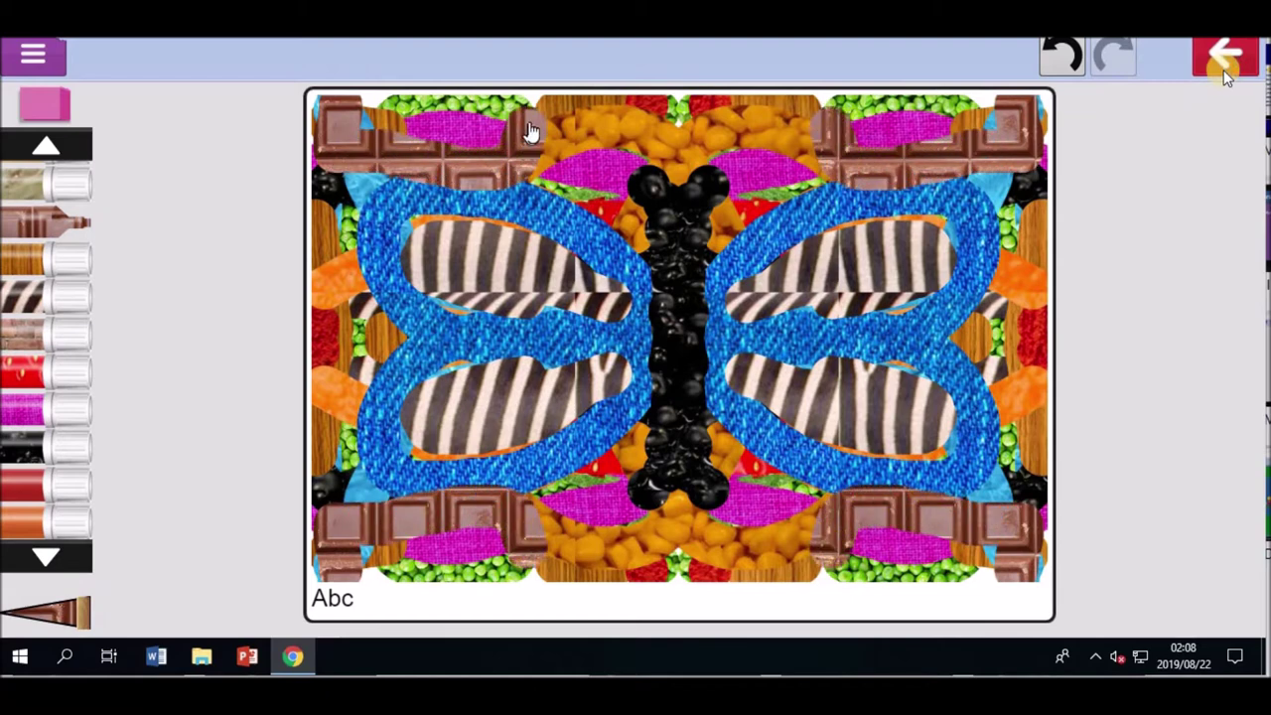
click(691, 325)
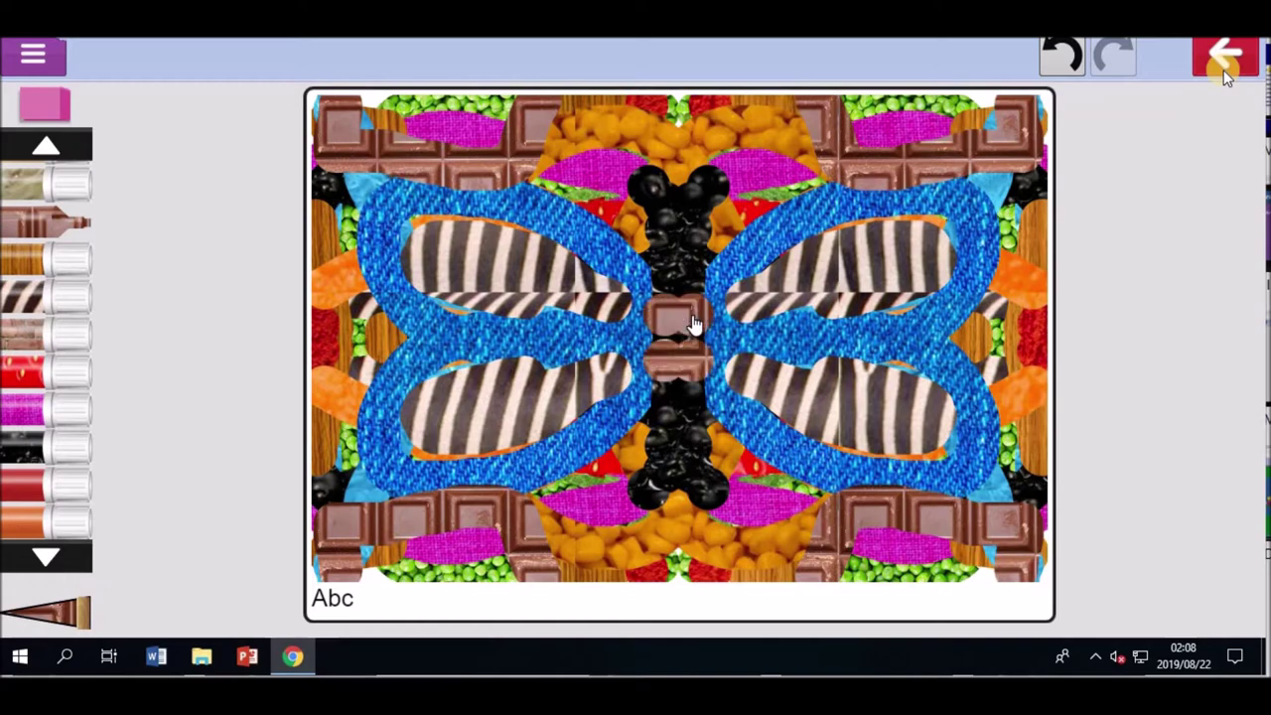
mouse_move(426, 113)
mouse_down()
mouse_move(488, 122)
mouse_move(486, 147)
mouse_up()
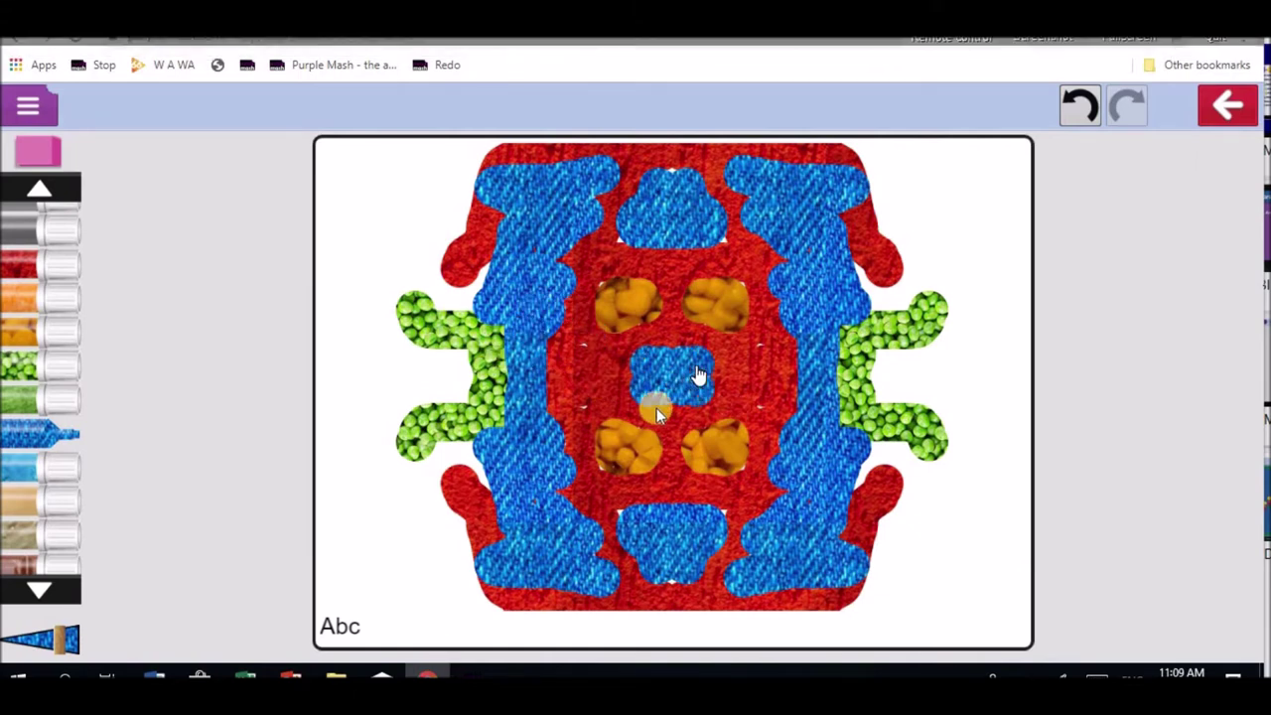
Step: Stretch the central denim blob into a horizontal bar and add blue blobs between the orange shapes
drag(672, 381, 804, 375)
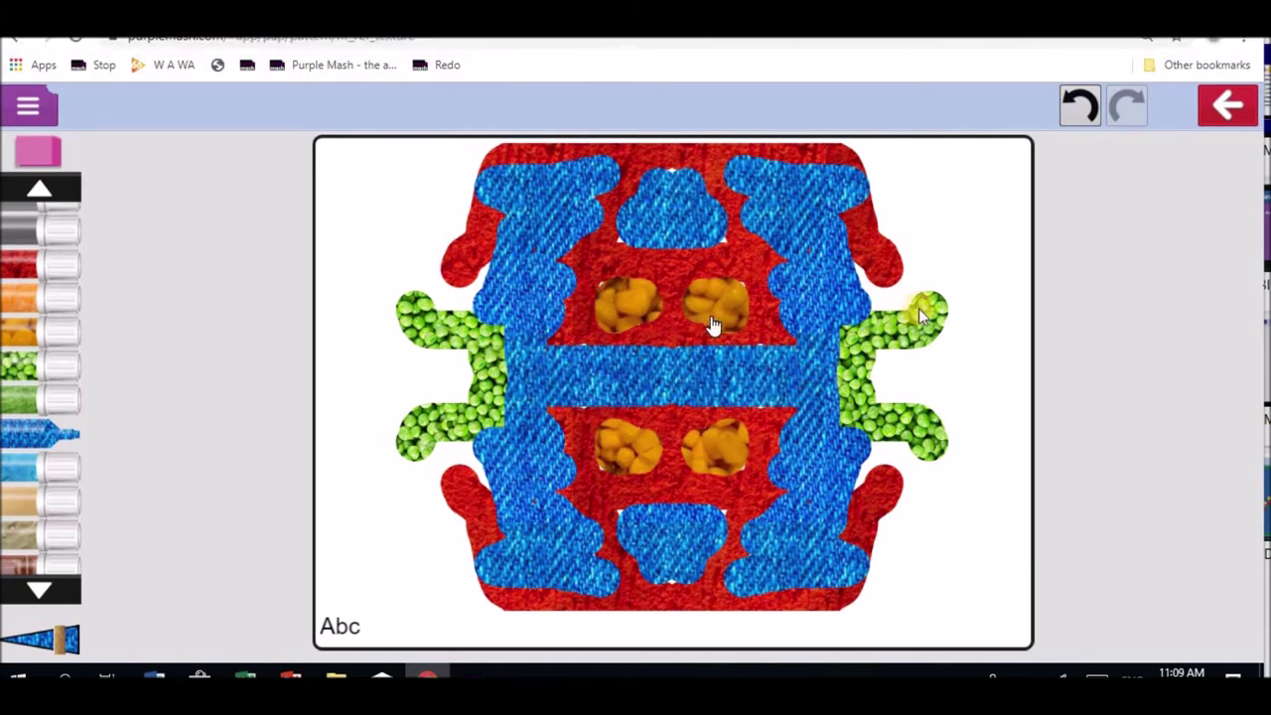
click(676, 288)
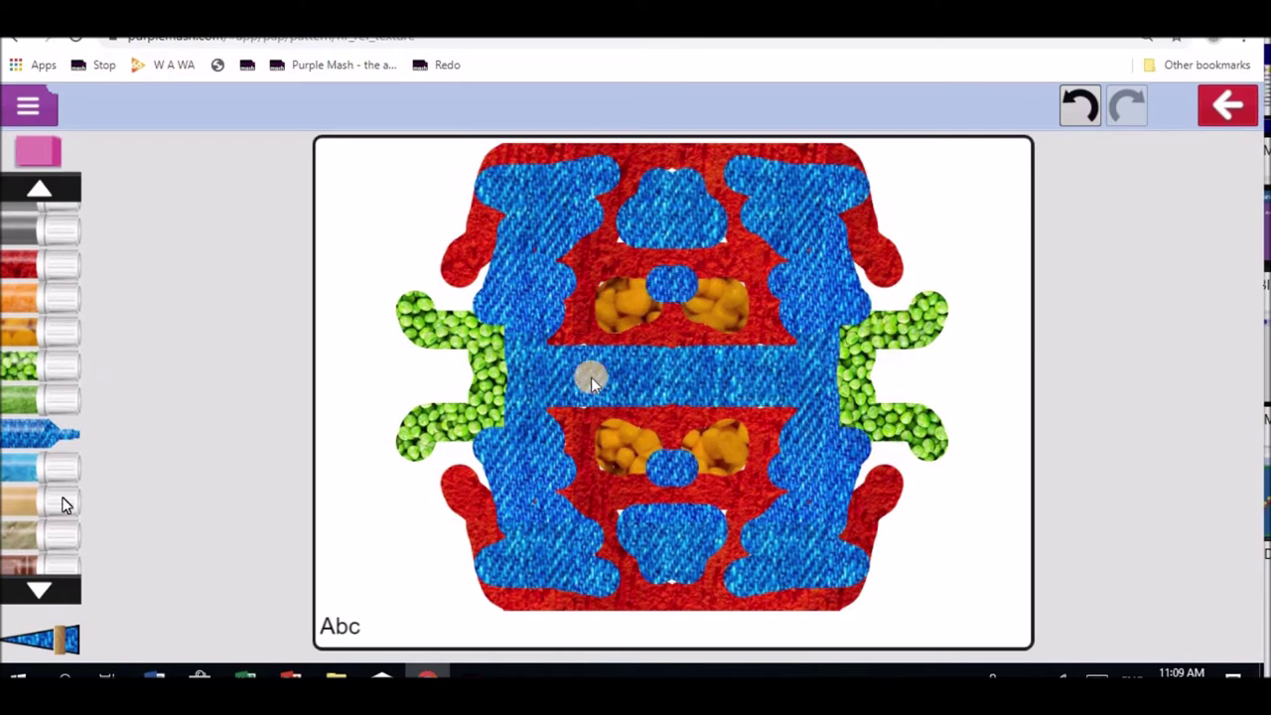
scroll(56, 544, down, 3)
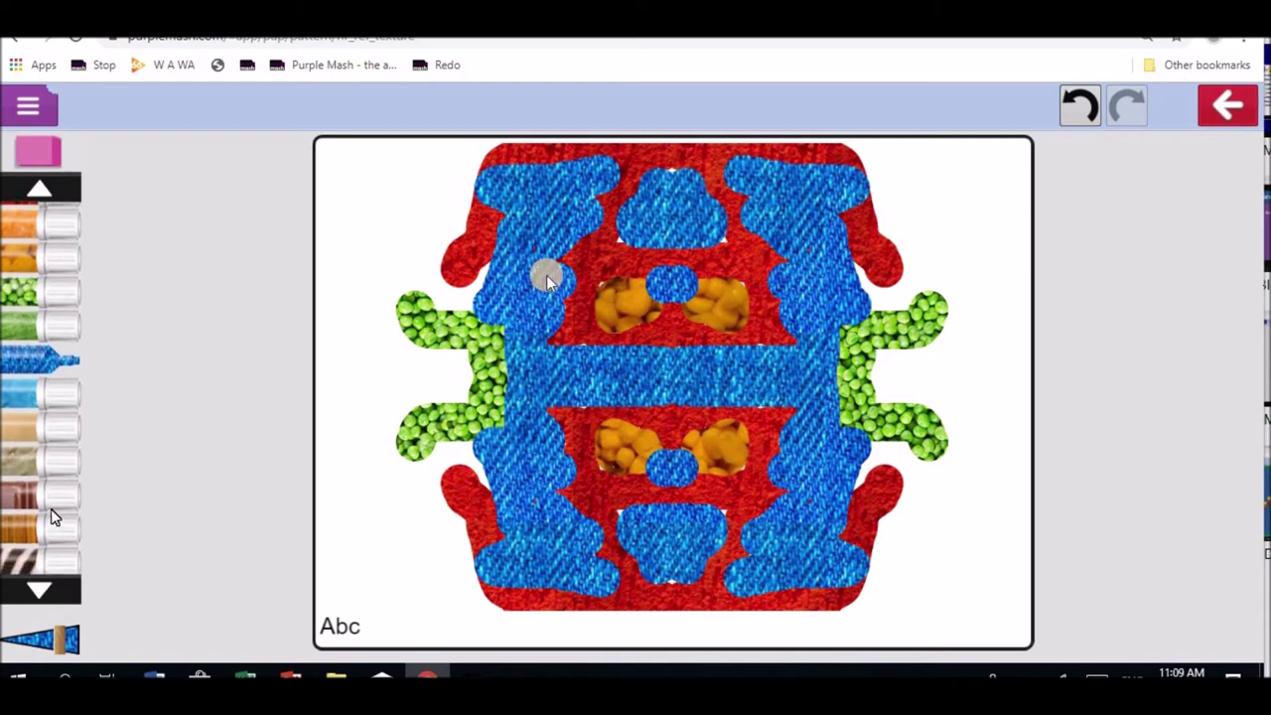
click(42, 576)
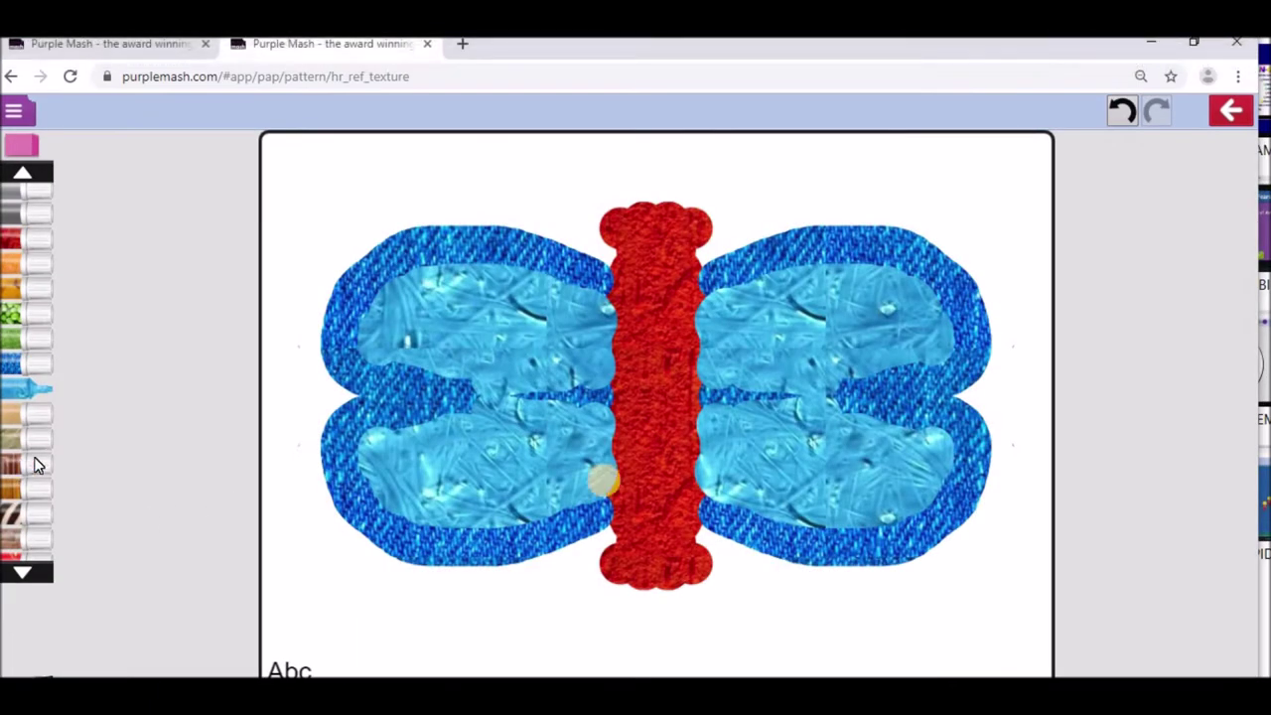
Step: Paint chocolate along the top and bottom edges, under the red body and over the side notches
mouse_move(269, 633)
mouse_down()
mouse_move(444, 641)
mouse_move(599, 562)
mouse_move(531, 596)
mouse_move(464, 604)
mouse_move(383, 587)
mouse_move(503, 587)
mouse_move(610, 559)
mouse_up()
mouse_move(622, 607)
mouse_down()
mouse_move(567, 582)
mouse_move(663, 612)
mouse_move(696, 605)
mouse_move(758, 638)
mouse_move(818, 649)
mouse_up()
drag(749, 627, 729, 623)
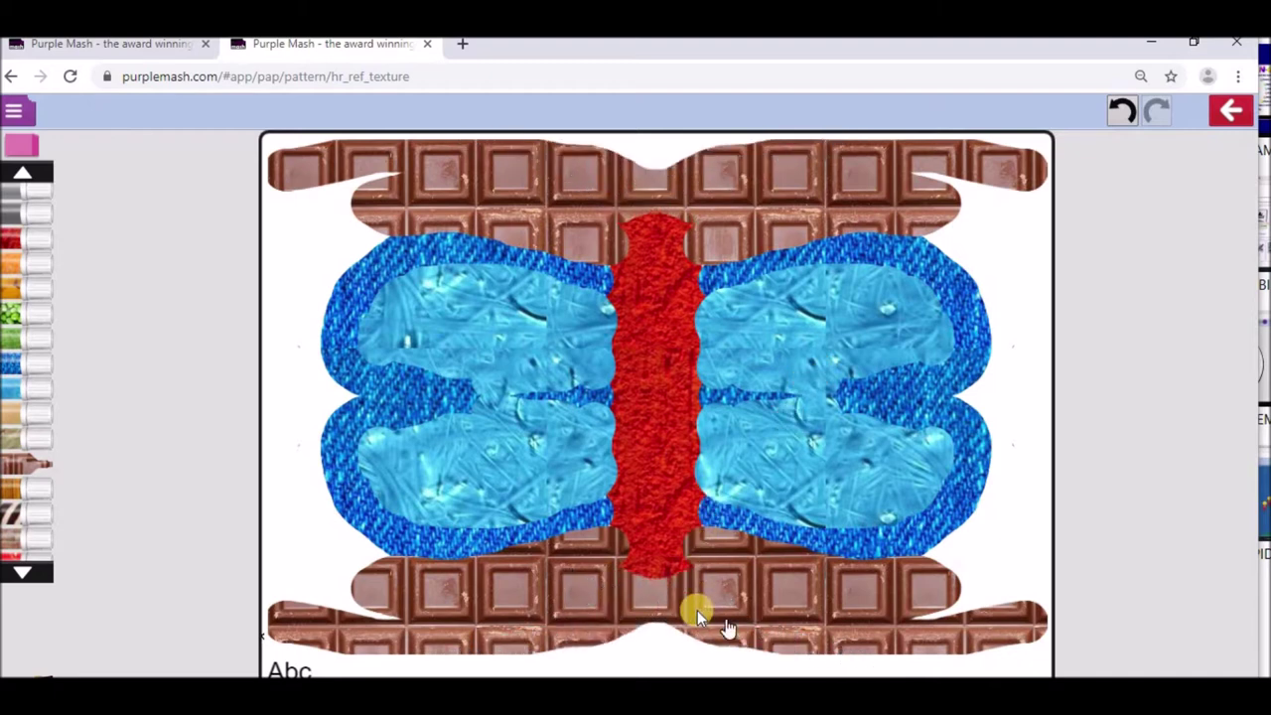
mouse_move(965, 646)
mouse_down()
mouse_move(964, 605)
mouse_move(918, 556)
mouse_move(990, 519)
mouse_move(995, 447)
mouse_up()
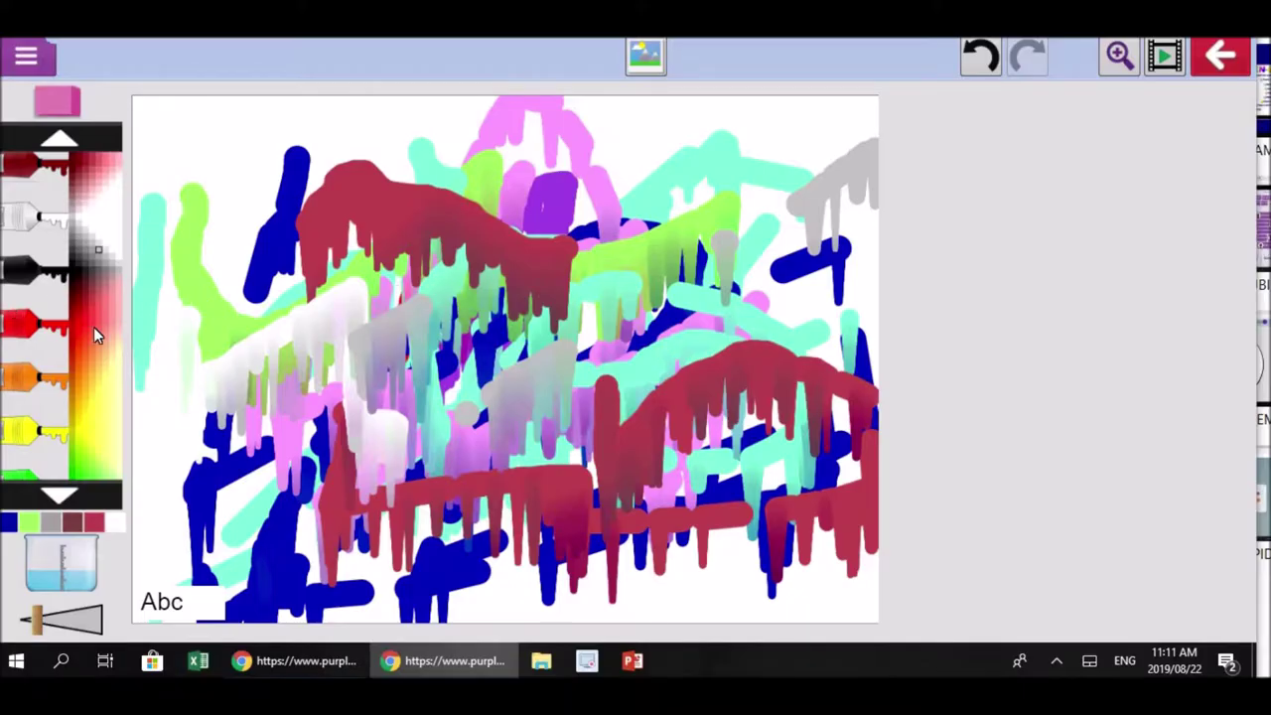
Step: Paint an orange dripping stroke up to the right on the picture
click(84, 342)
click(40, 384)
click(221, 328)
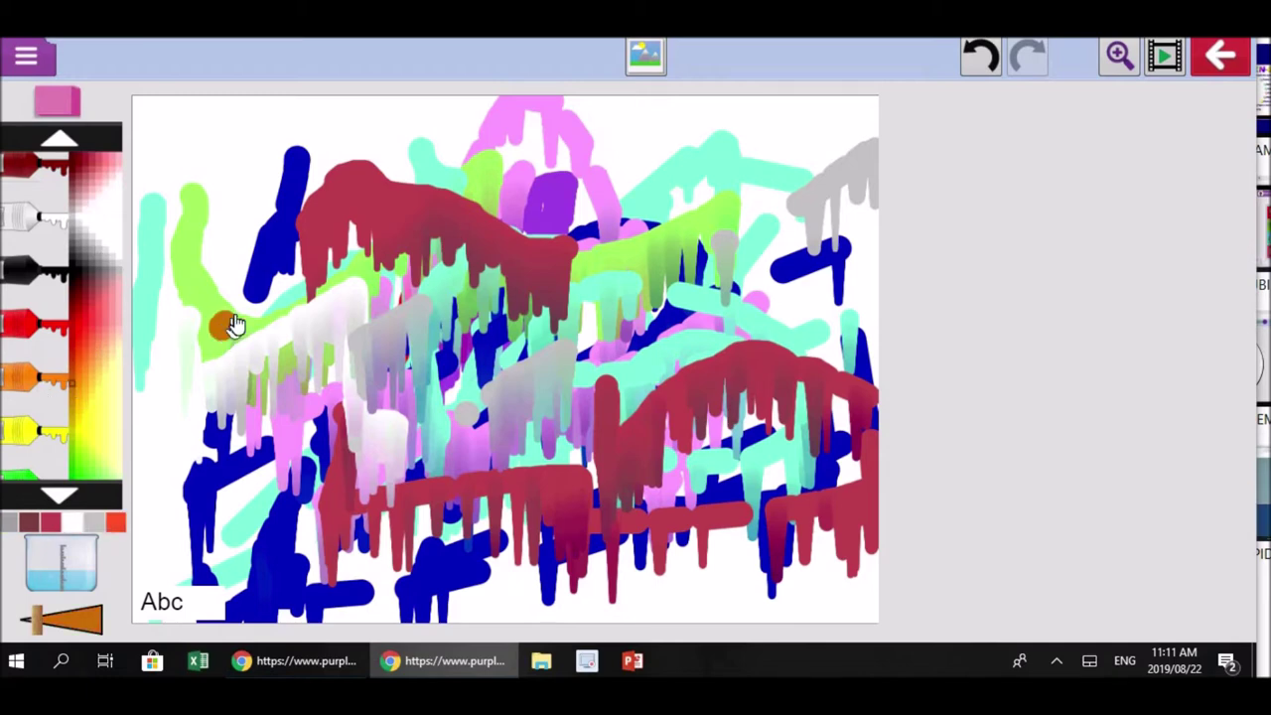
drag(236, 326, 278, 258)
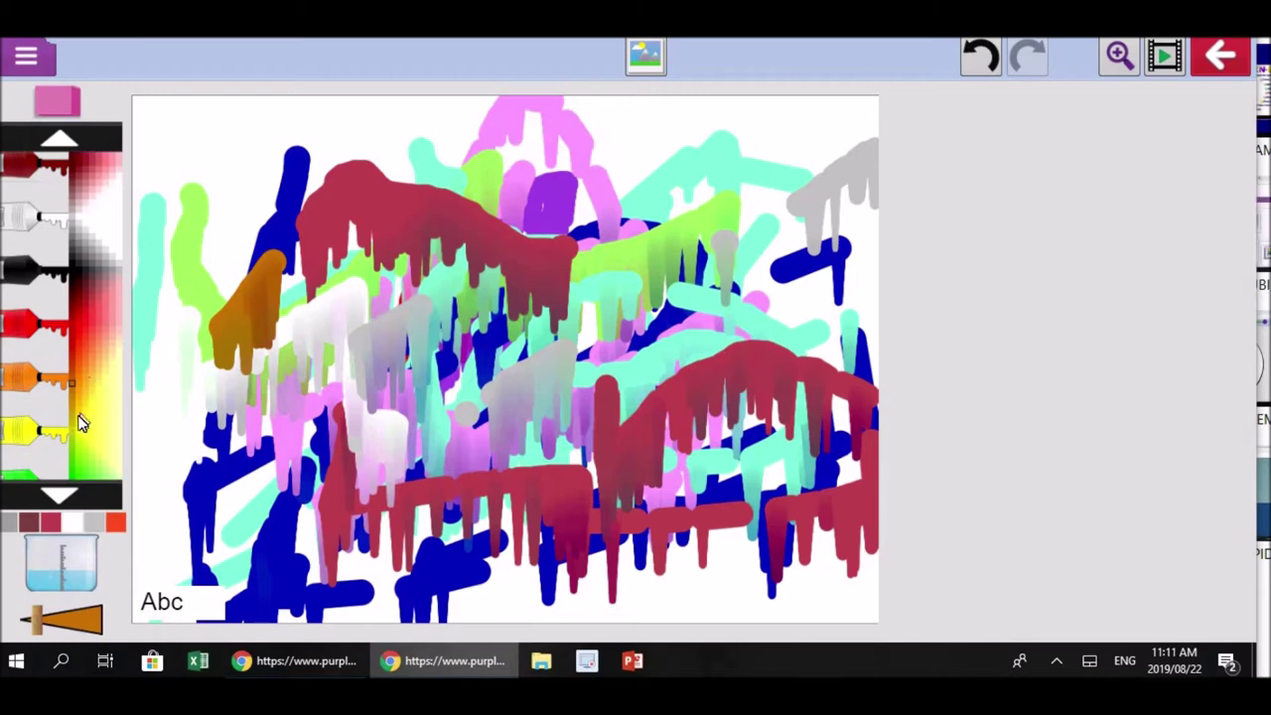
Step: Enlarge the brush, paint a large green blob in the lower left, then choose Save & exit
drag(36, 617, 61, 622)
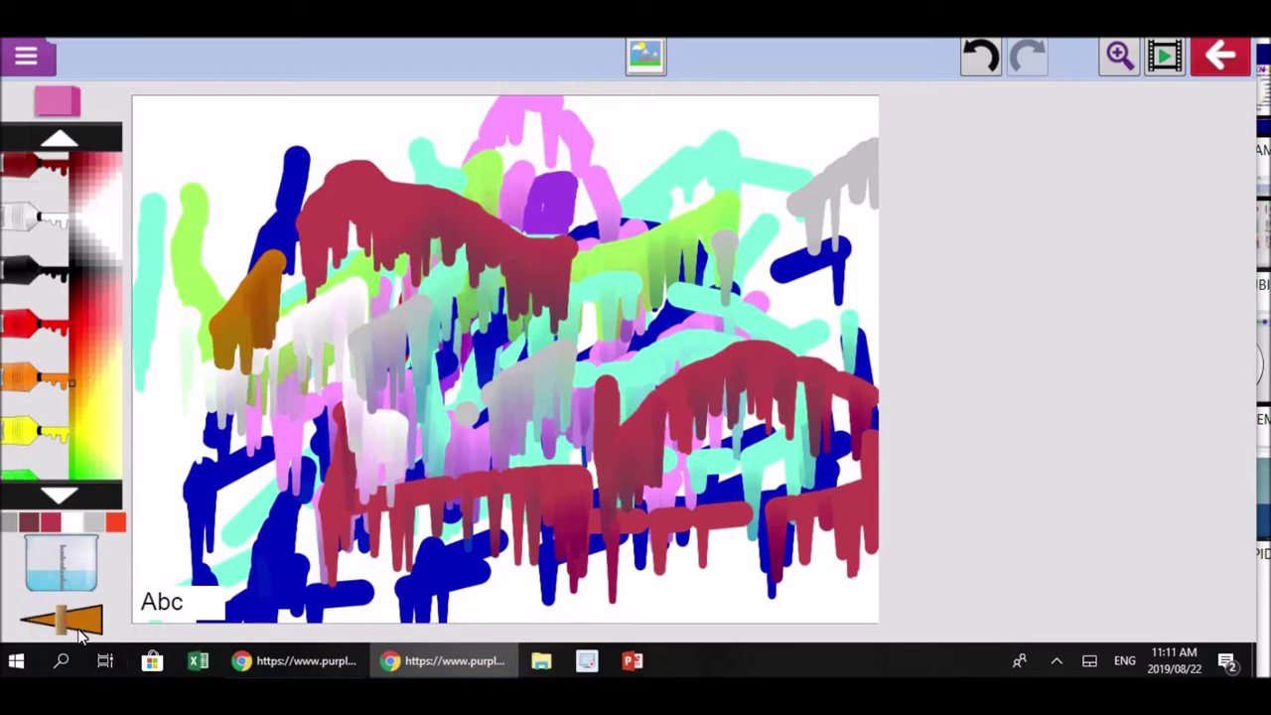
click(1221, 61)
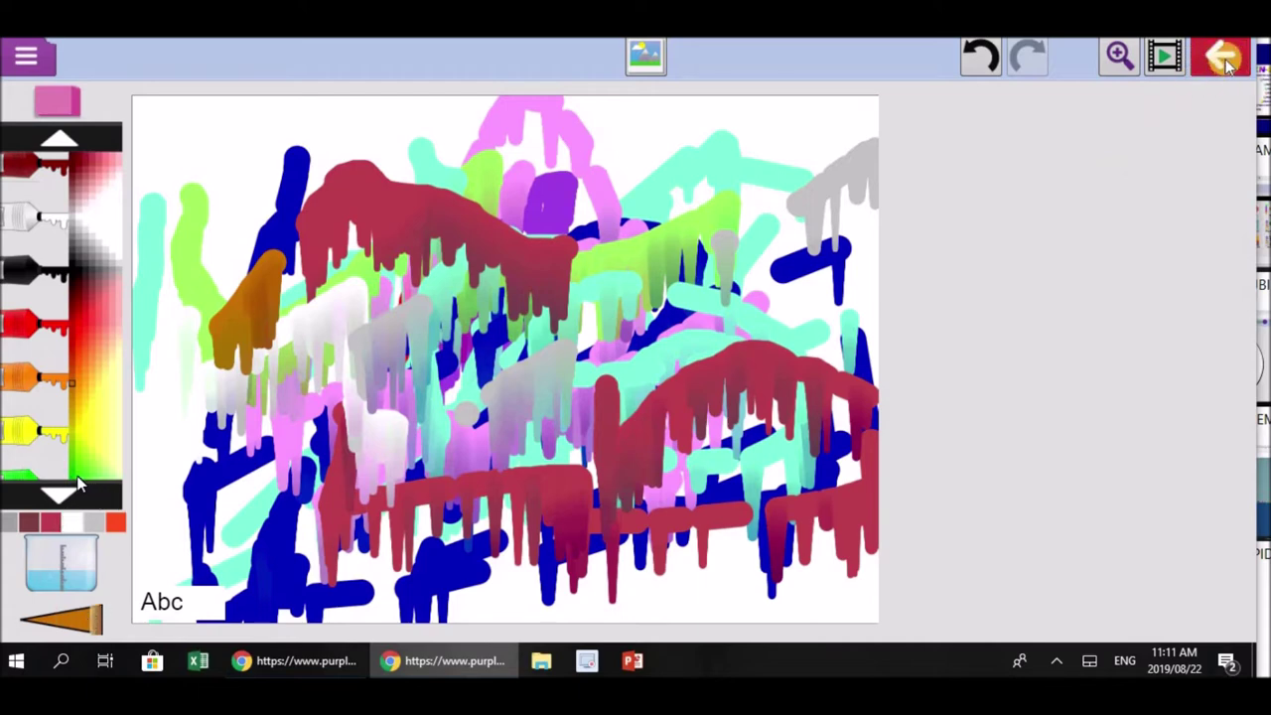
click(85, 473)
drag(321, 461, 403, 444)
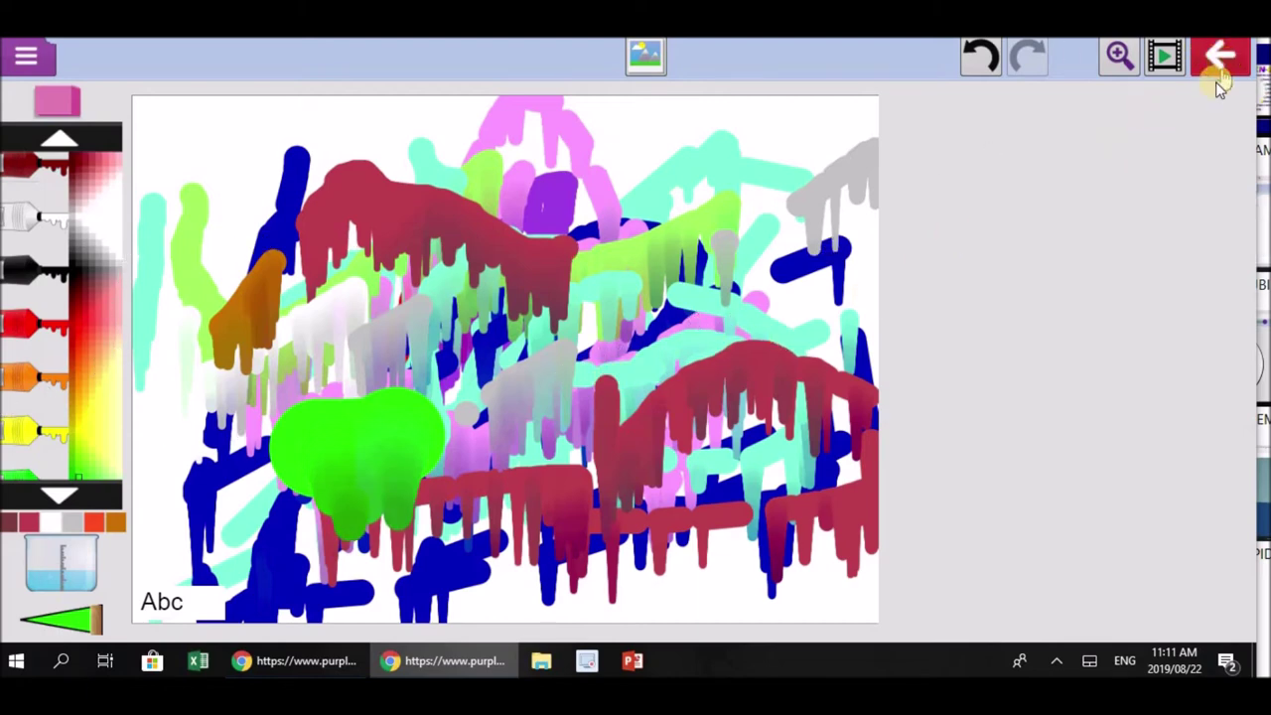
click(1218, 86)
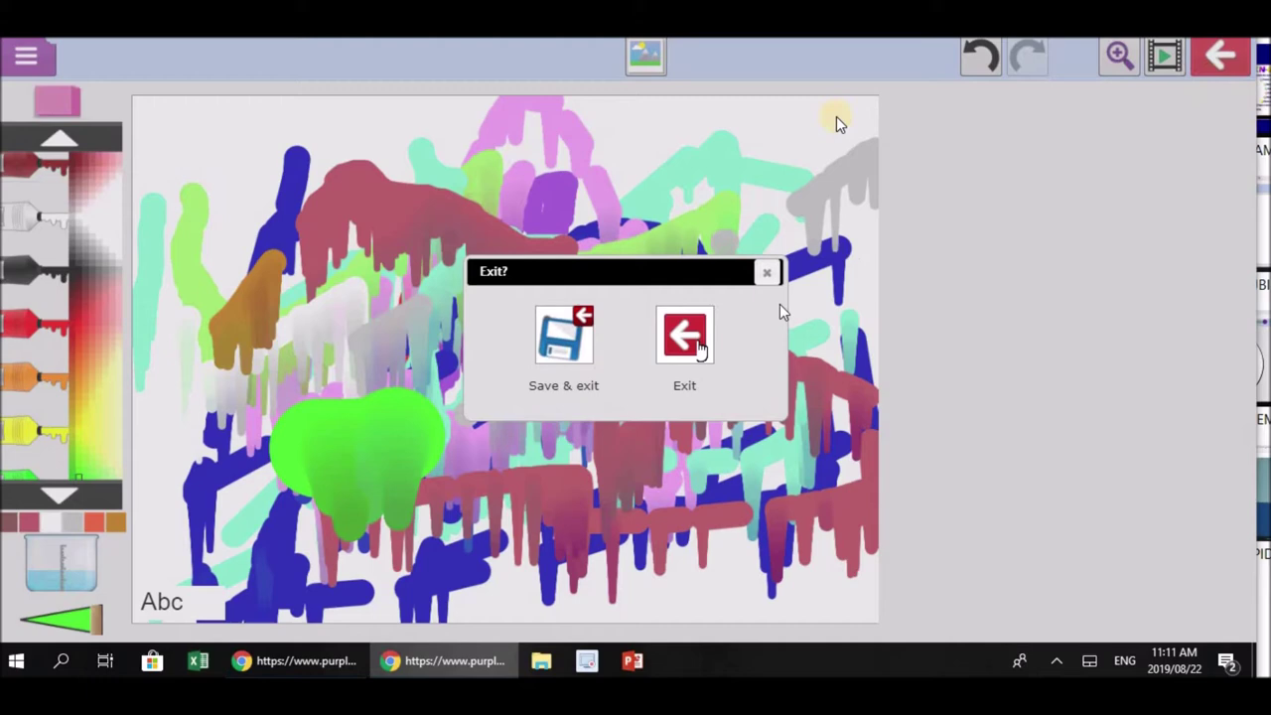
click(559, 351)
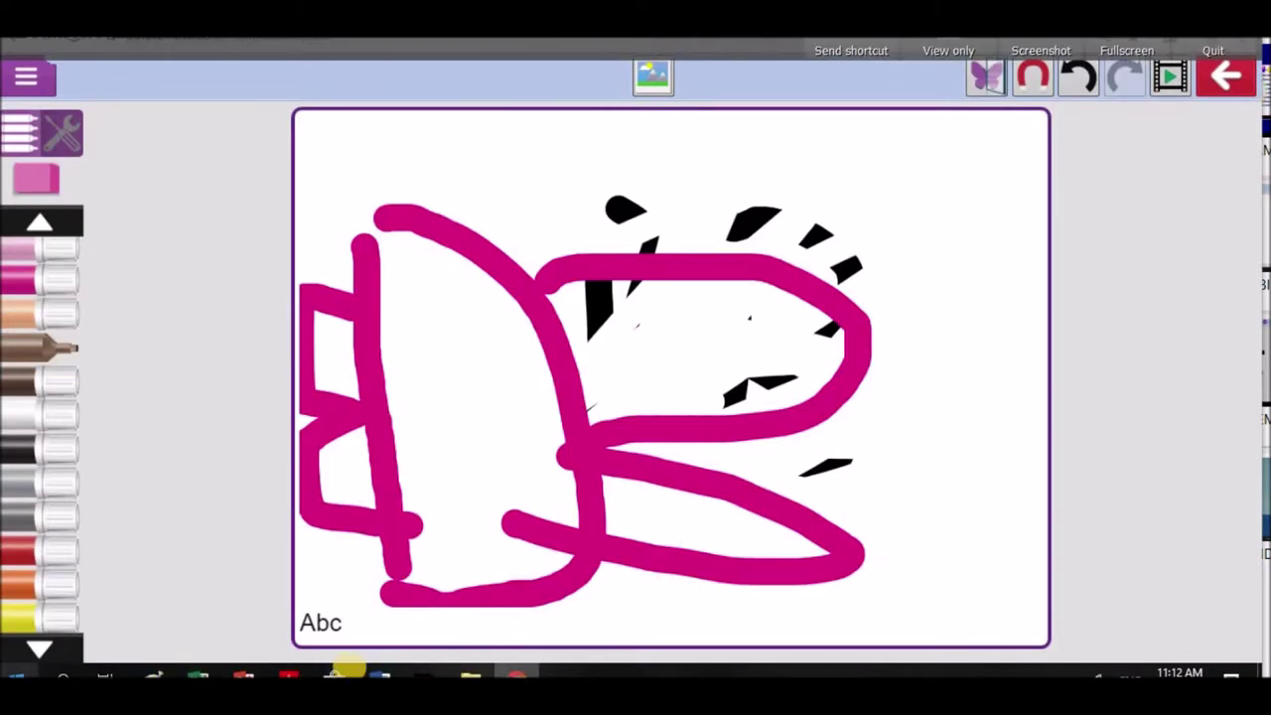
Step: Save the magenta marker drawing as 'pink' through Save & exit
click(1218, 80)
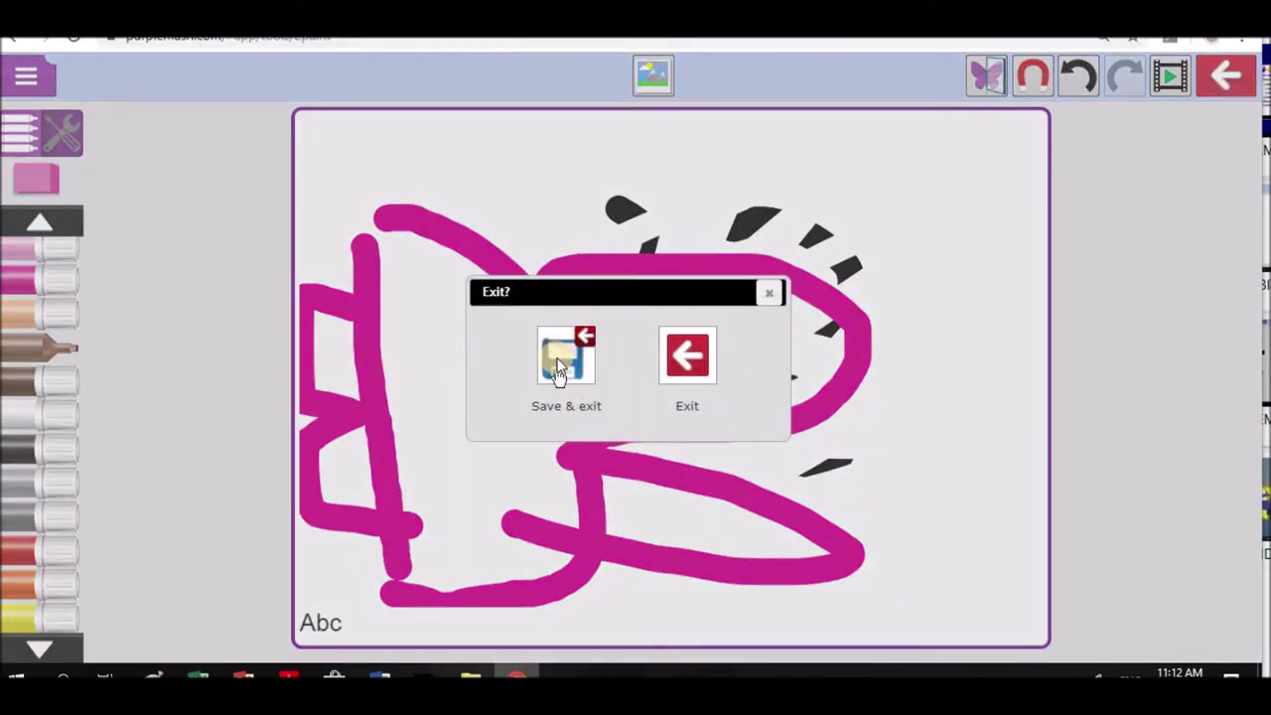
click(558, 368)
text(p)
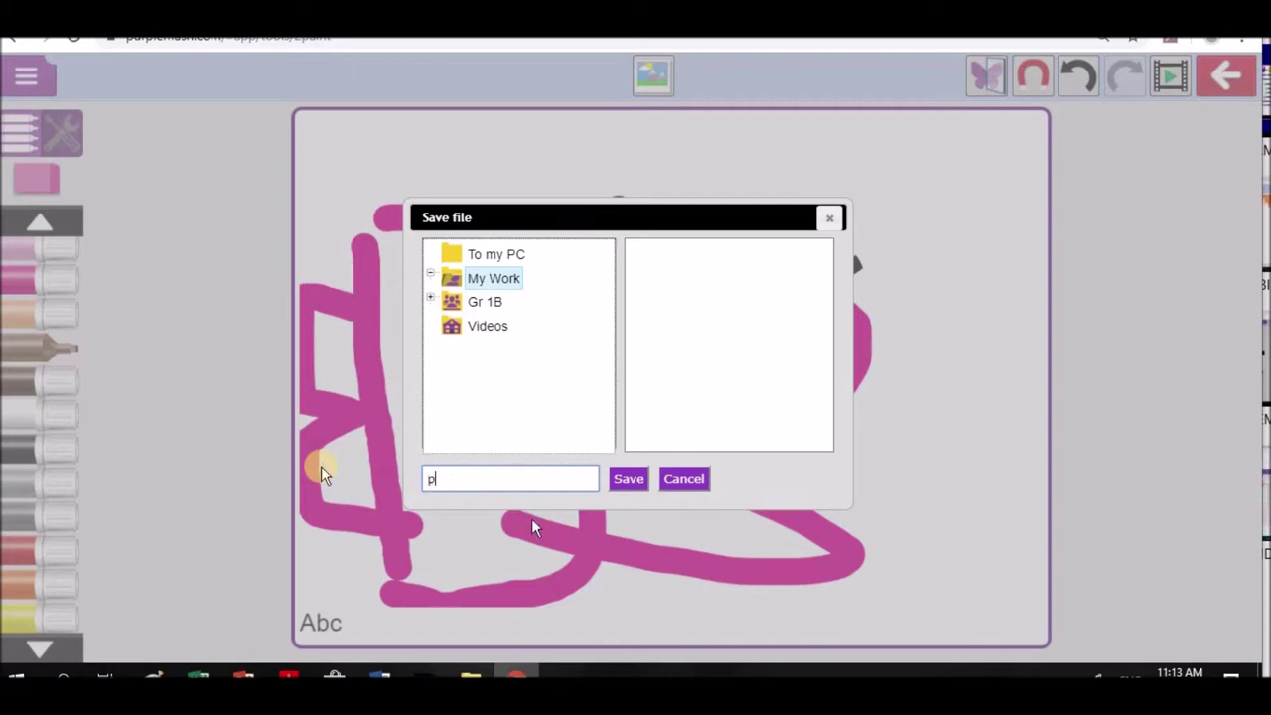
text(ink)
click(628, 481)
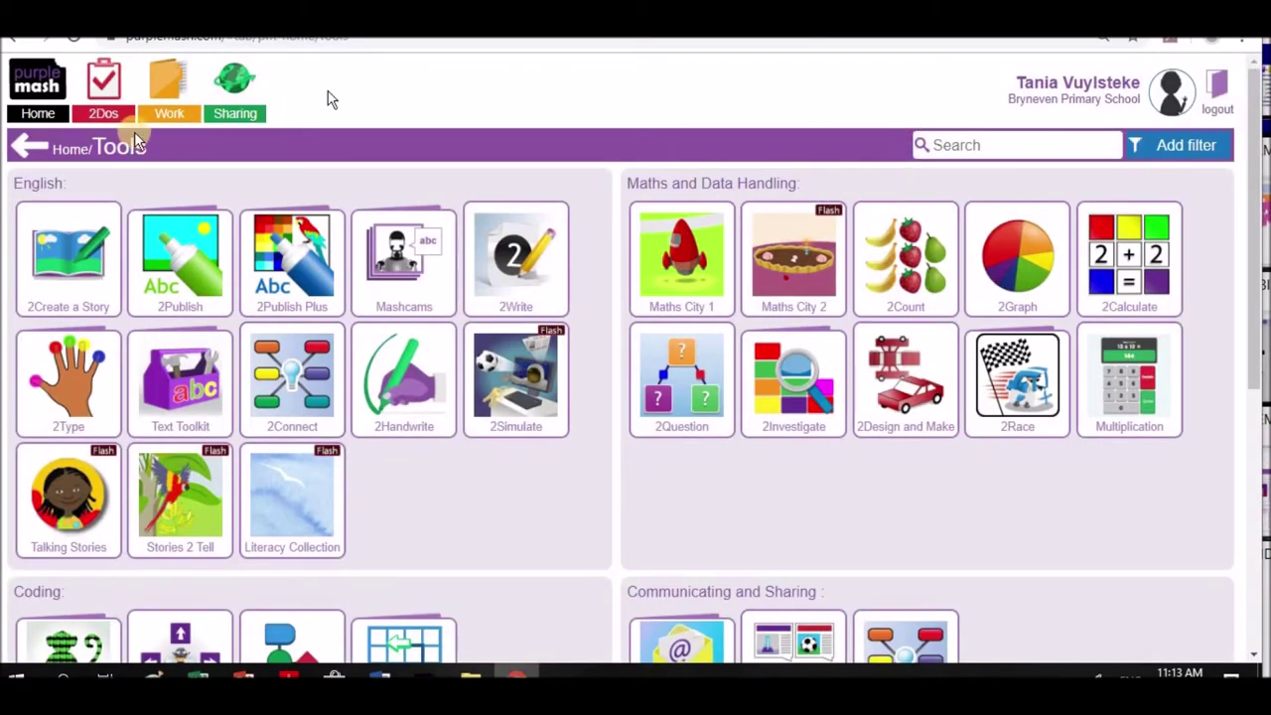
Step: View the saved files in My Work to check for 'pink'
click(167, 112)
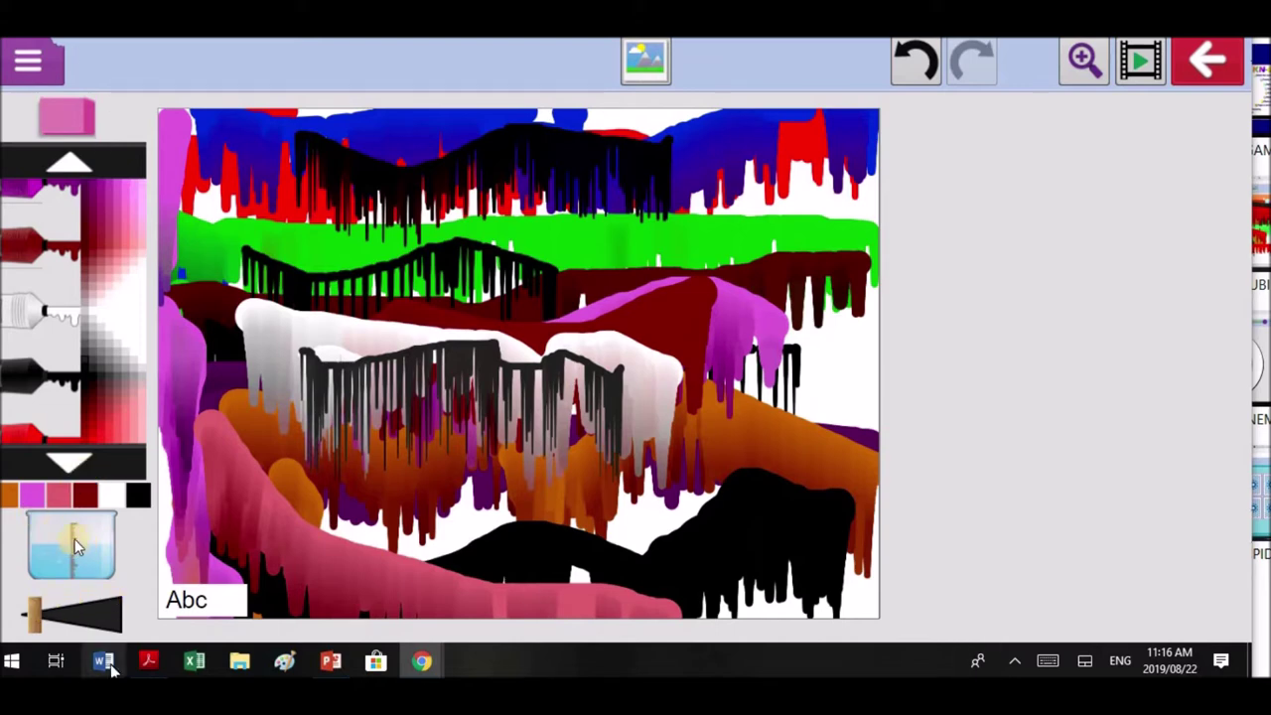
Step: Empty the paint water cup on the dripping-paint picture
click(64, 570)
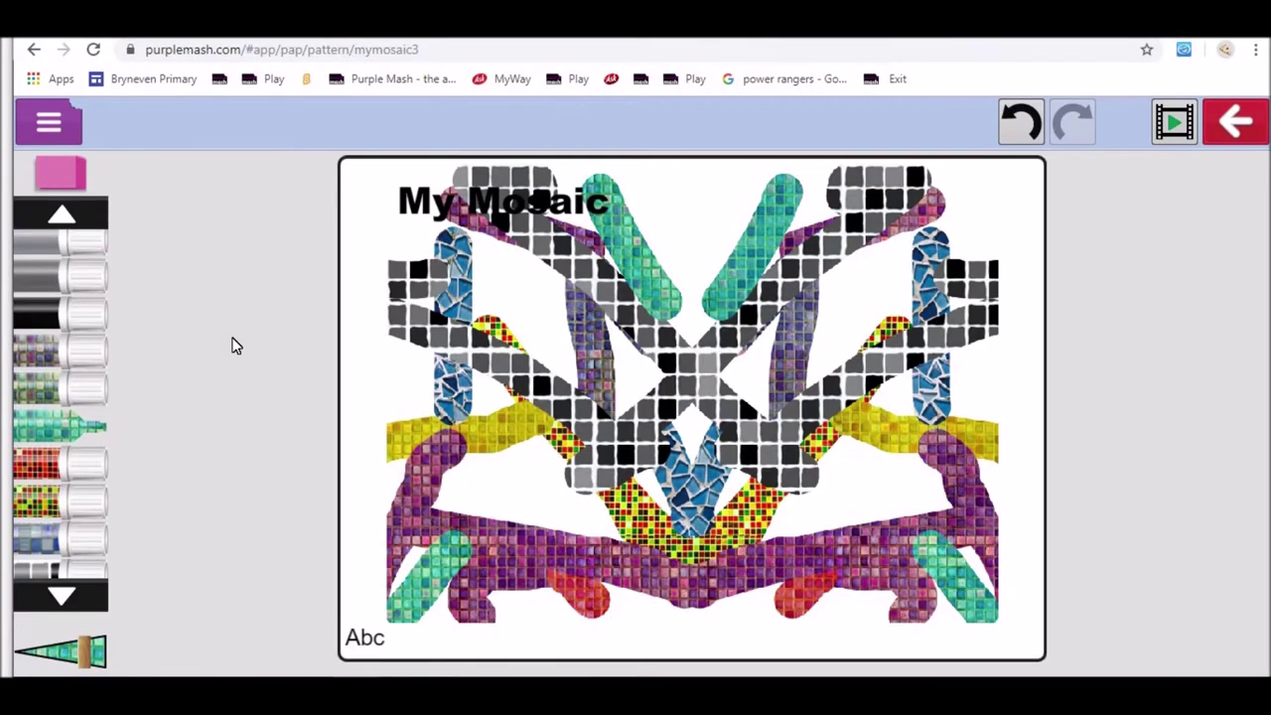
Step: Paint mirrored green mosaic blobs and short strokes, including beside the centre shape
click(97, 395)
click(427, 400)
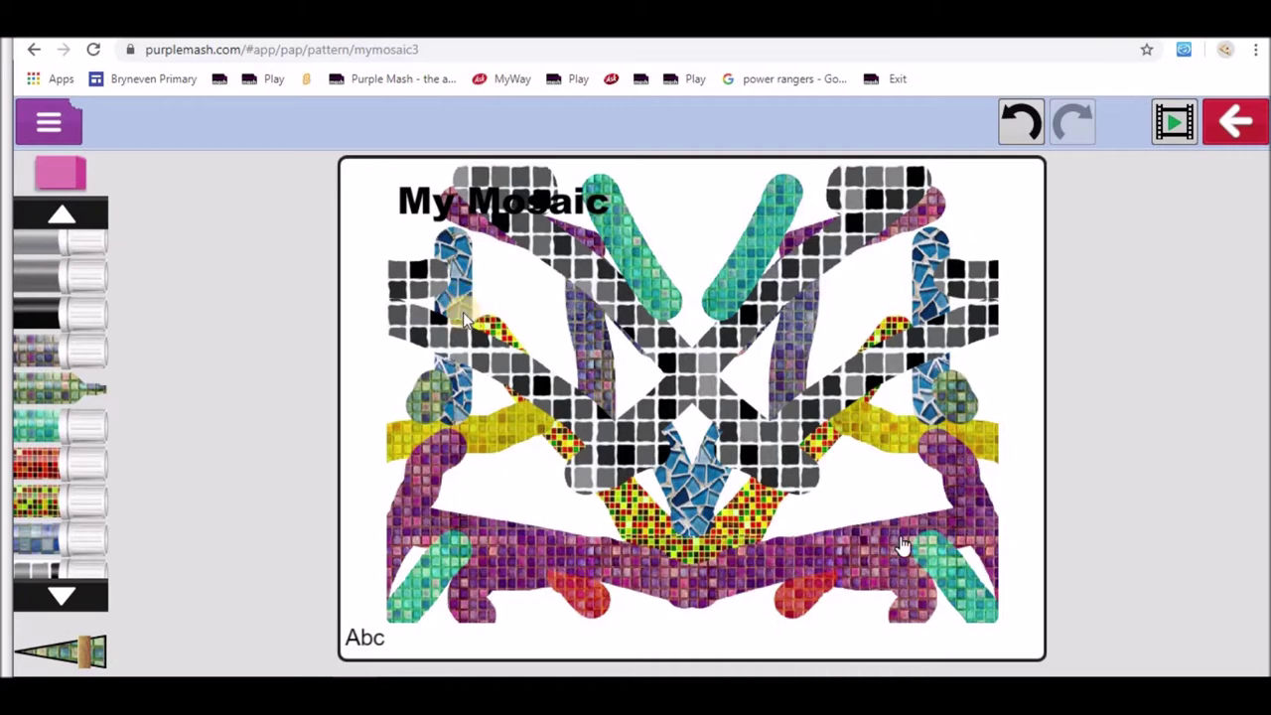
drag(879, 450, 879, 478)
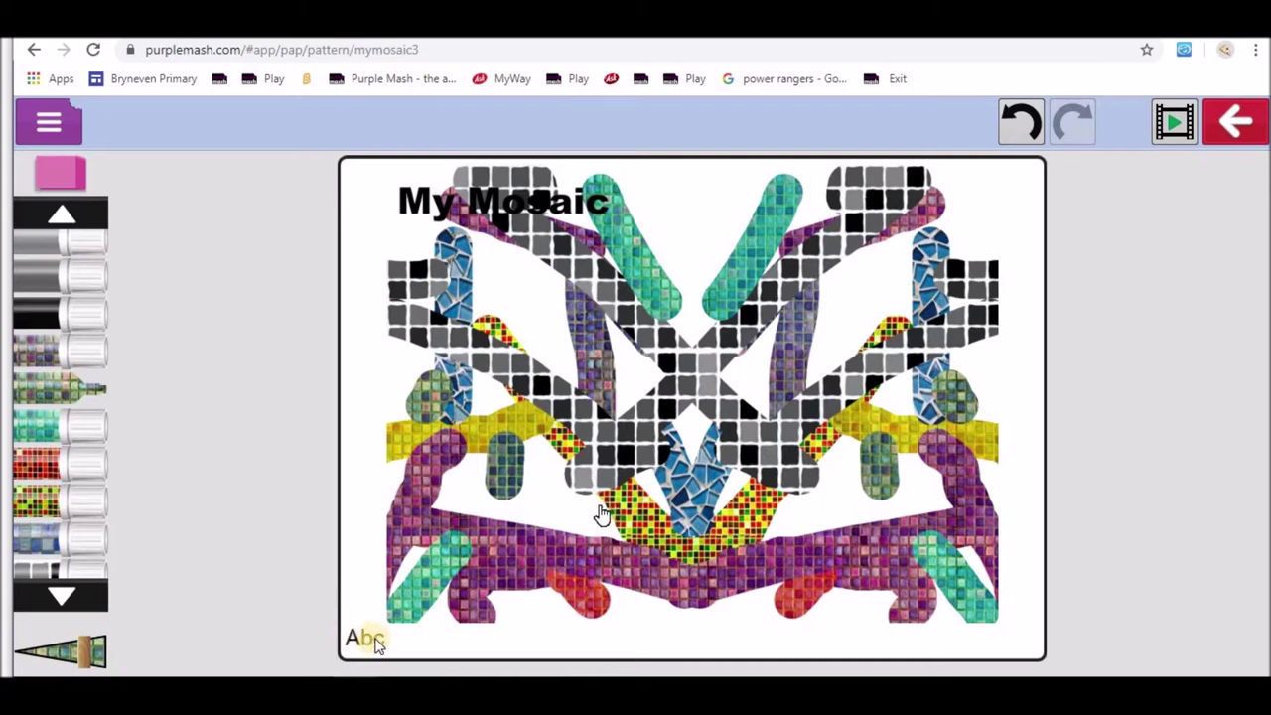
drag(602, 514, 564, 525)
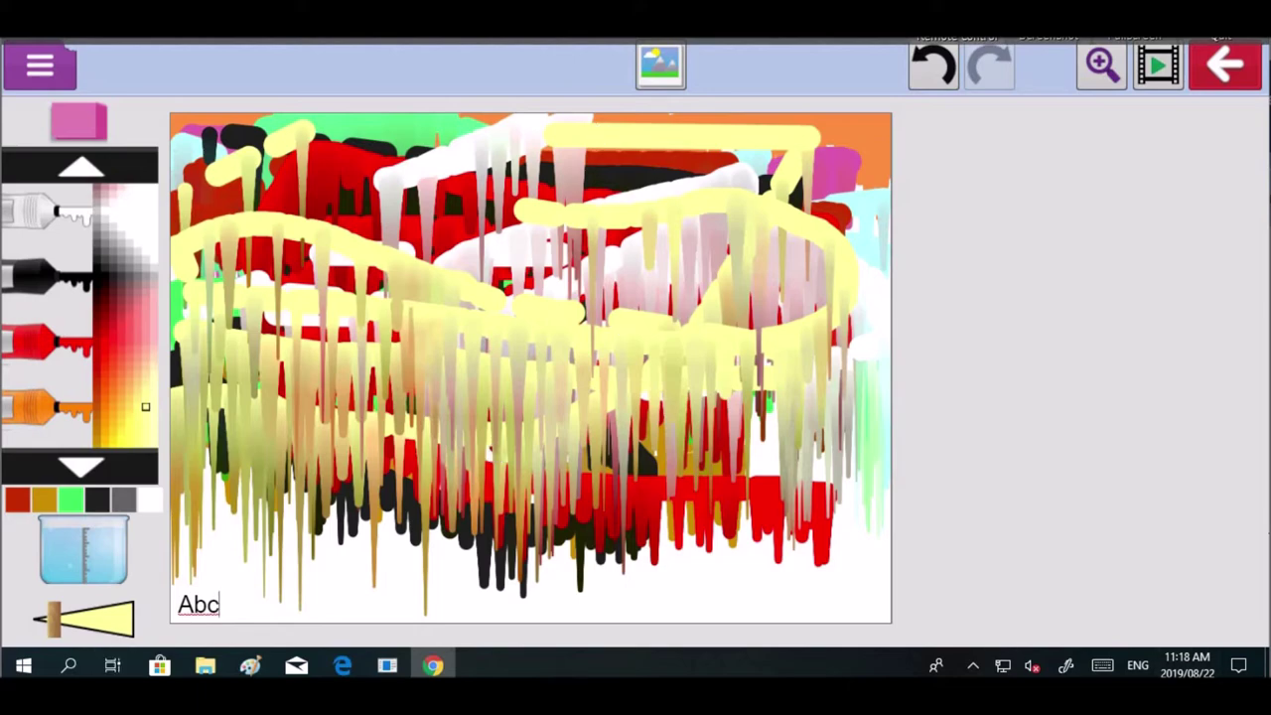
Step: Save the dripping-paint picture as 'dash', overwriting the existing dash file
key(Escape)
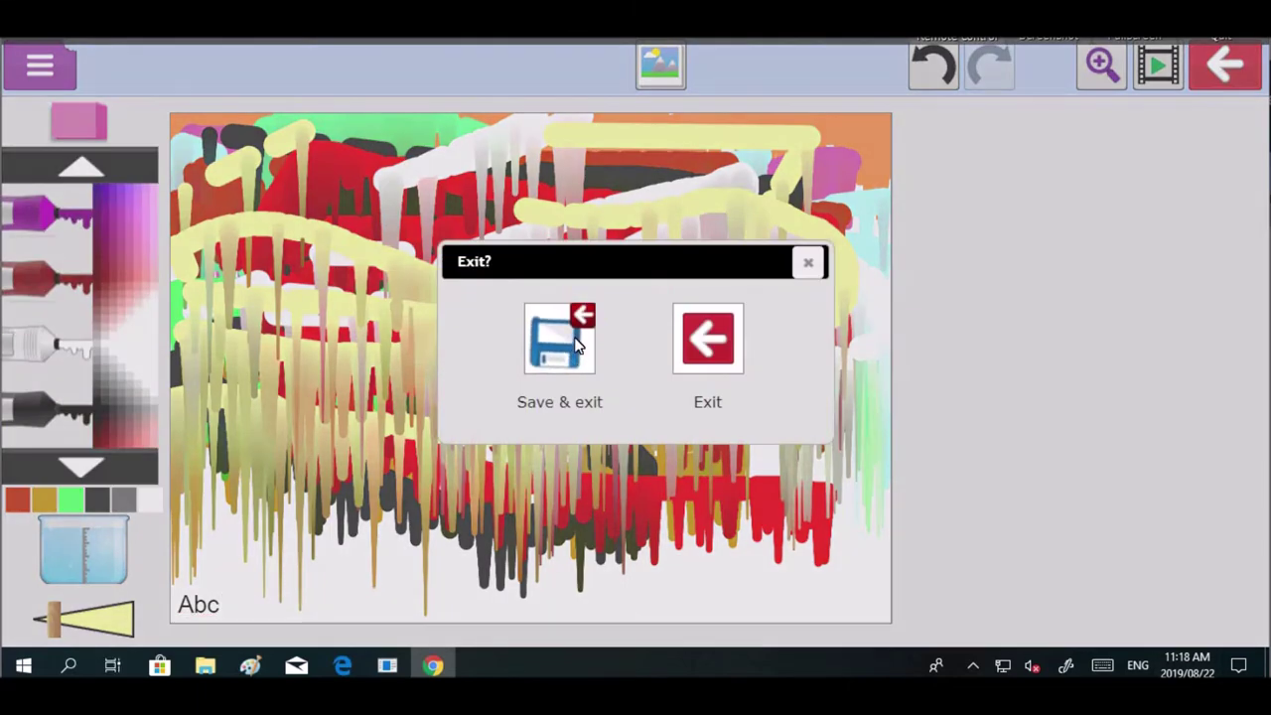
click(560, 340)
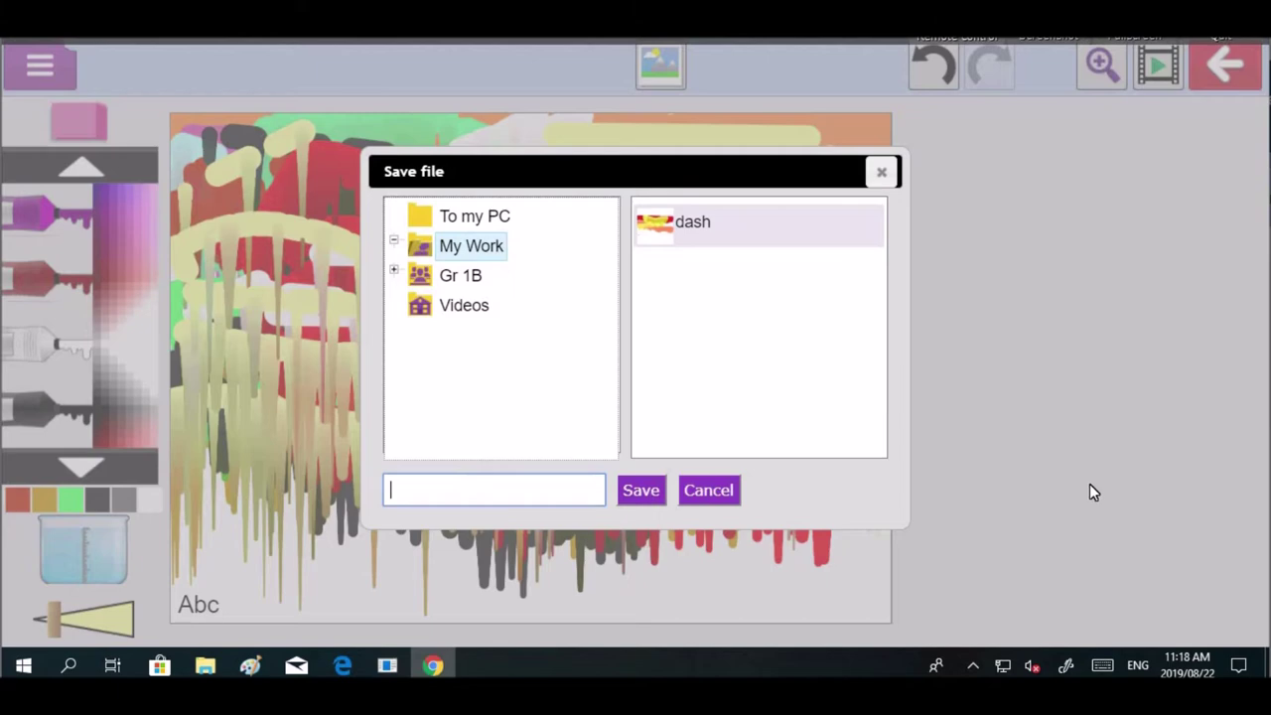
text(da)
text(s)
text(h)
click(639, 492)
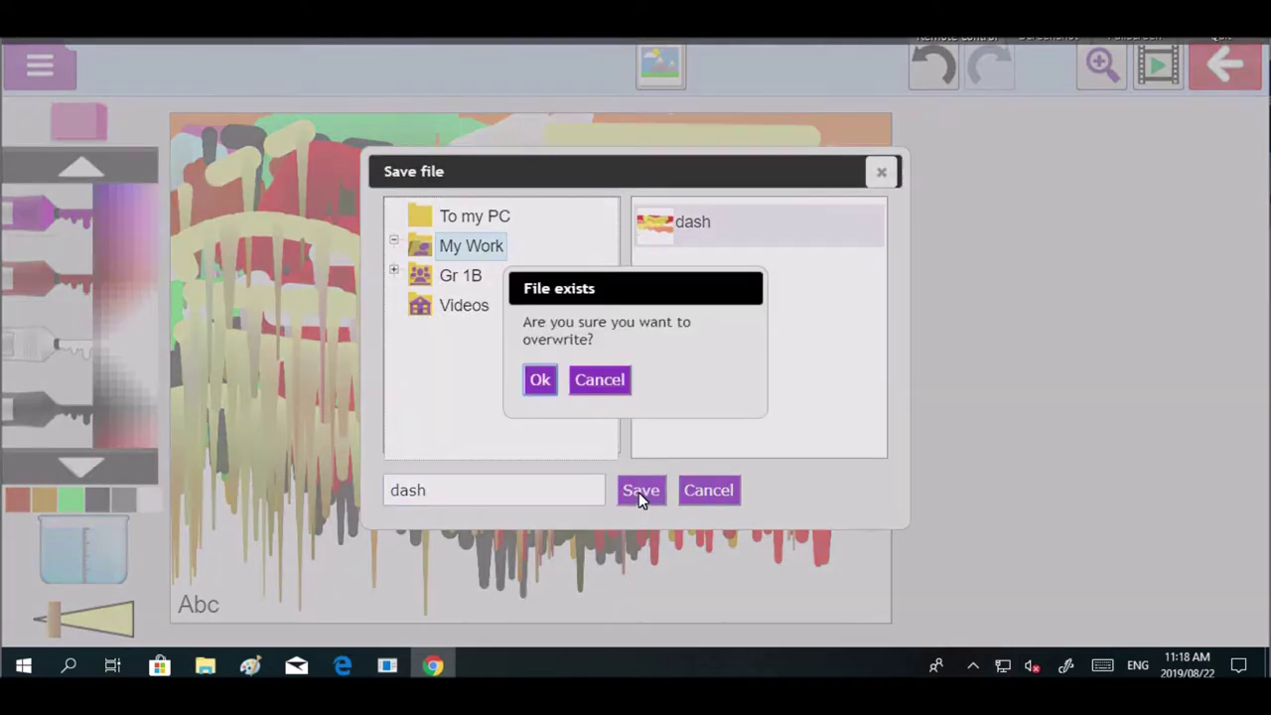
click(537, 381)
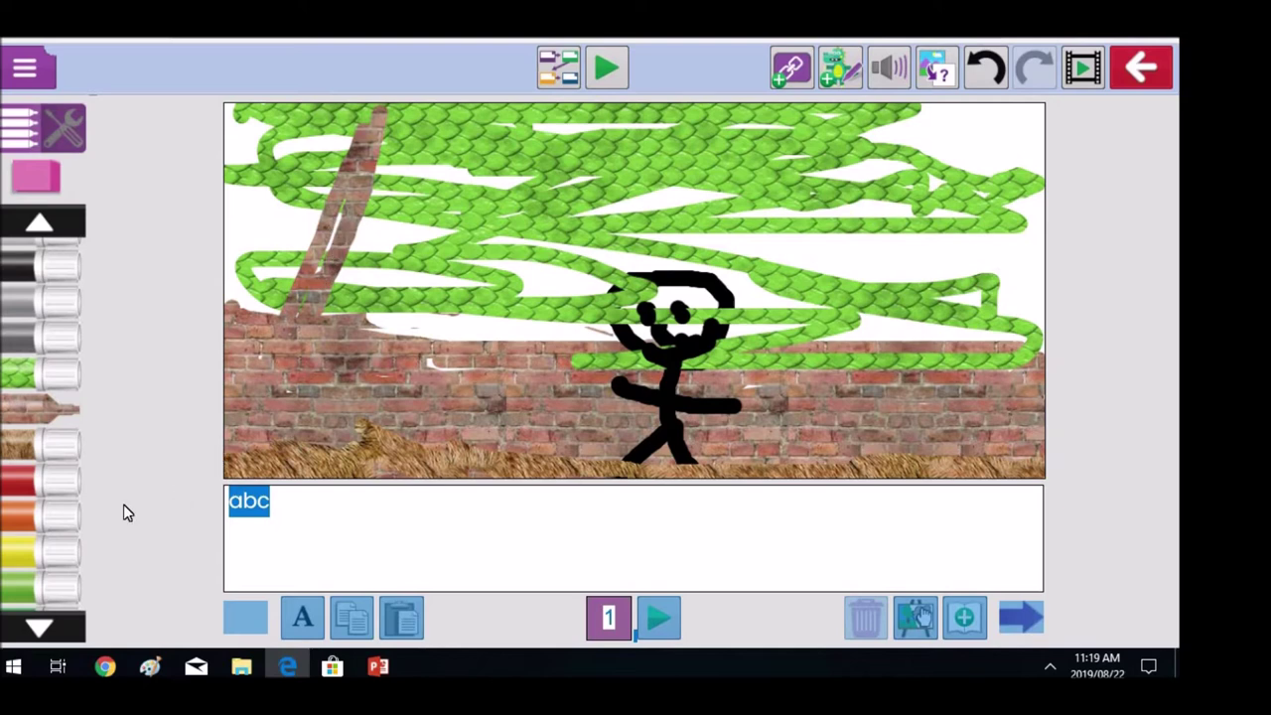
Step: Replace the 'abc' caption under the picture with the name 'asher'
click(251, 500)
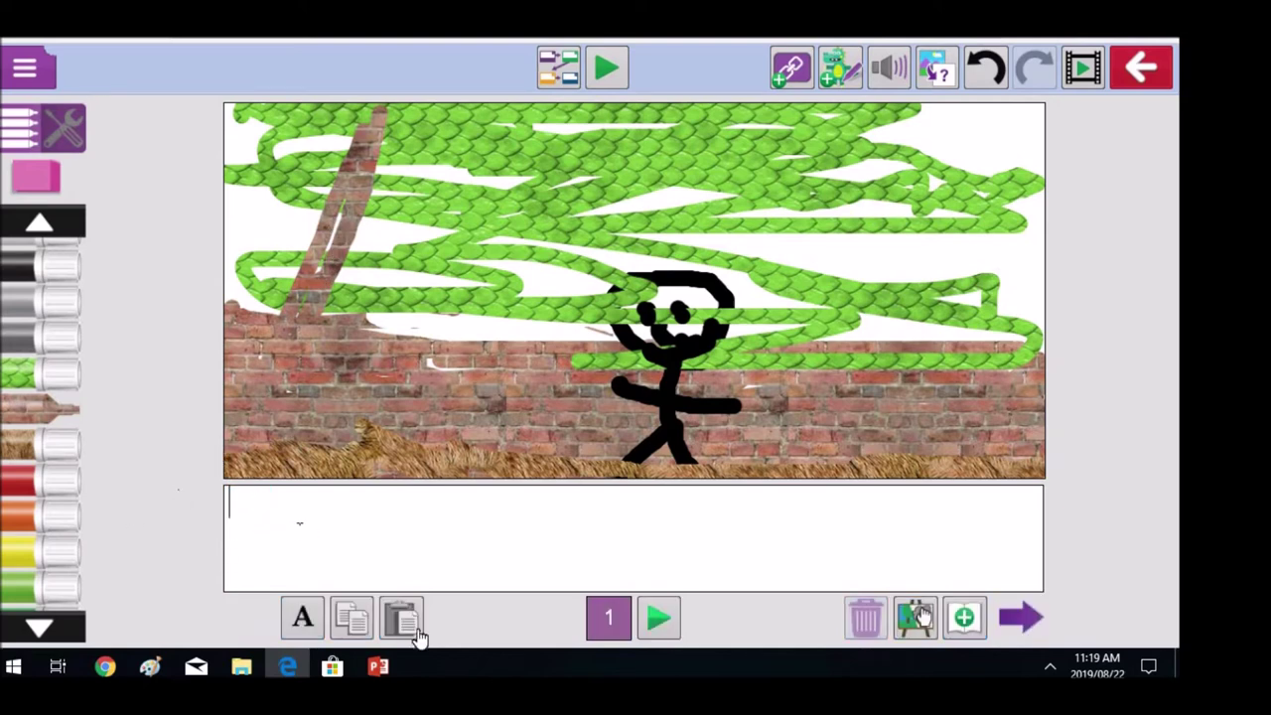
text(as)
text(h)
text(er)
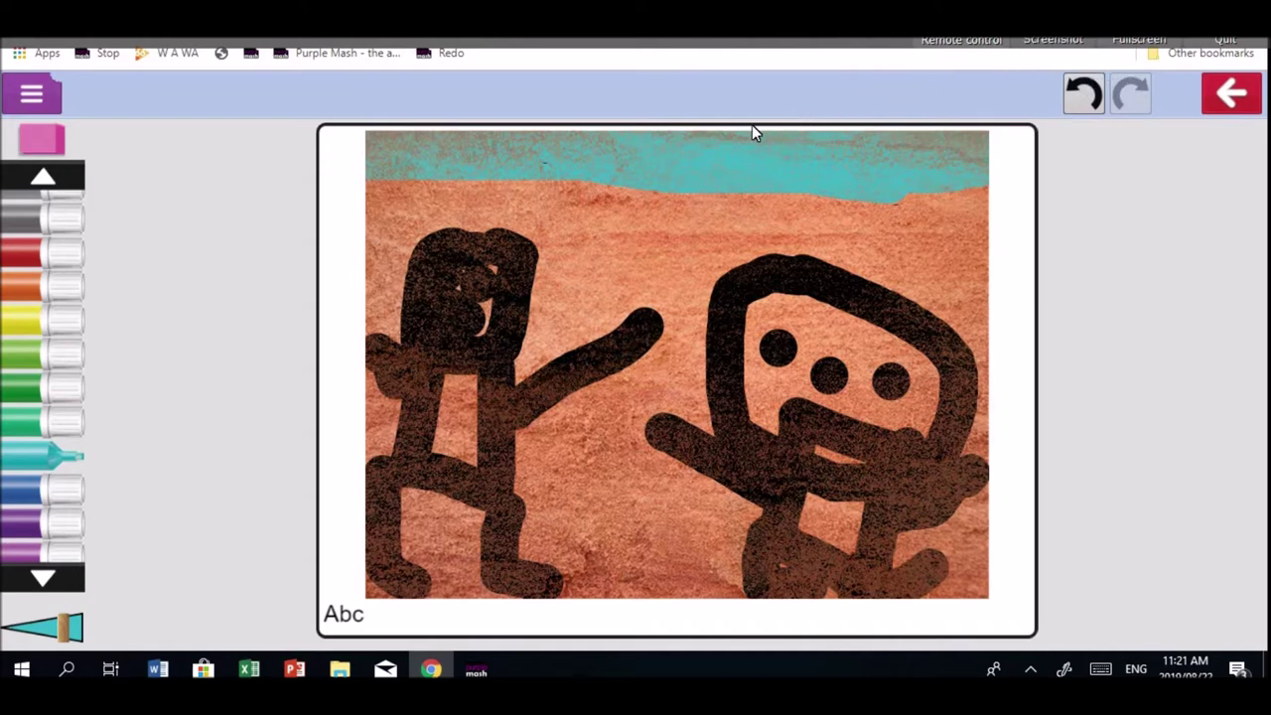
Step: Draw a green marker line along the bottom edge of the cave-figure picture
click(23, 386)
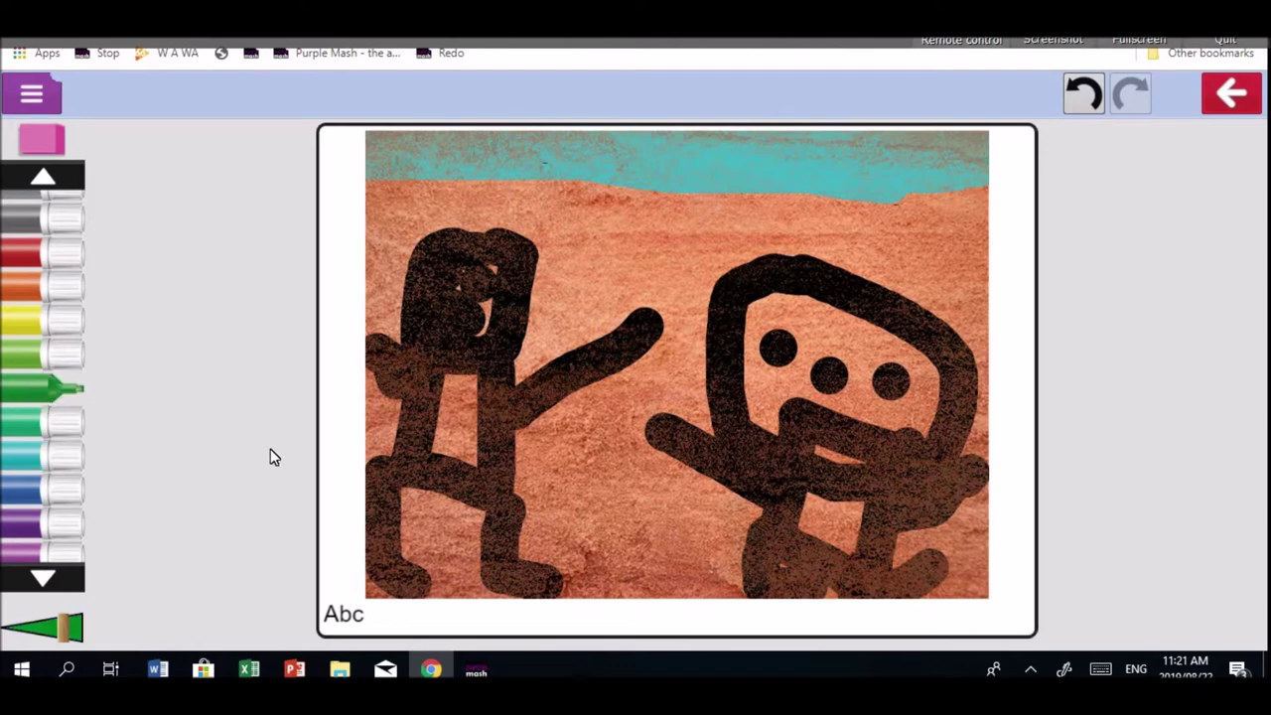
click(379, 589)
drag(378, 596, 976, 606)
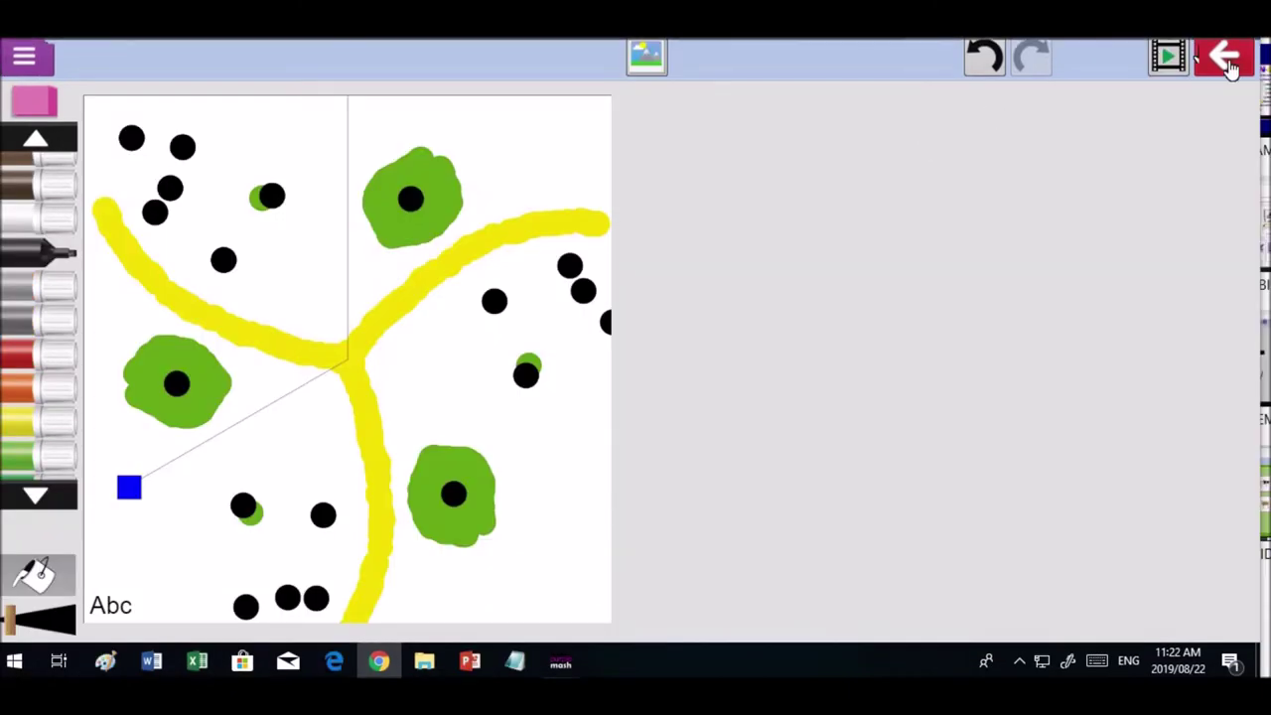
Step: Choose Save & exit and log in as the Gr 1B student using the animal password
click(1230, 62)
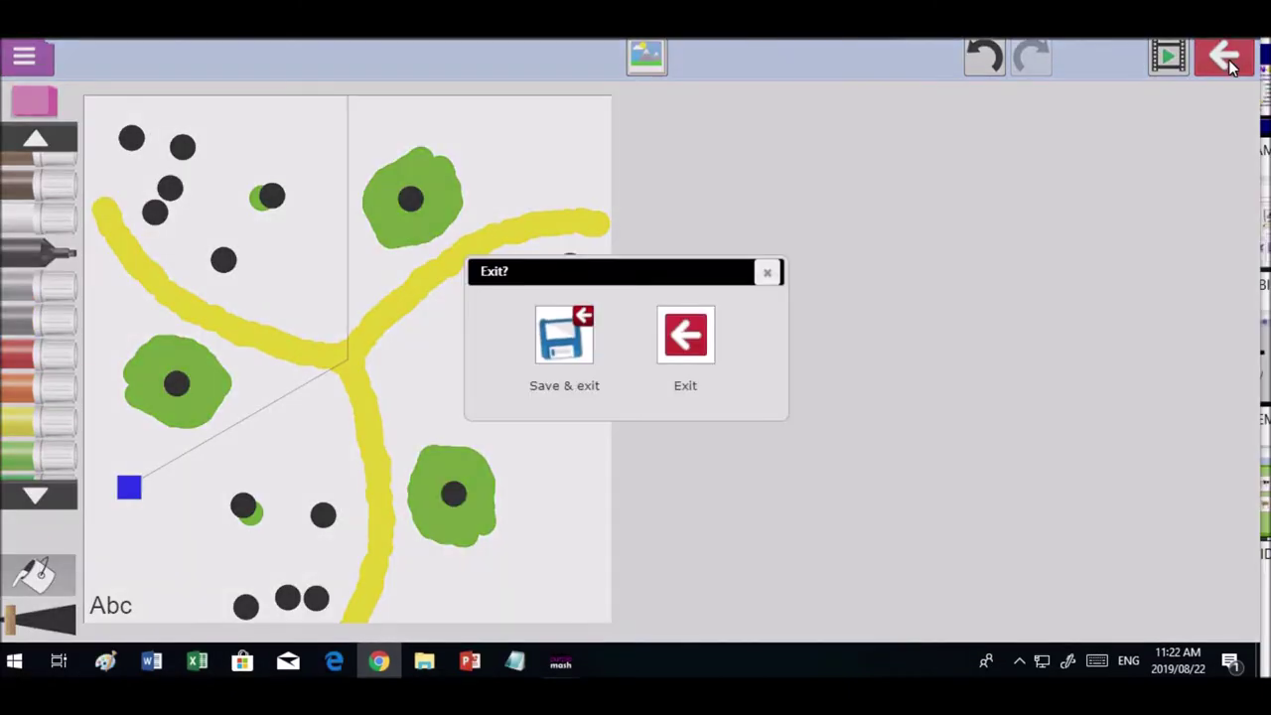
click(550, 342)
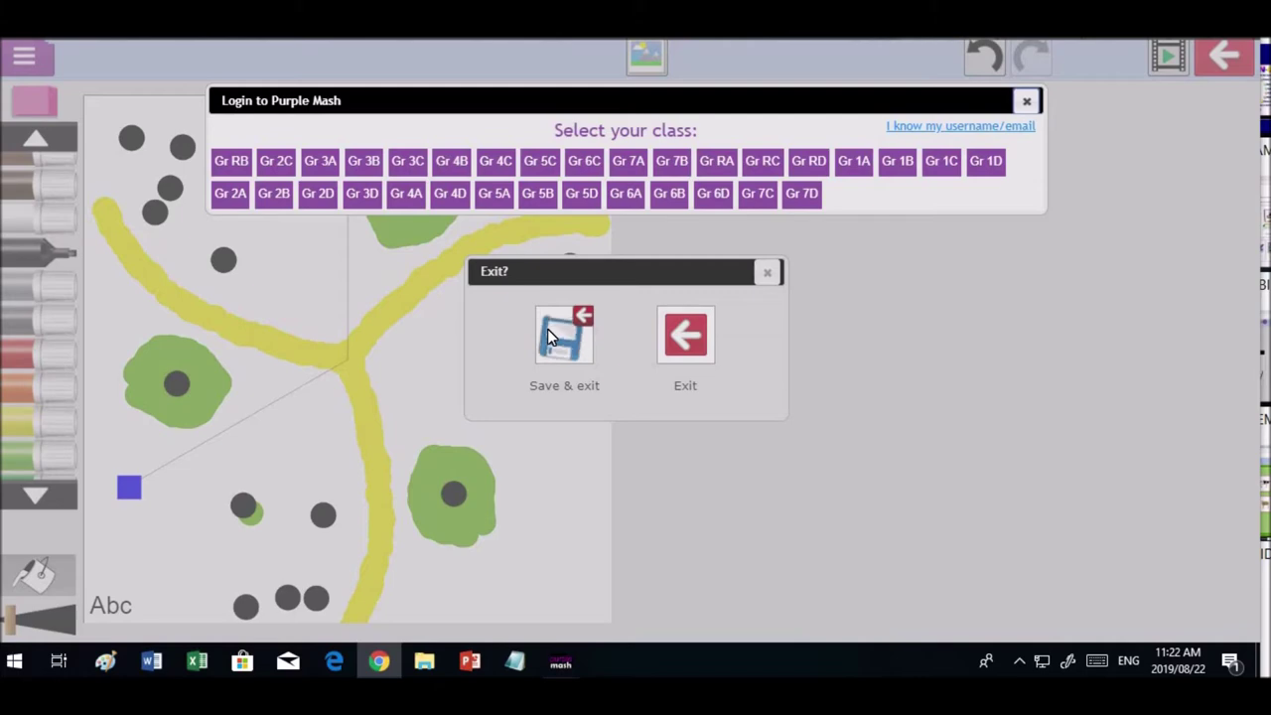
click(899, 164)
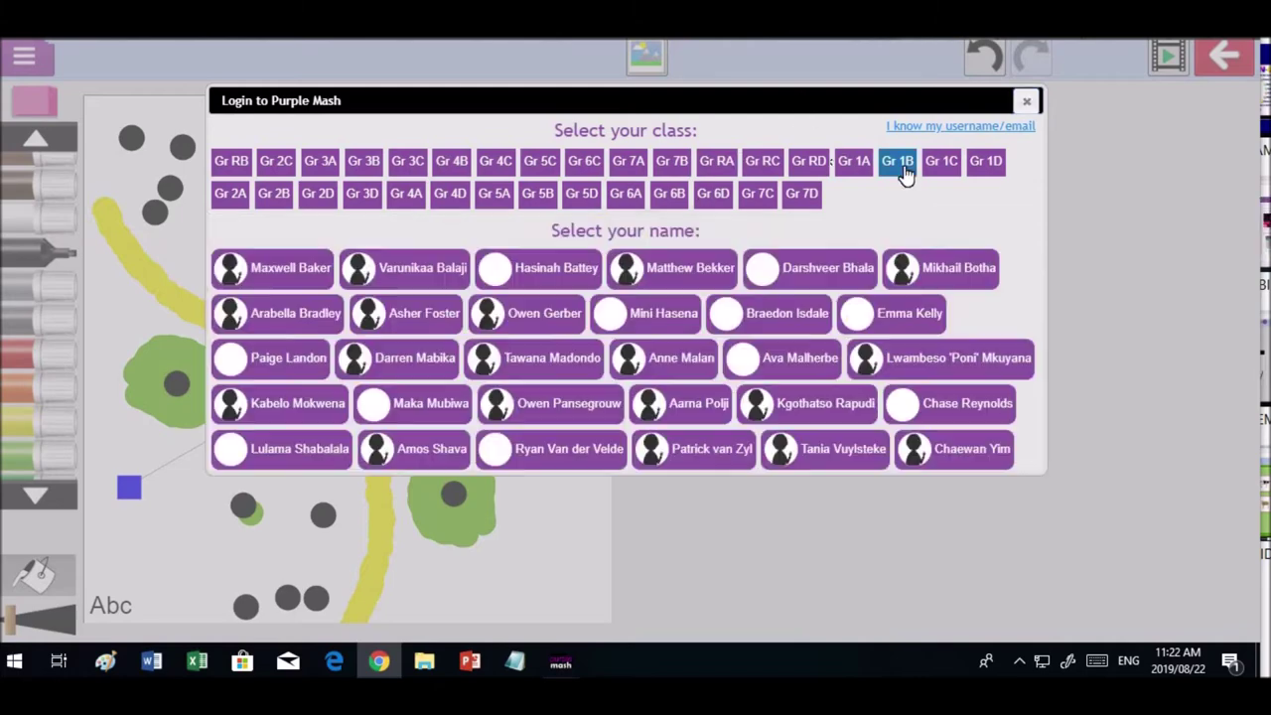
click(554, 402)
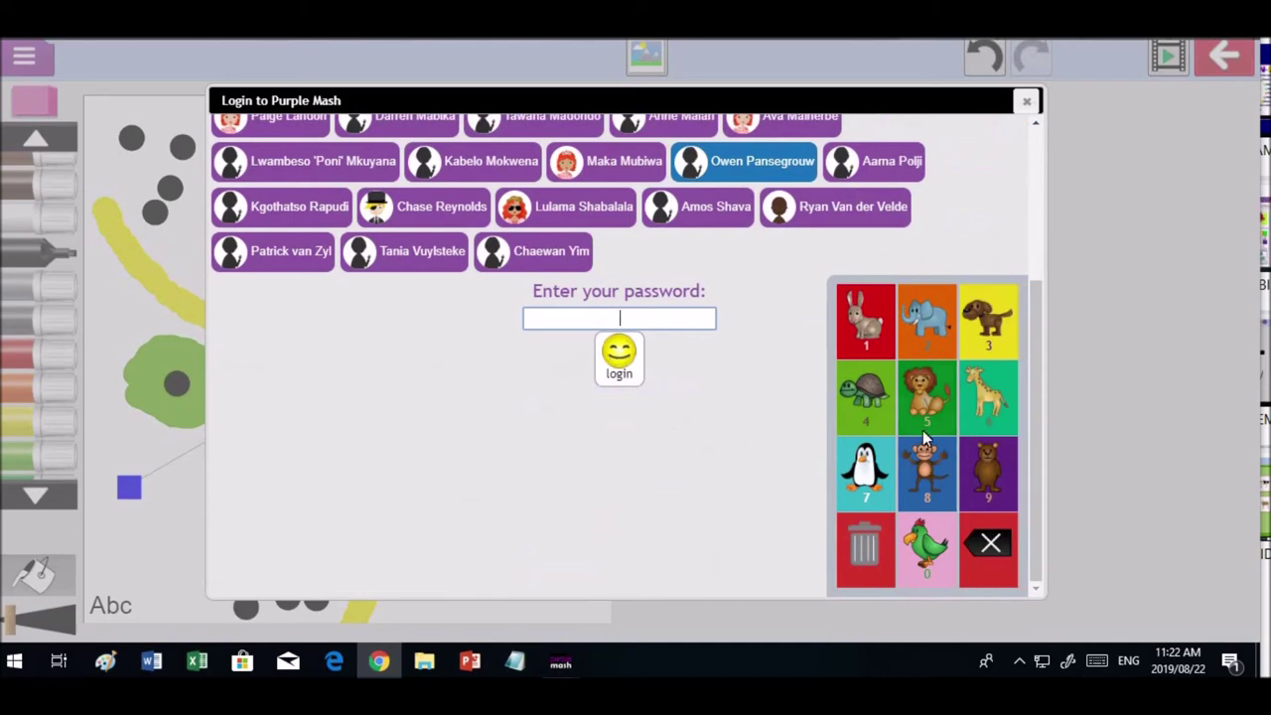
click(928, 415)
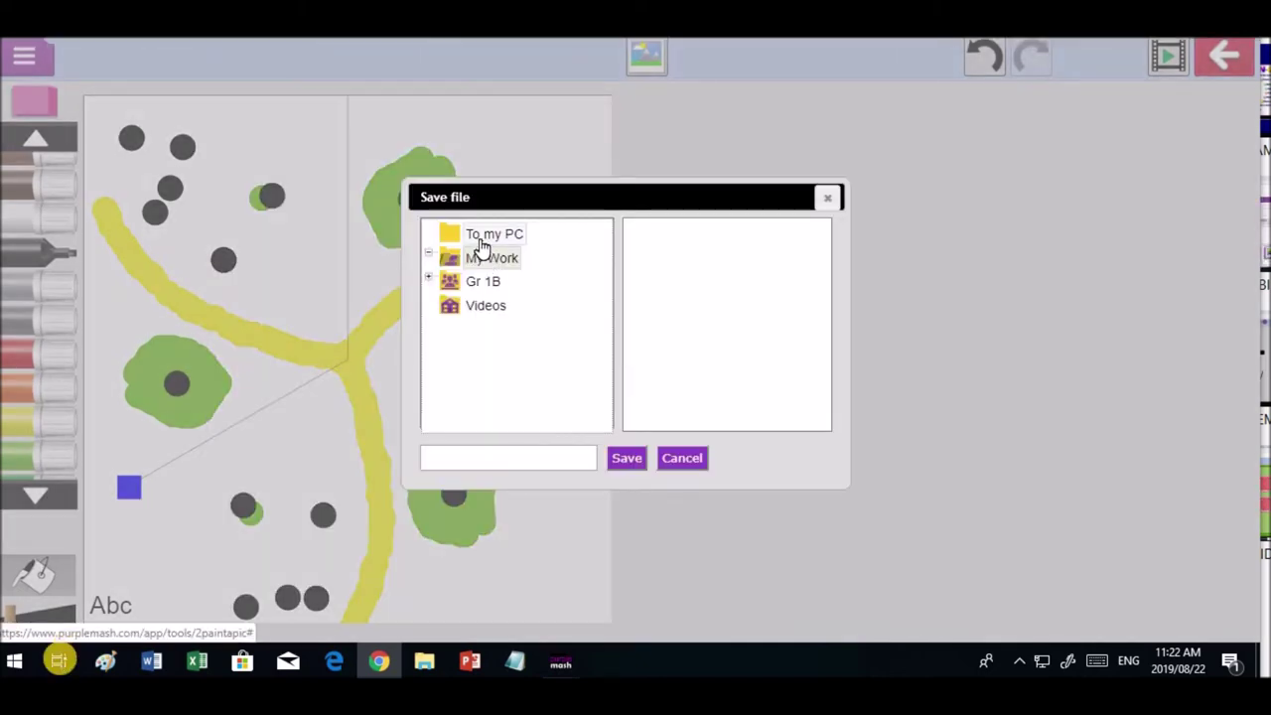
Step: Name the tree picture 'owen' and save it to My Work
click(463, 459)
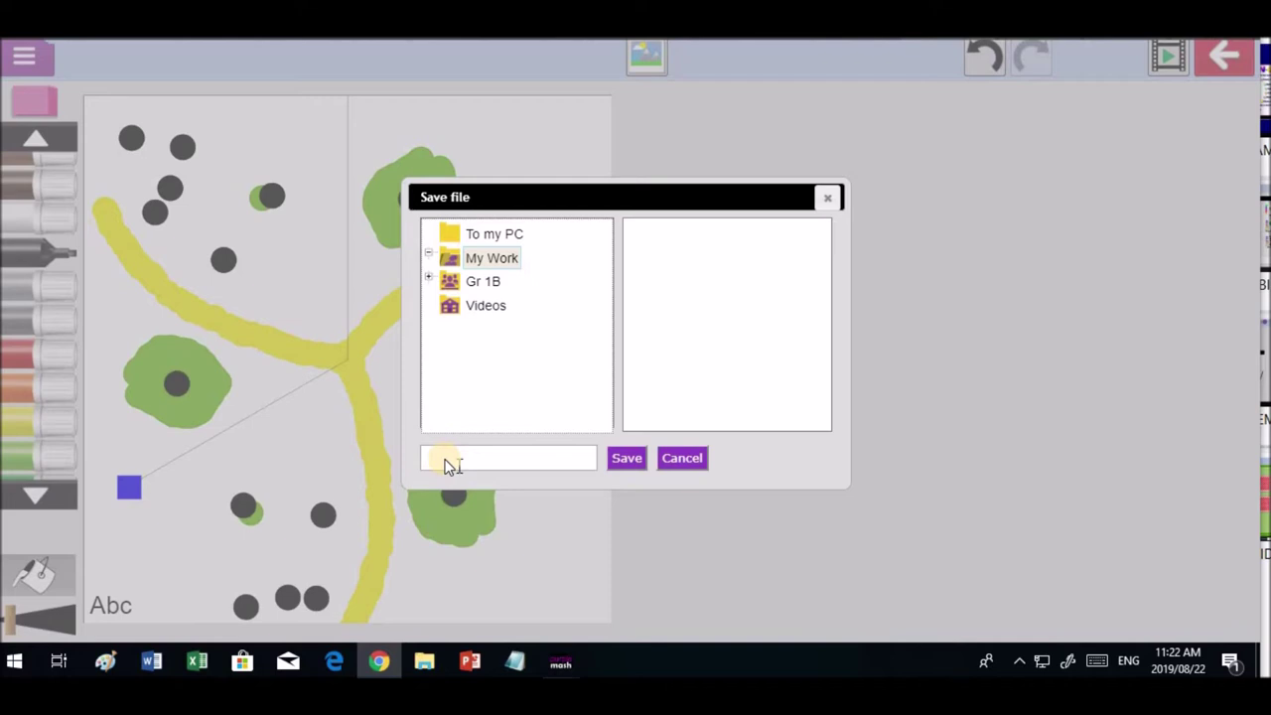
click(447, 462)
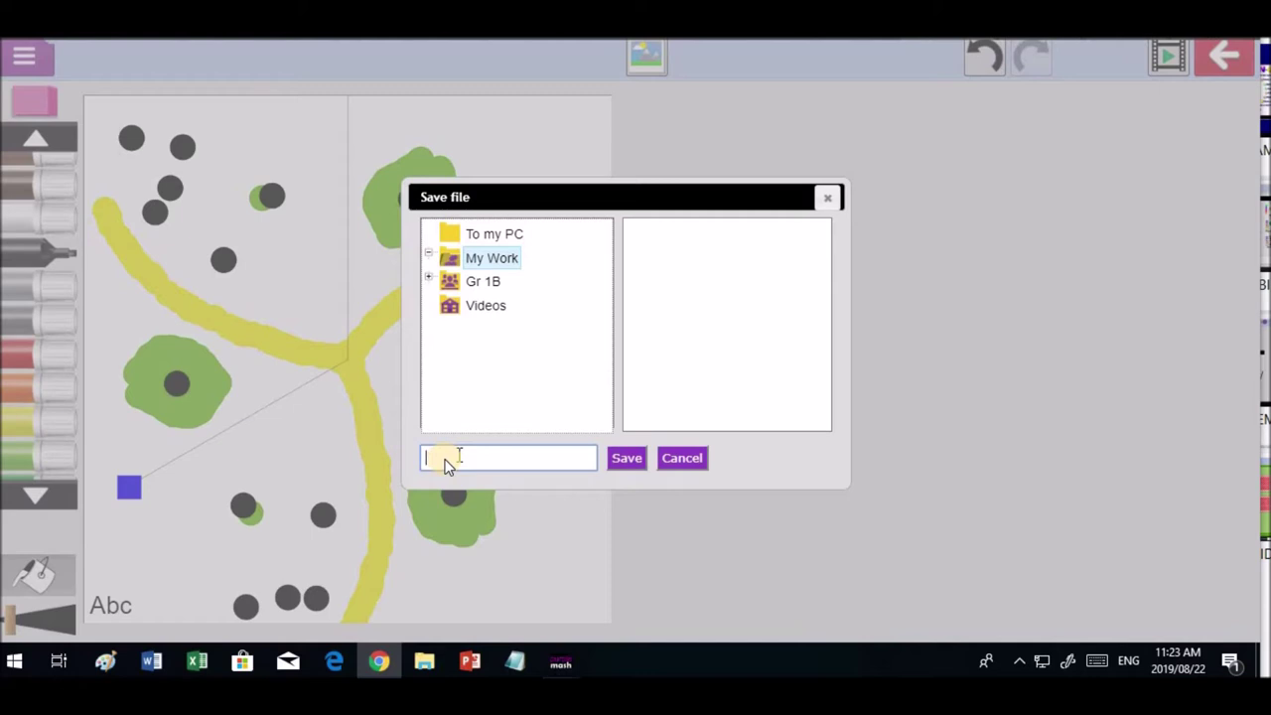
text(o)
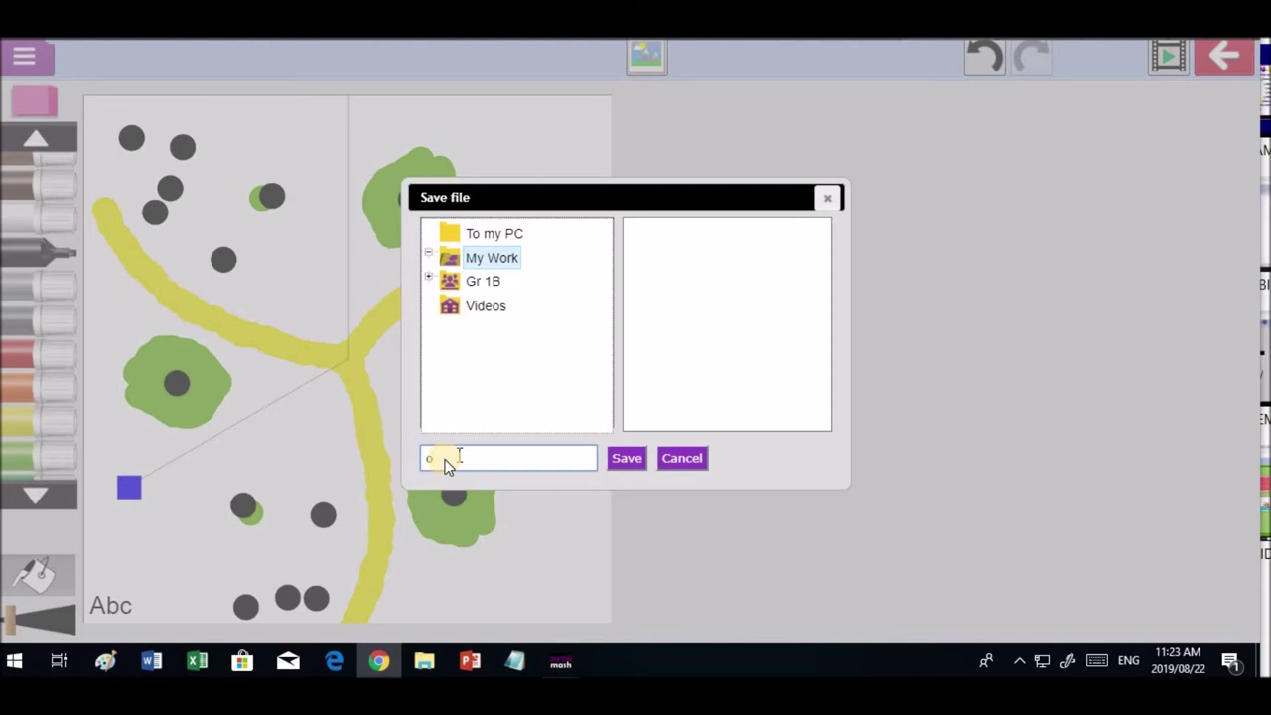
text(we)
text(n)
click(628, 460)
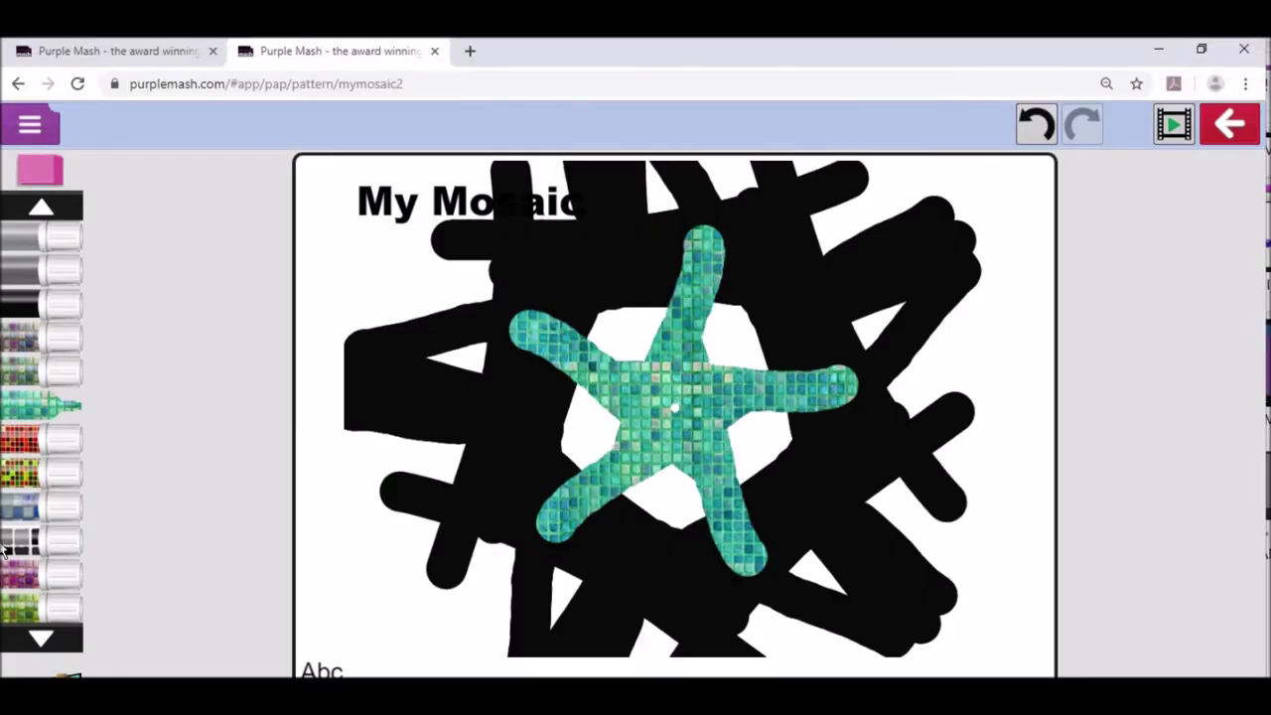
Step: Add red-and-yellow mosaic petals around the starfish centre, then choose Save & exit
click(71, 481)
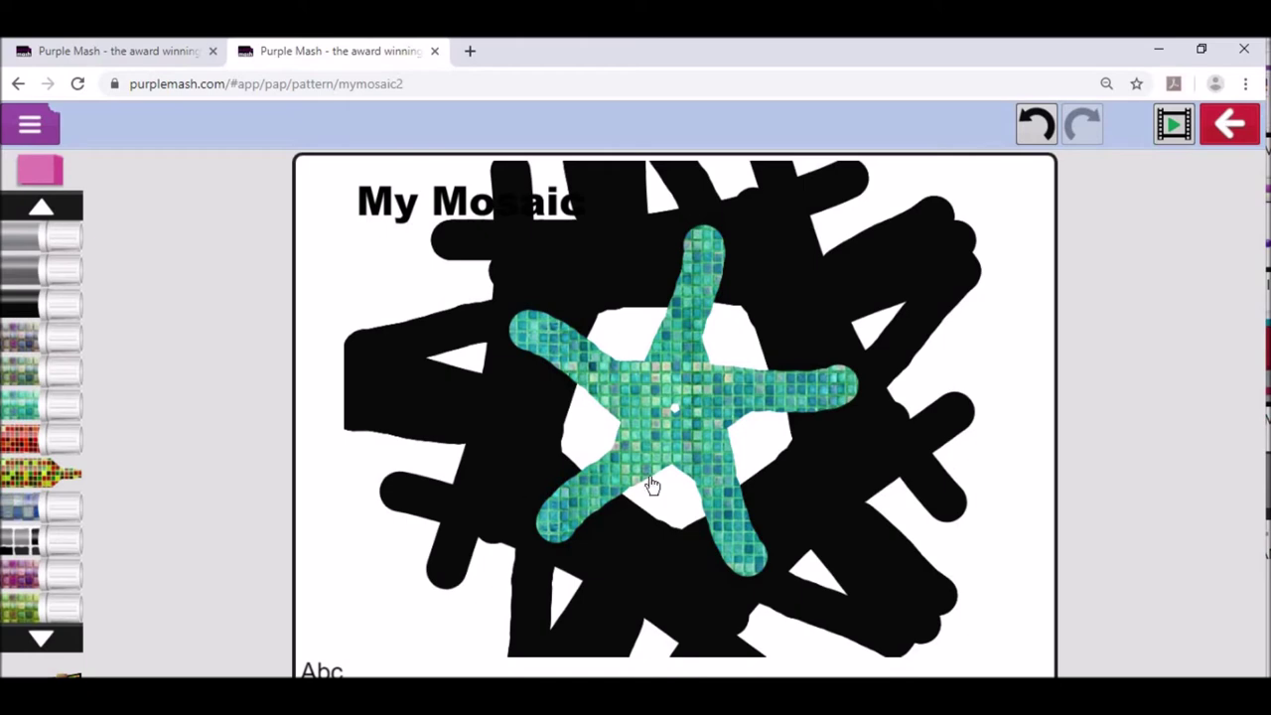
drag(730, 420, 784, 449)
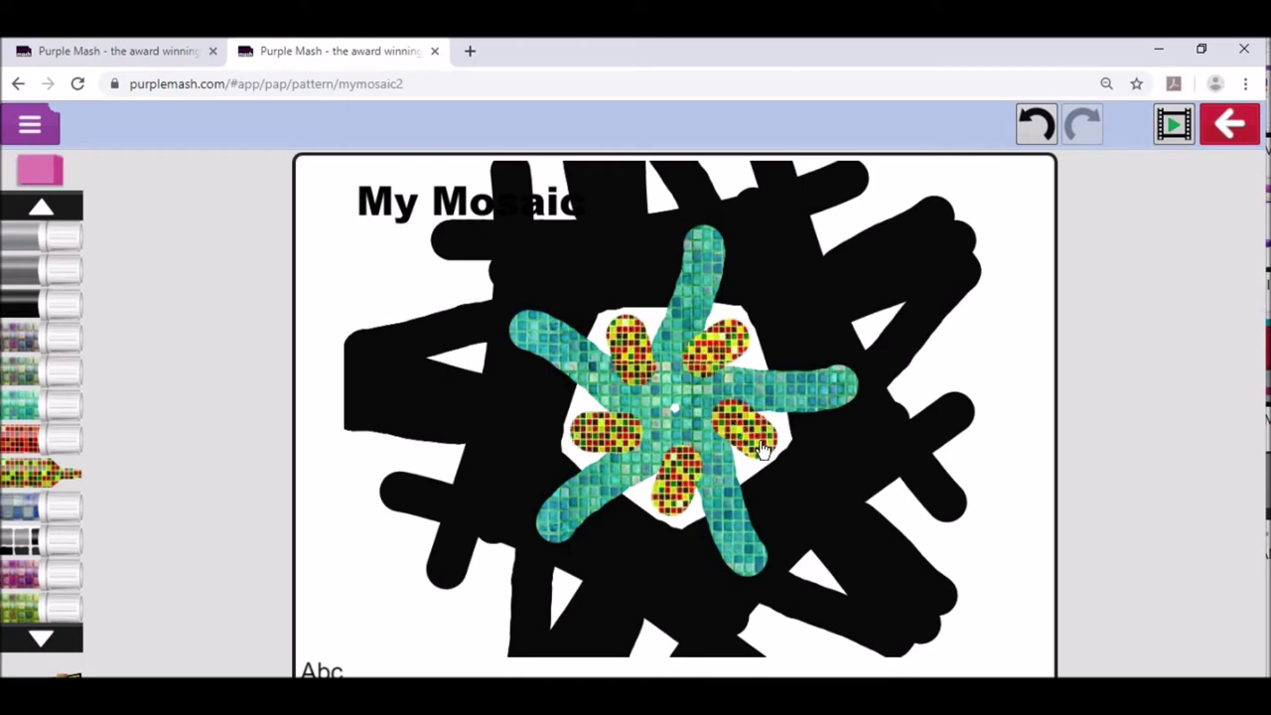
click(1225, 123)
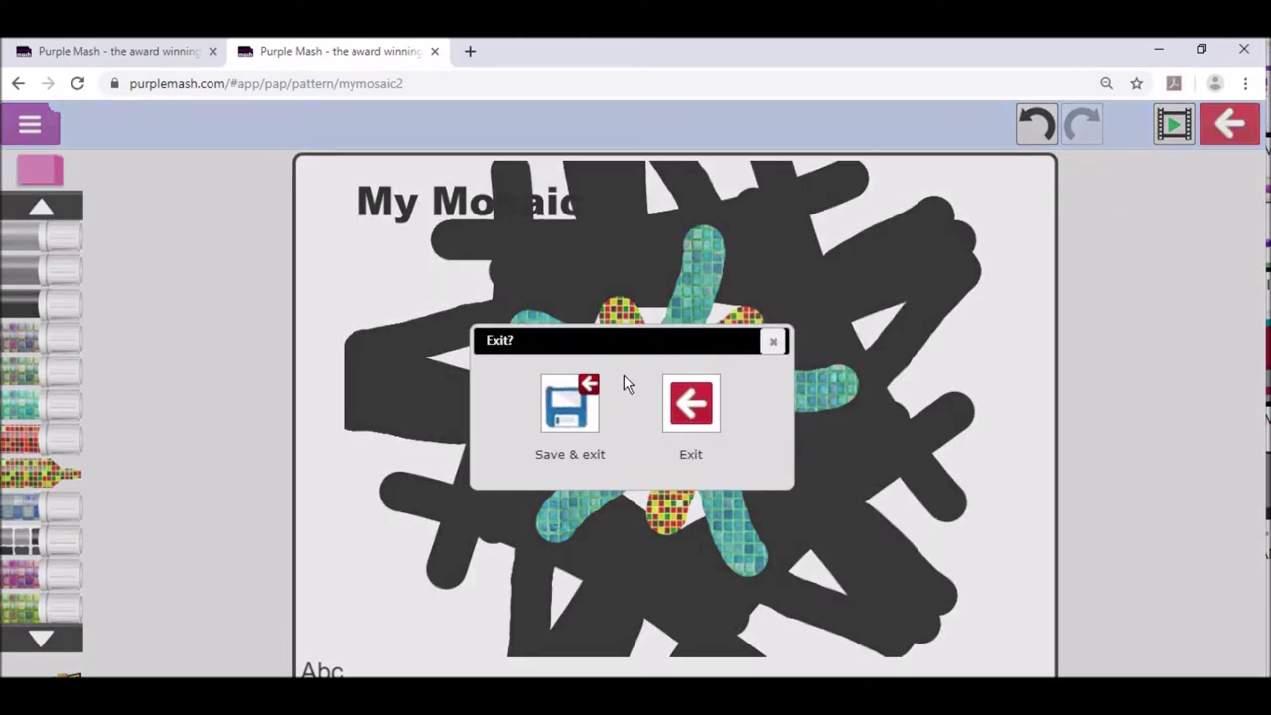
click(563, 418)
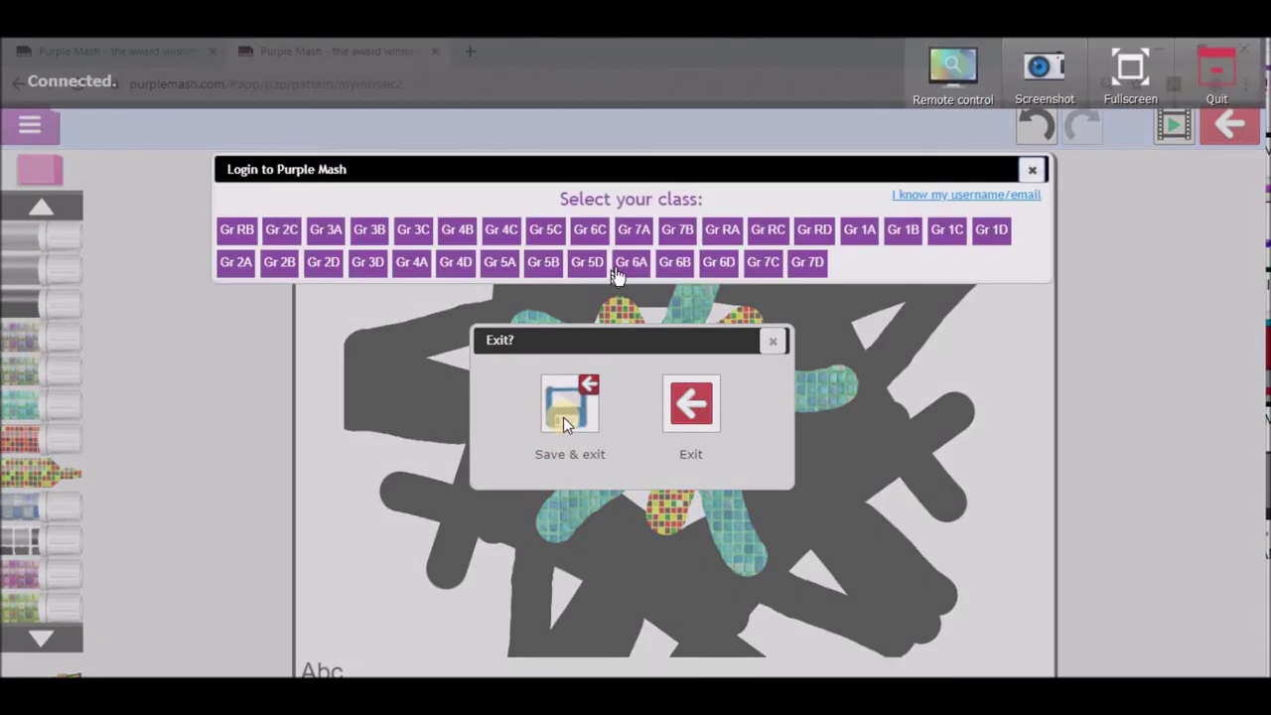
Step: Log in as a Gr 1C pupil with the picture password
click(947, 231)
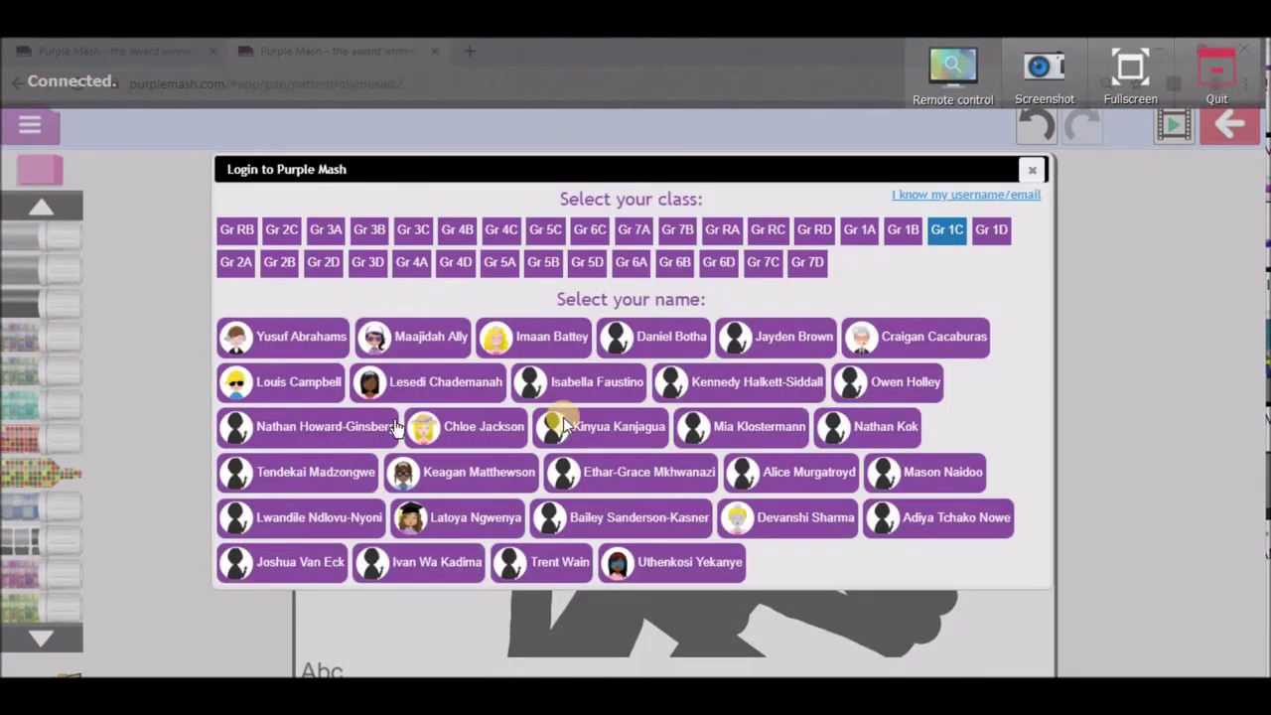
click(303, 385)
scroll(563, 422, down, 3)
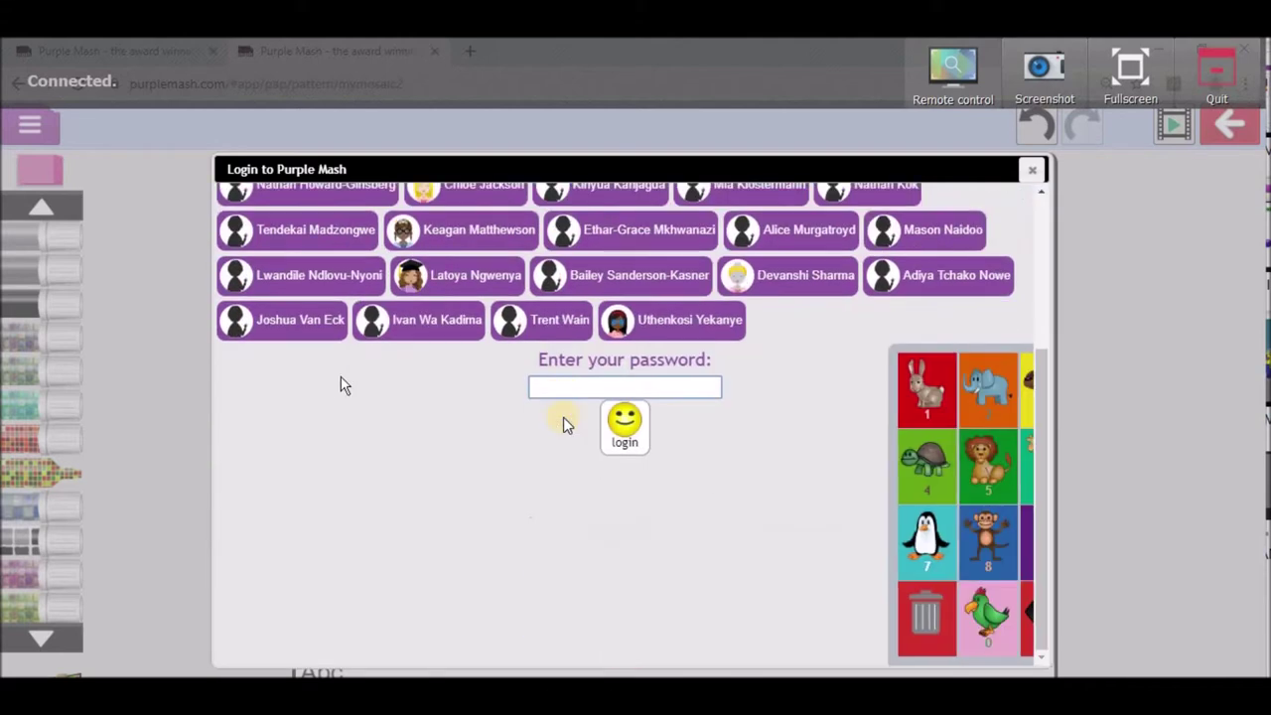
click(622, 422)
Step: Name the mosaic 'th' and save it to My Work
click(446, 529)
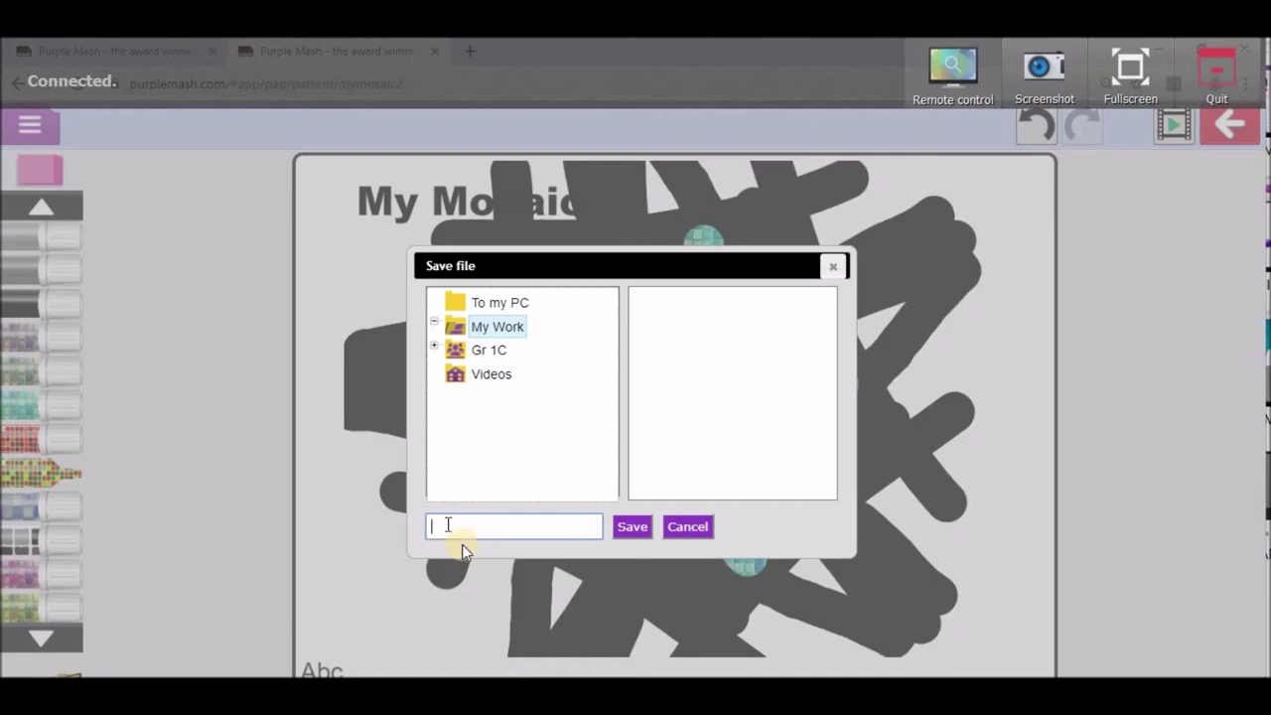
text(th)
click(628, 527)
click(626, 528)
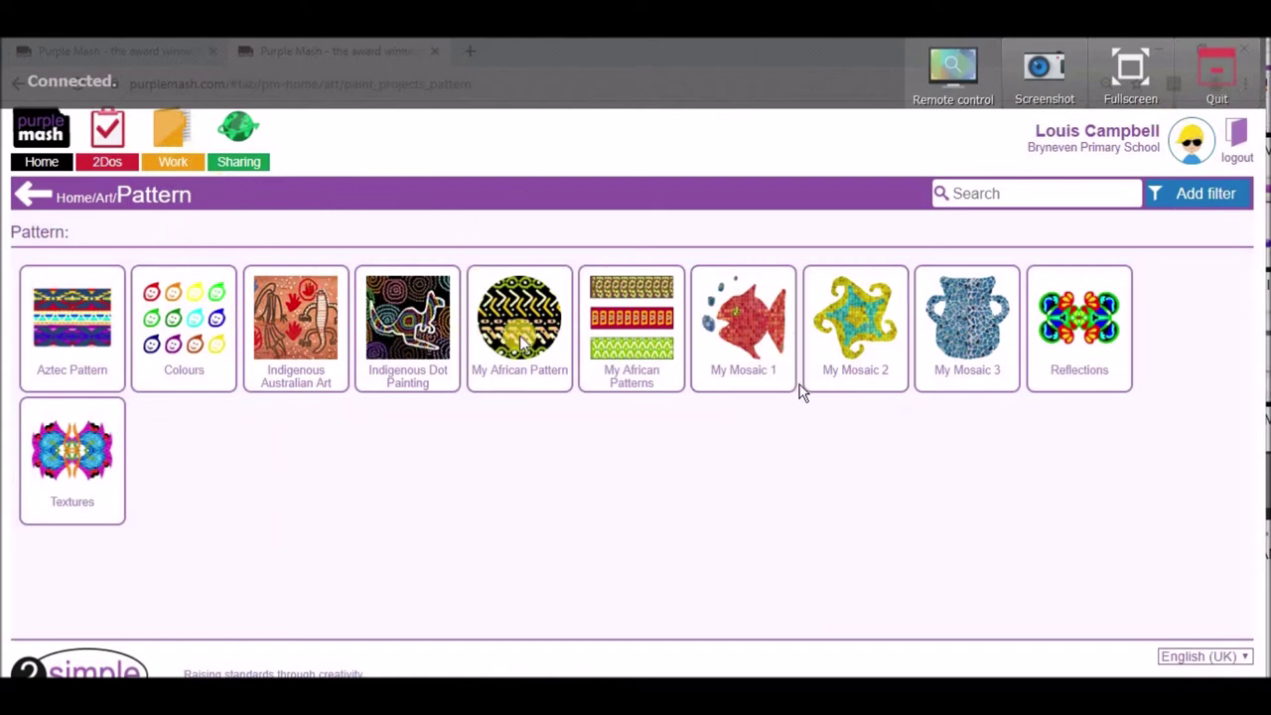
Step: Reopen 'th' from My Work and add green mosaic blobs at the petal tips
click(167, 161)
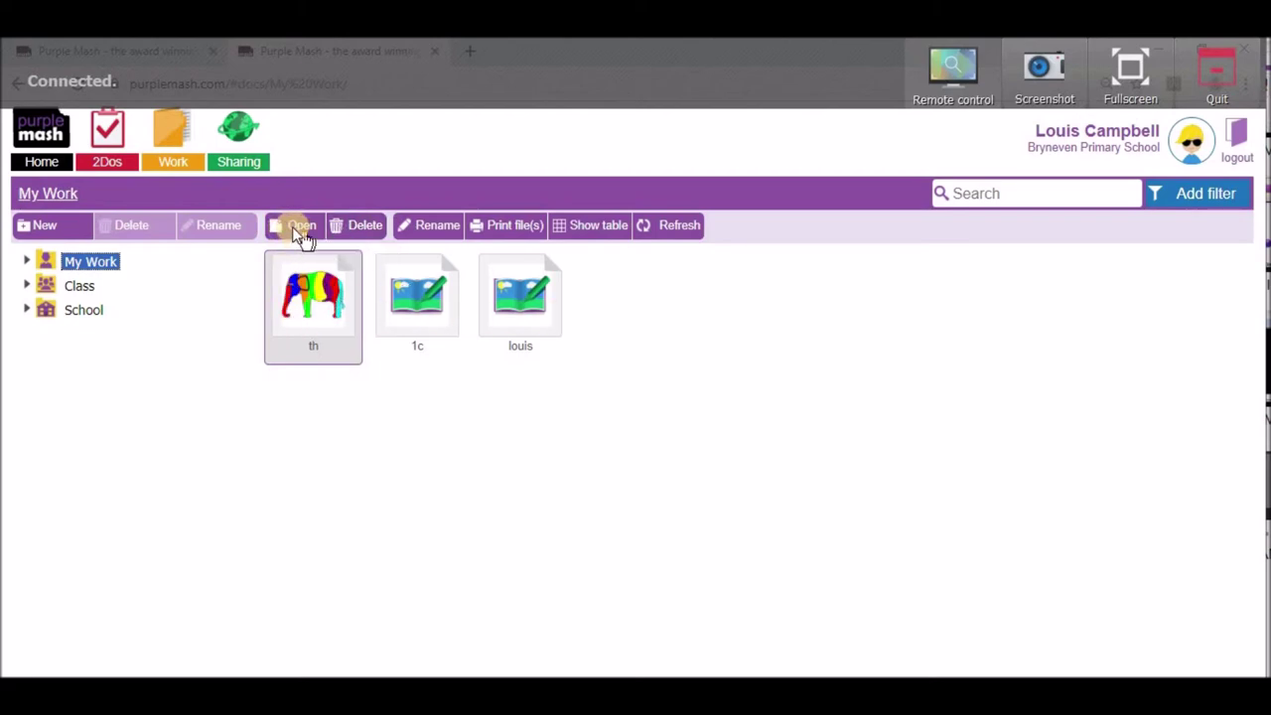
click(295, 226)
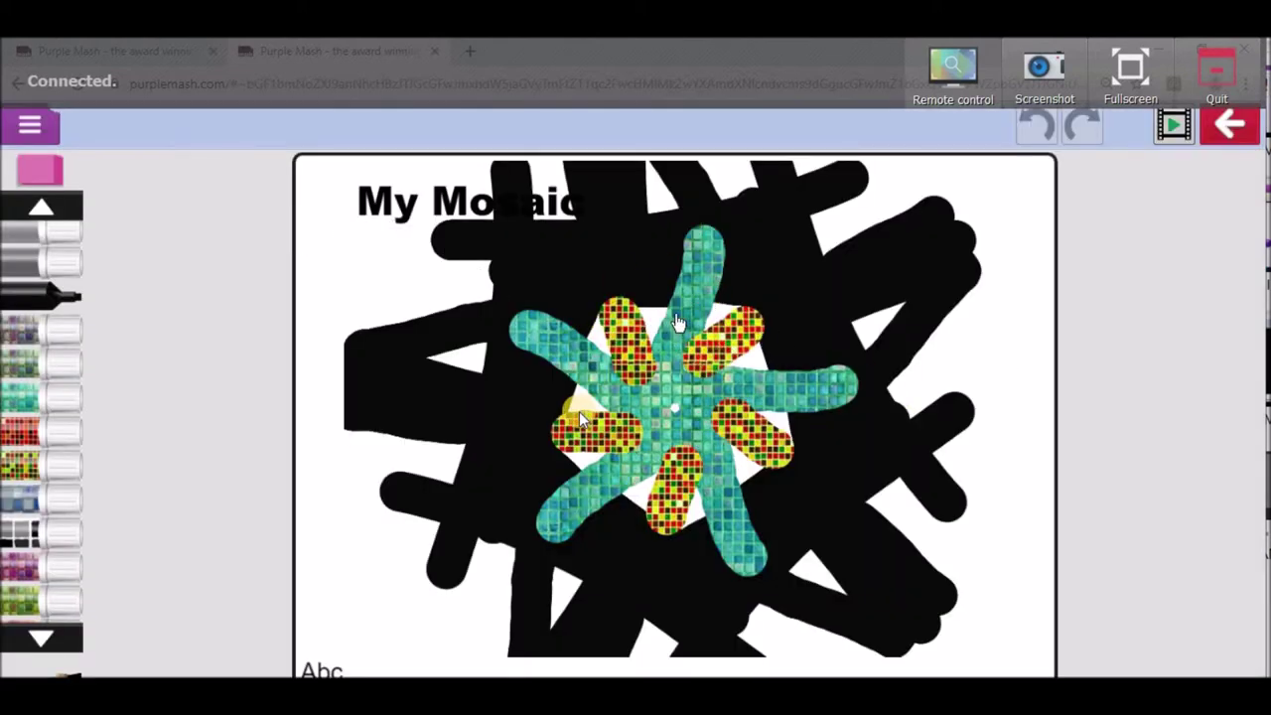
click(67, 370)
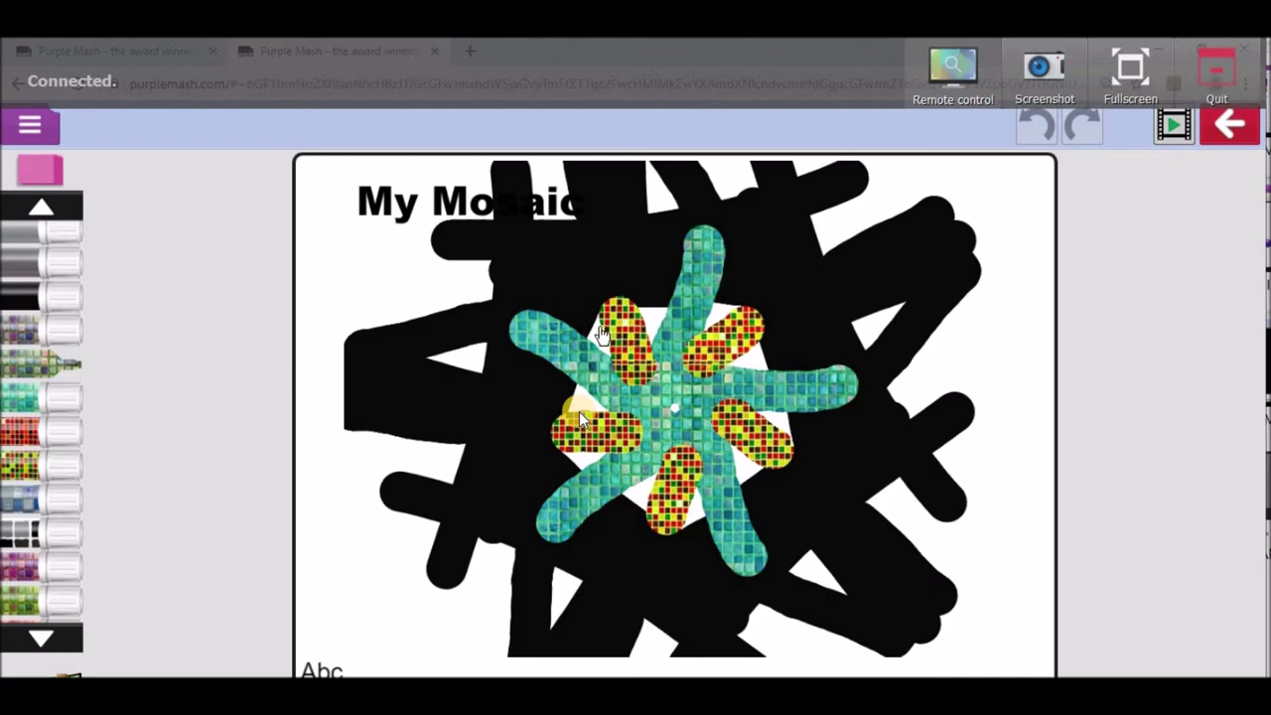
mouse_move(602, 335)
mouse_down()
mouse_move(682, 247)
mouse_move(700, 249)
mouse_move(658, 318)
mouse_up()
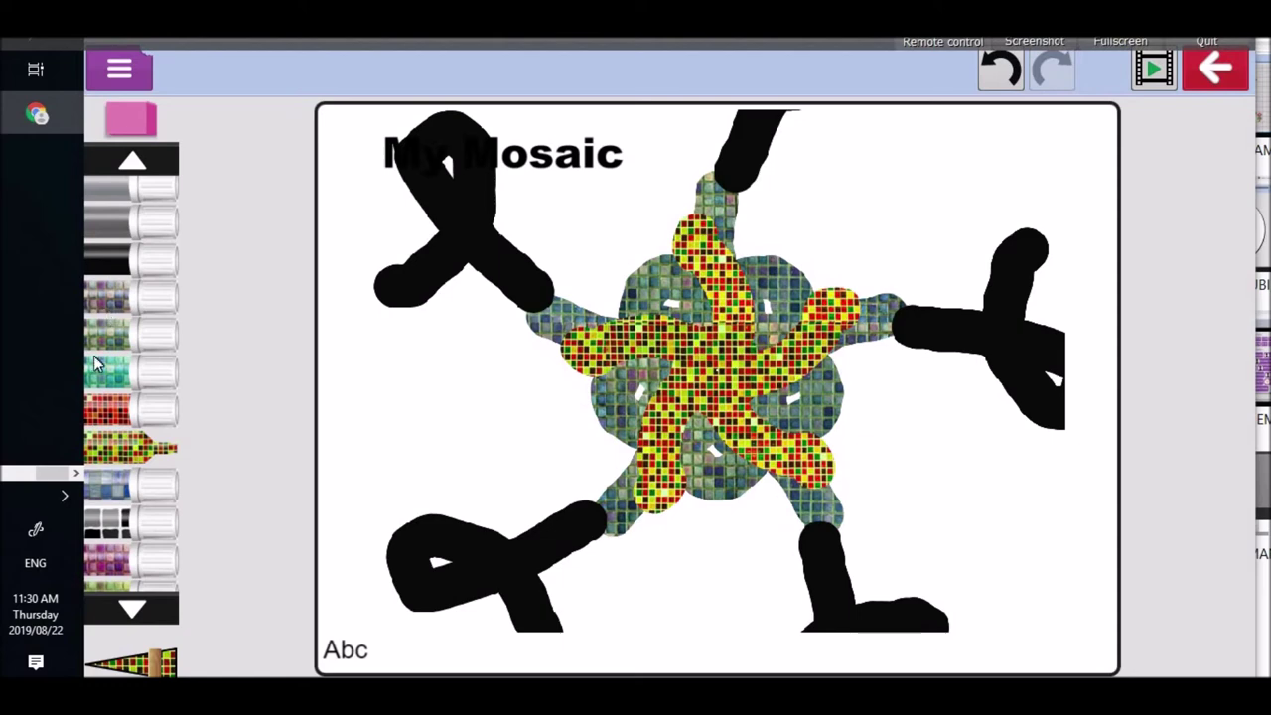
Step: Paint pink-purple mosaic arms and greenish multicolour mosaic down the centre
click(140, 568)
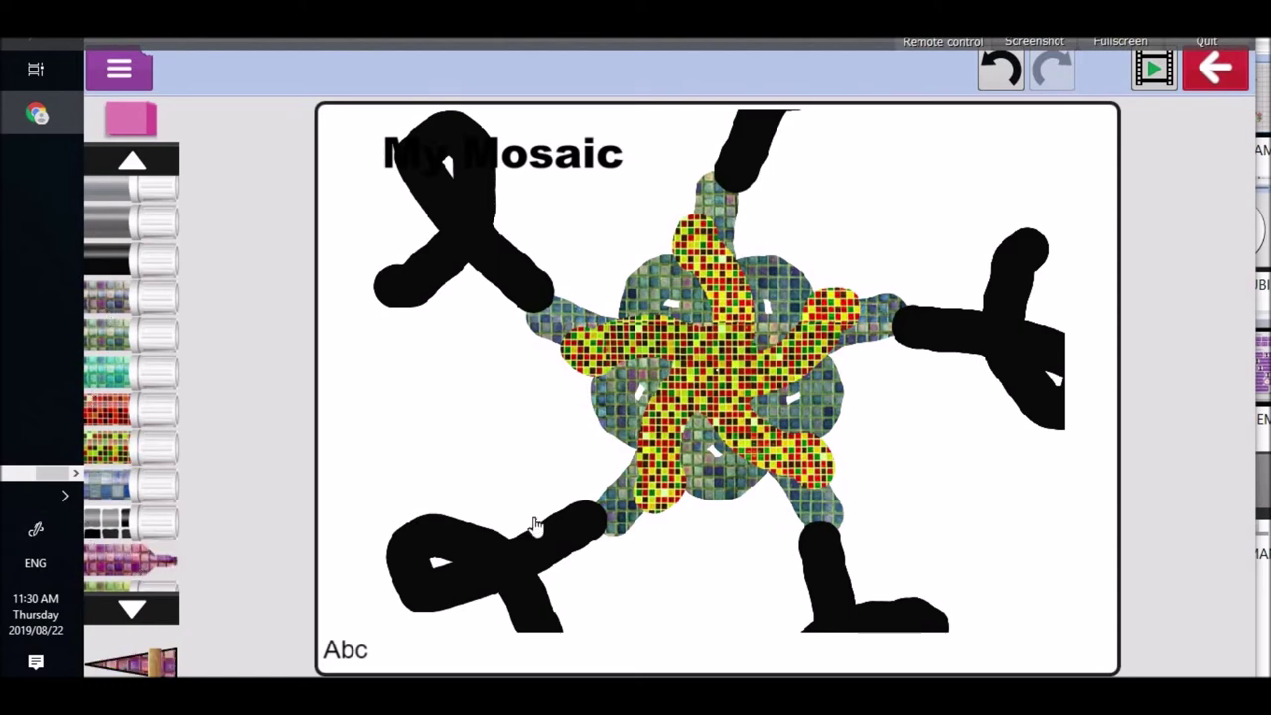
click(543, 369)
mouse_move(542, 376)
mouse_down()
mouse_move(596, 581)
mouse_move(477, 596)
mouse_move(475, 608)
mouse_up()
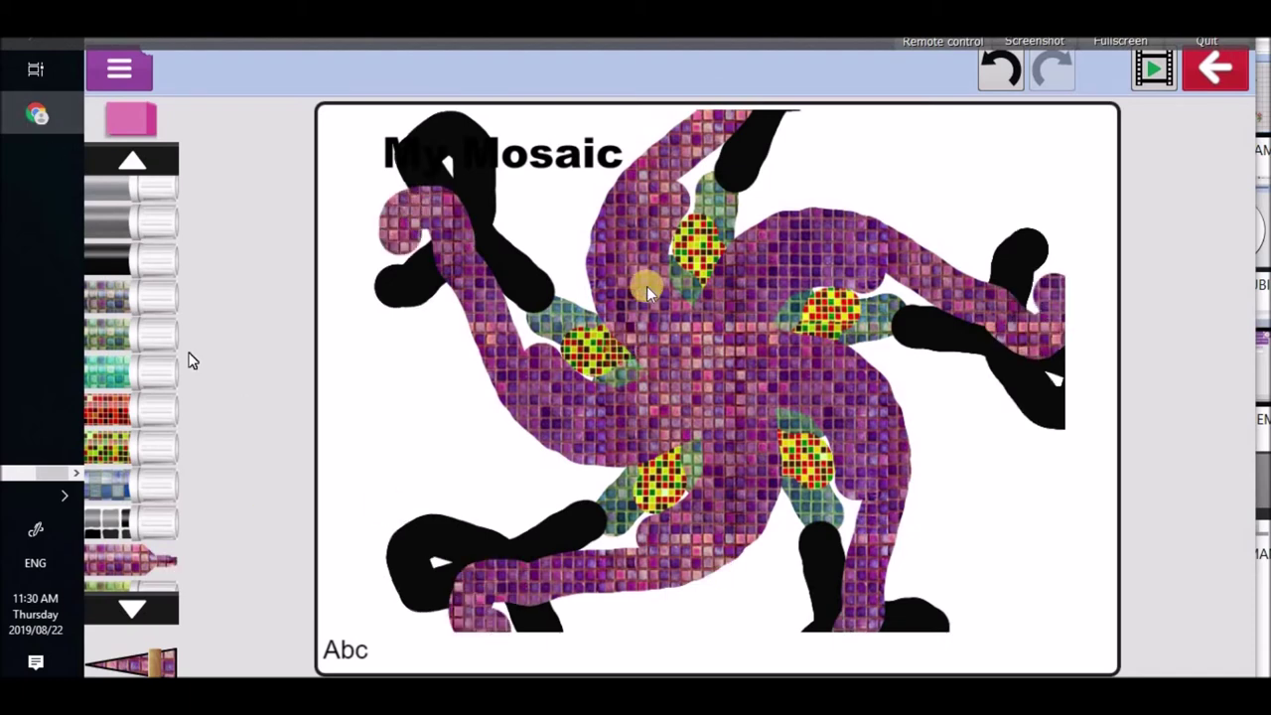
click(146, 316)
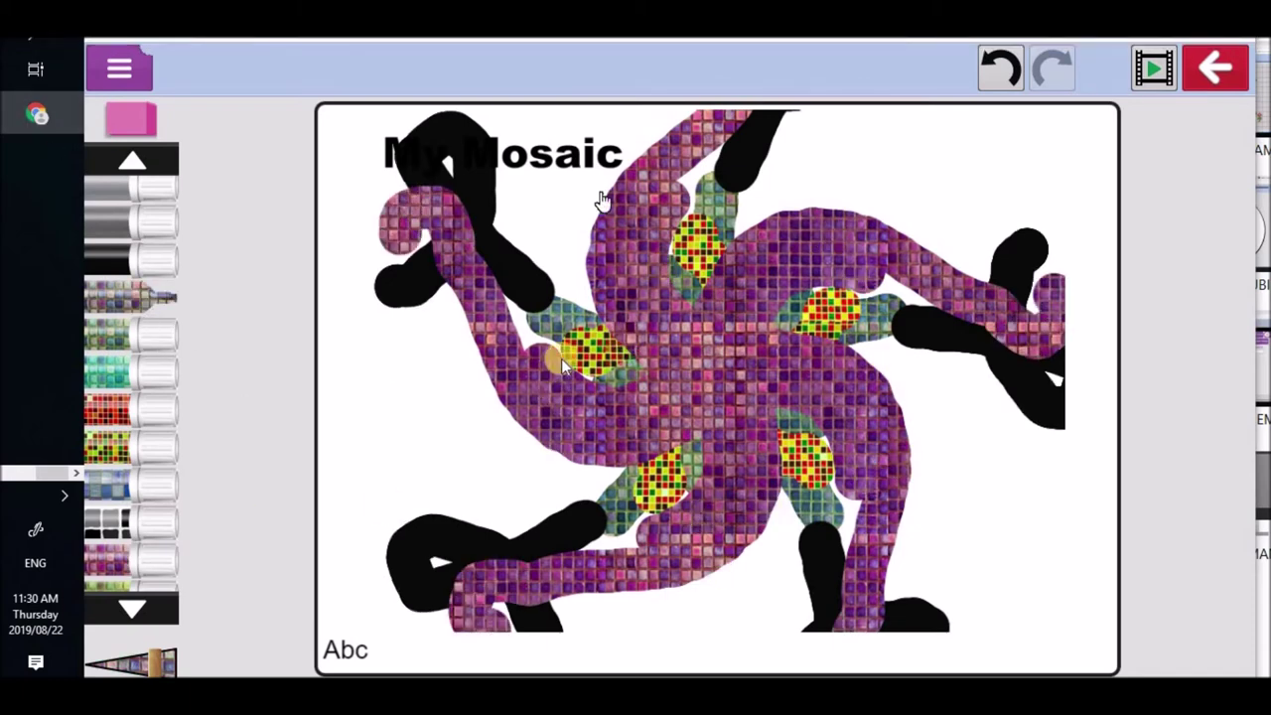
click(698, 276)
mouse_move(698, 276)
mouse_down()
mouse_move(655, 430)
mouse_move(651, 516)
mouse_up()
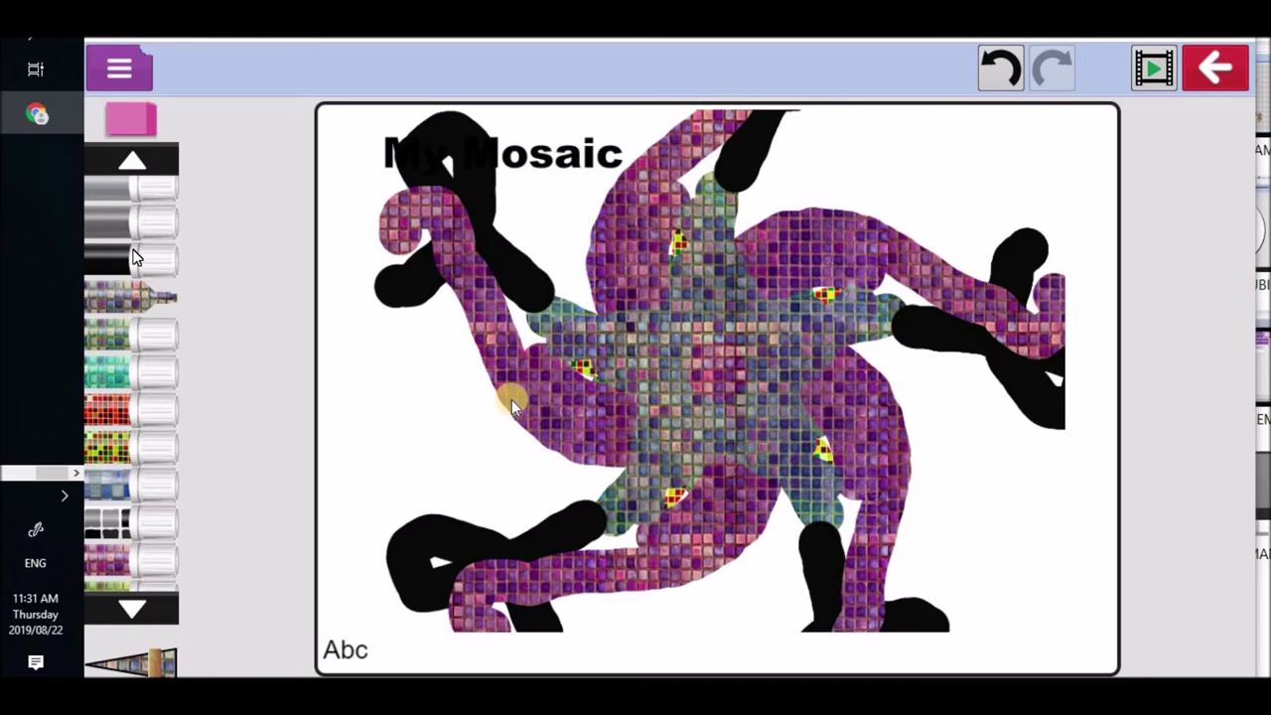
Step: Add a black marker stroke on the left and mirrored green strokes across the arms
click(136, 257)
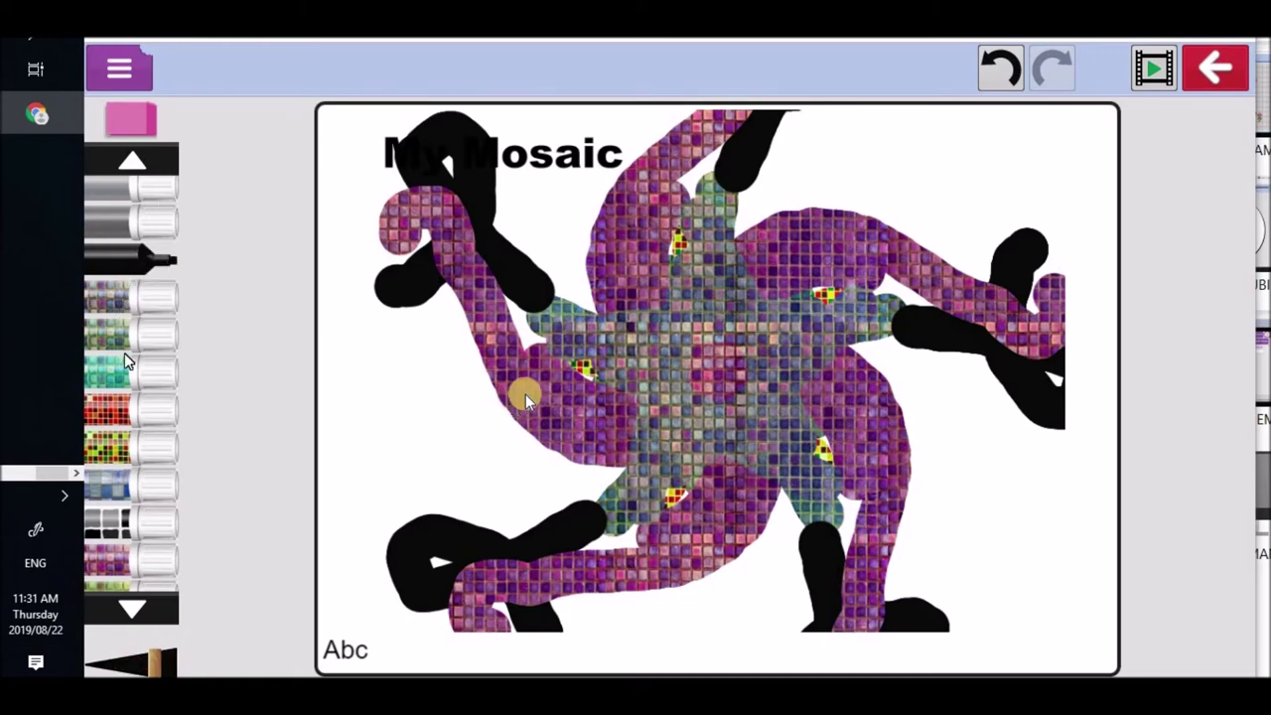
drag(126, 362, 109, 564)
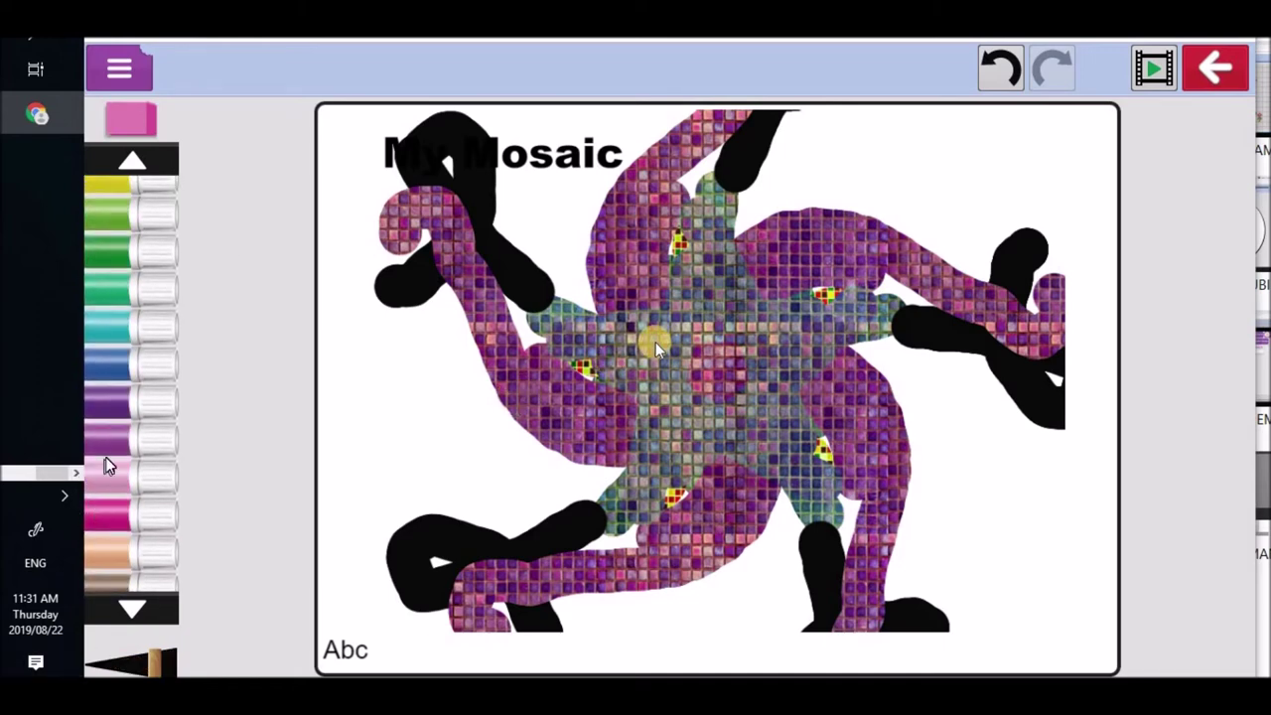
click(154, 251)
drag(891, 184, 839, 400)
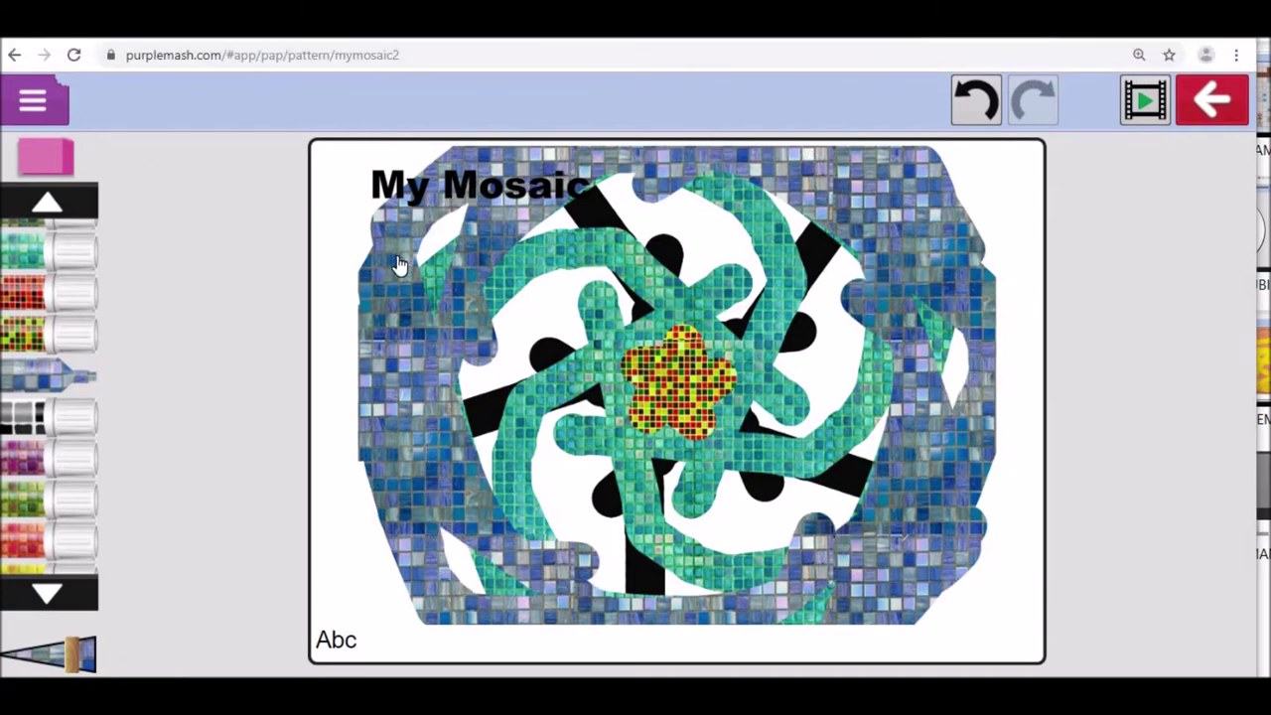
Step: Fill the white gaps with blue mosaic, then Save & exit as a Gr 1C pupil
mouse_move(398, 263)
mouse_down()
mouse_move(550, 107)
mouse_move(420, 269)
mouse_move(411, 391)
mouse_move(477, 260)
mouse_move(425, 383)
mouse_move(431, 514)
mouse_move(579, 609)
mouse_move(652, 547)
mouse_move(628, 566)
mouse_move(697, 671)
mouse_up()
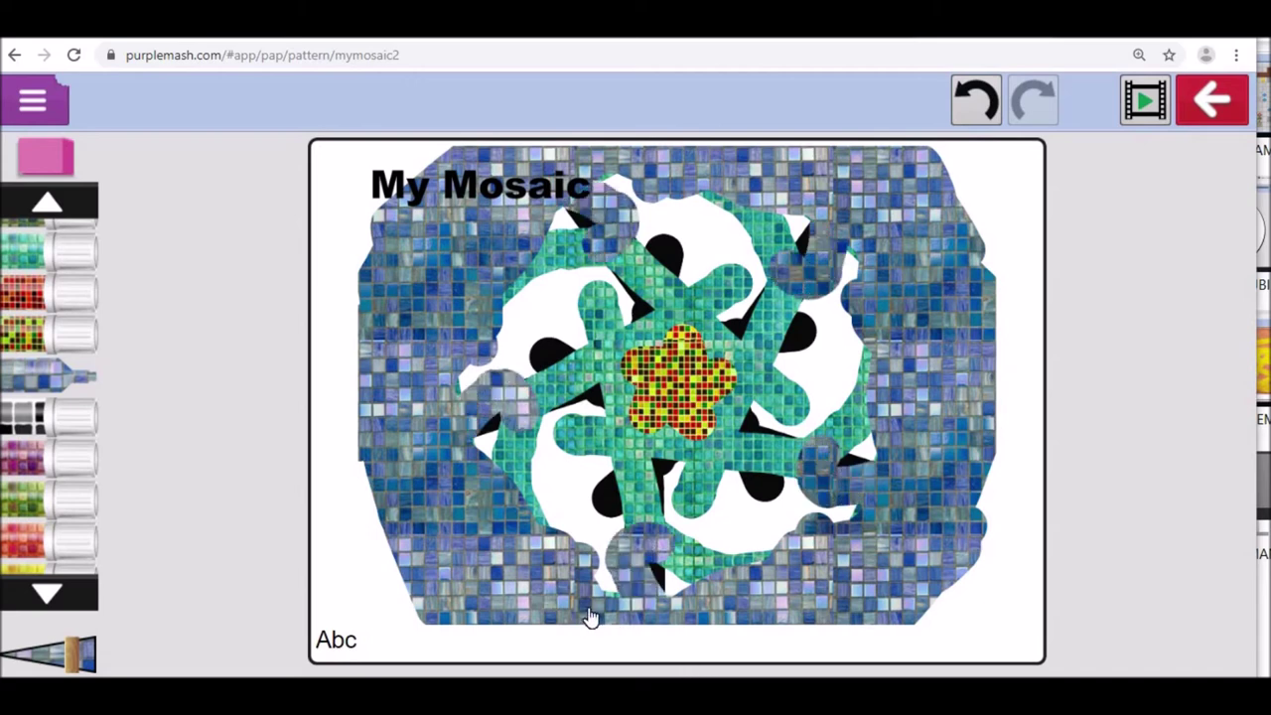
mouse_move(587, 613)
mouse_down()
mouse_move(648, 548)
mouse_move(668, 574)
mouse_up()
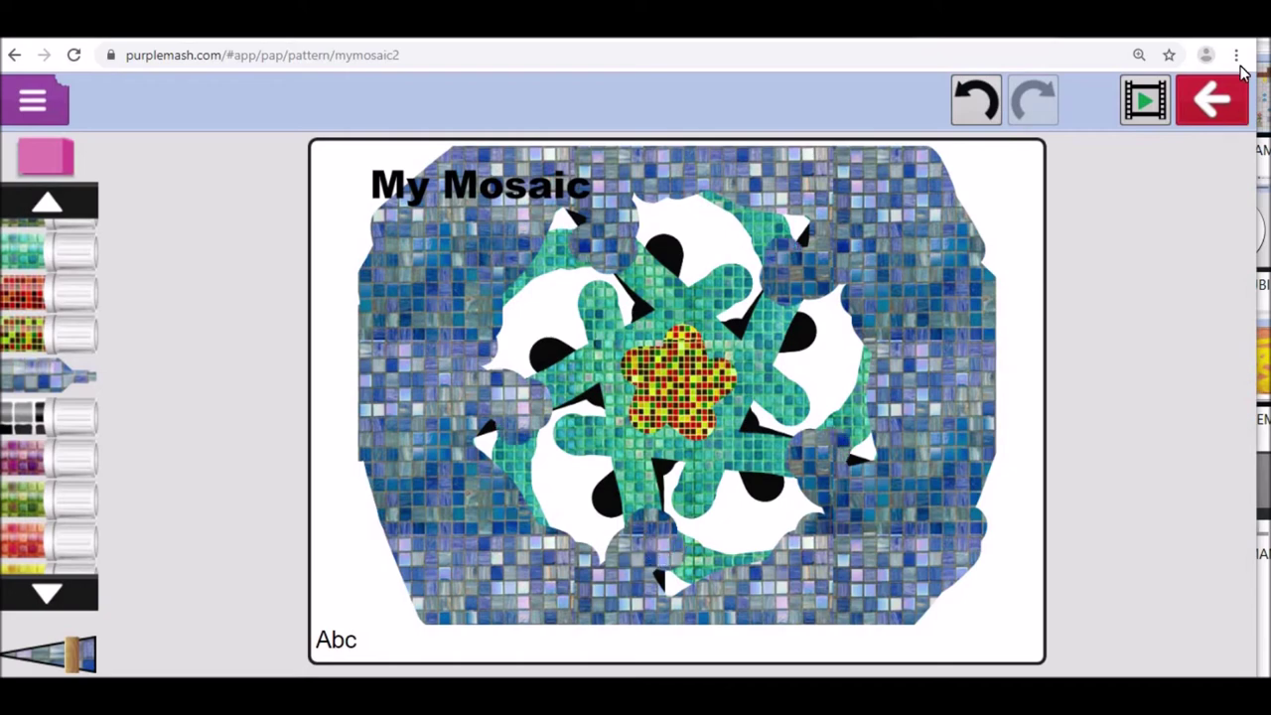
click(1209, 98)
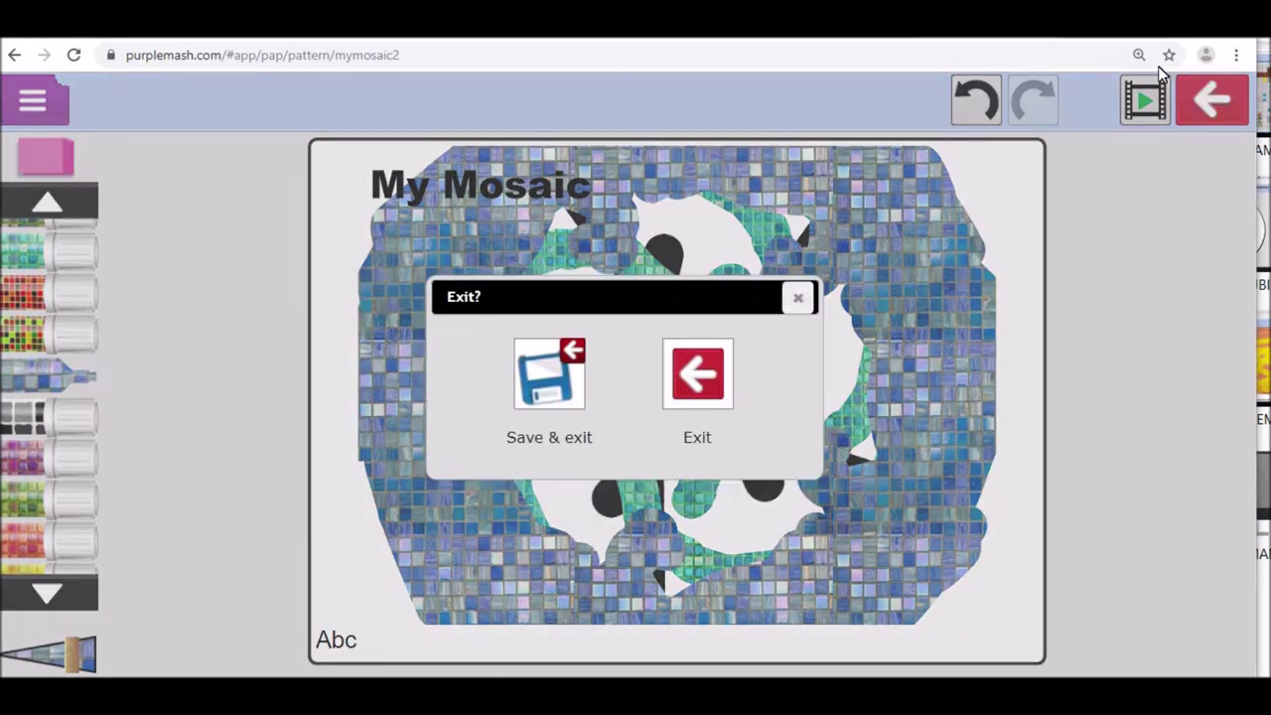
click(546, 386)
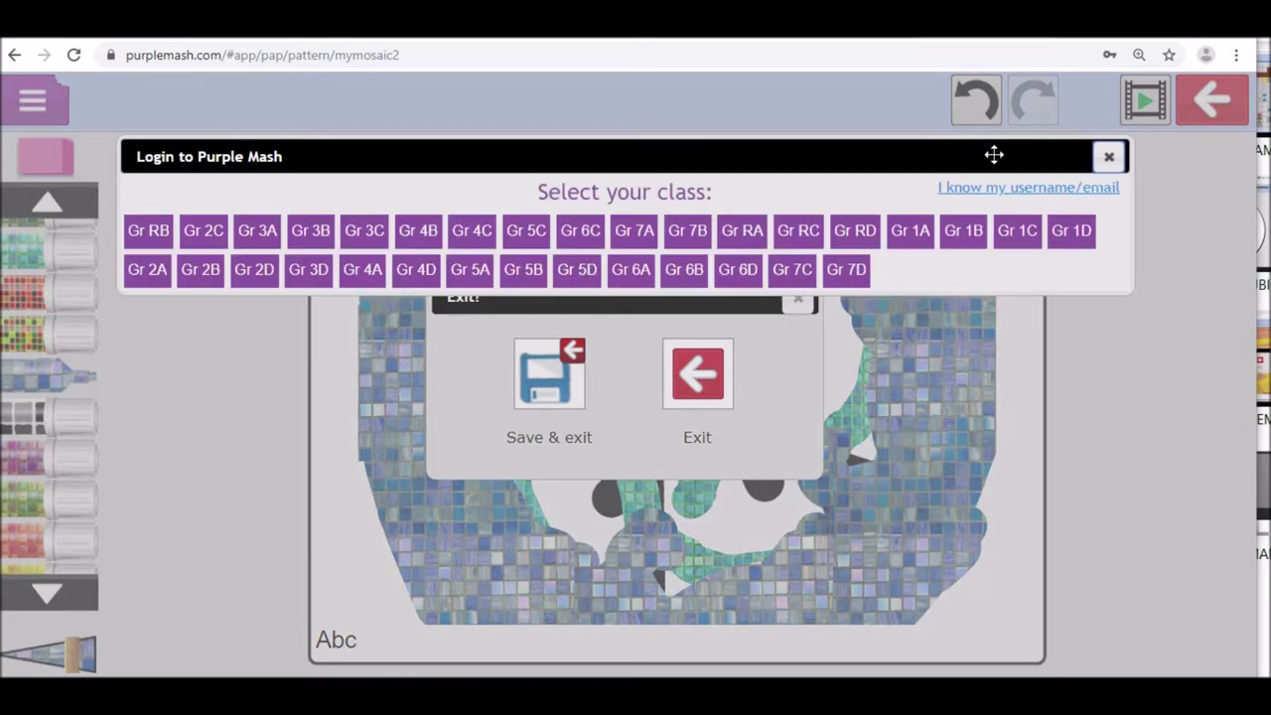
click(1018, 229)
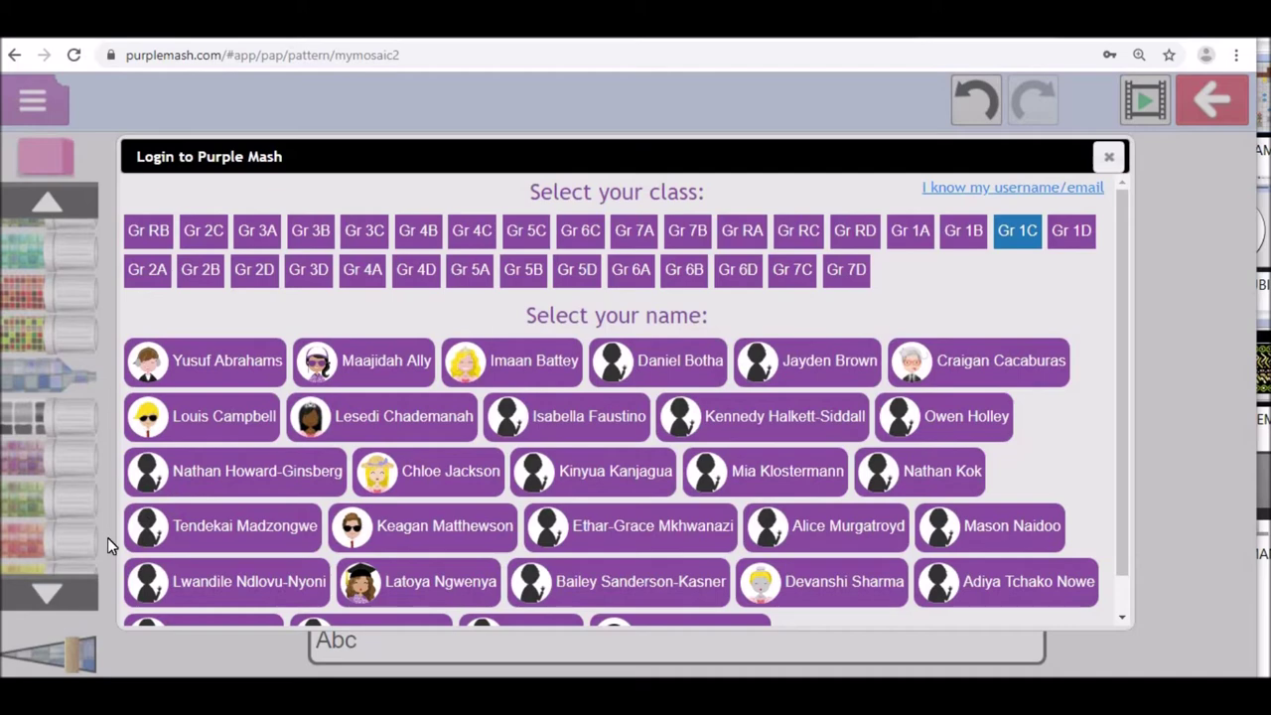
click(179, 586)
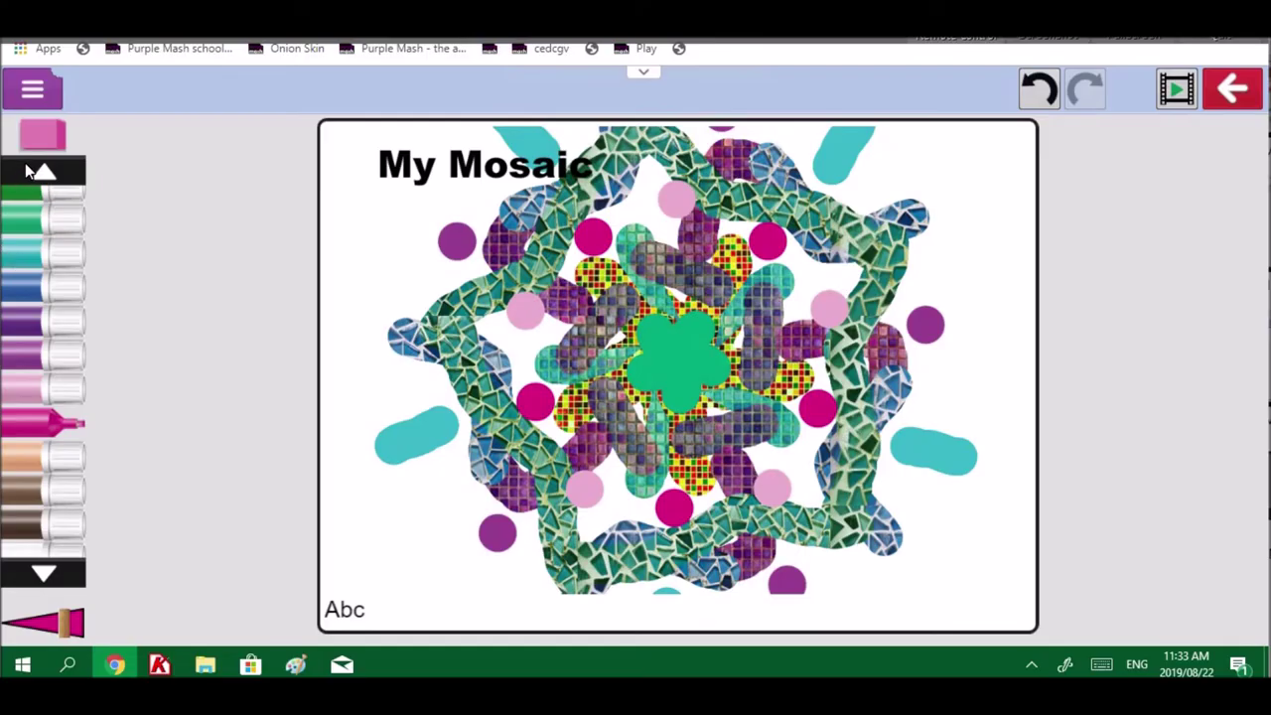
Step: Paint over the green centre flower in purple, forming a five-armed star
scroll(30, 238, down, 4)
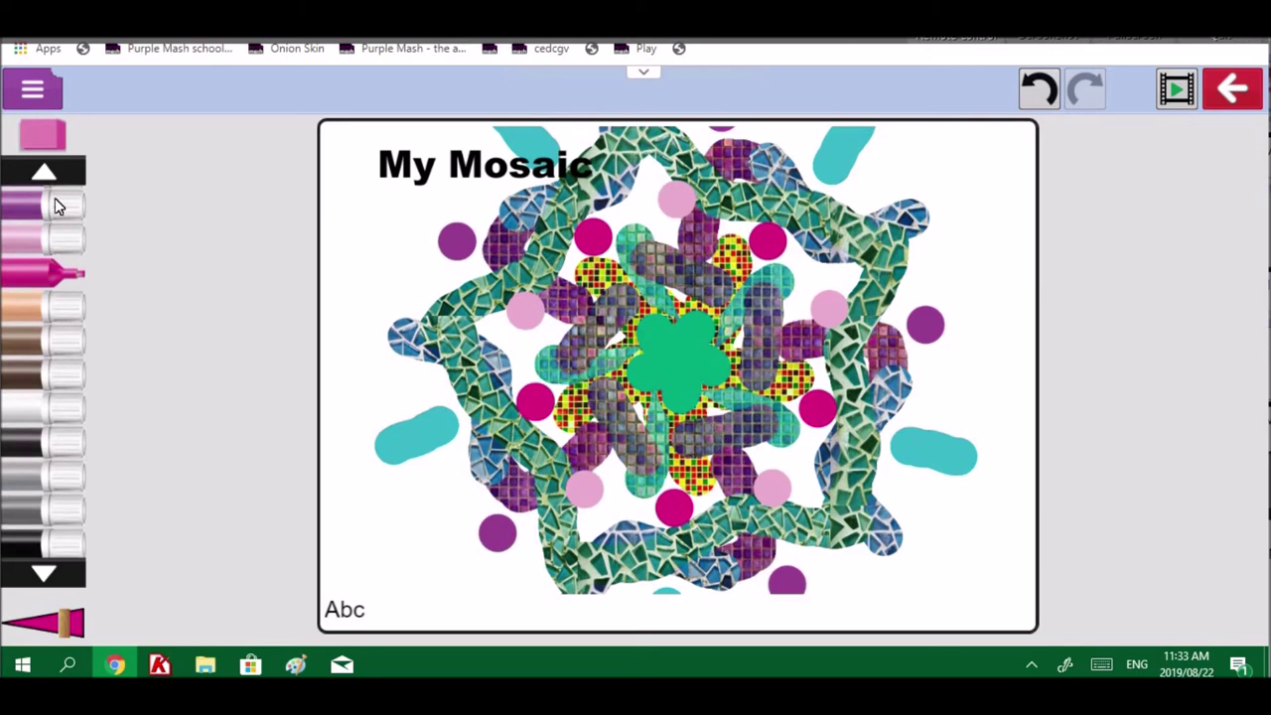
click(55, 202)
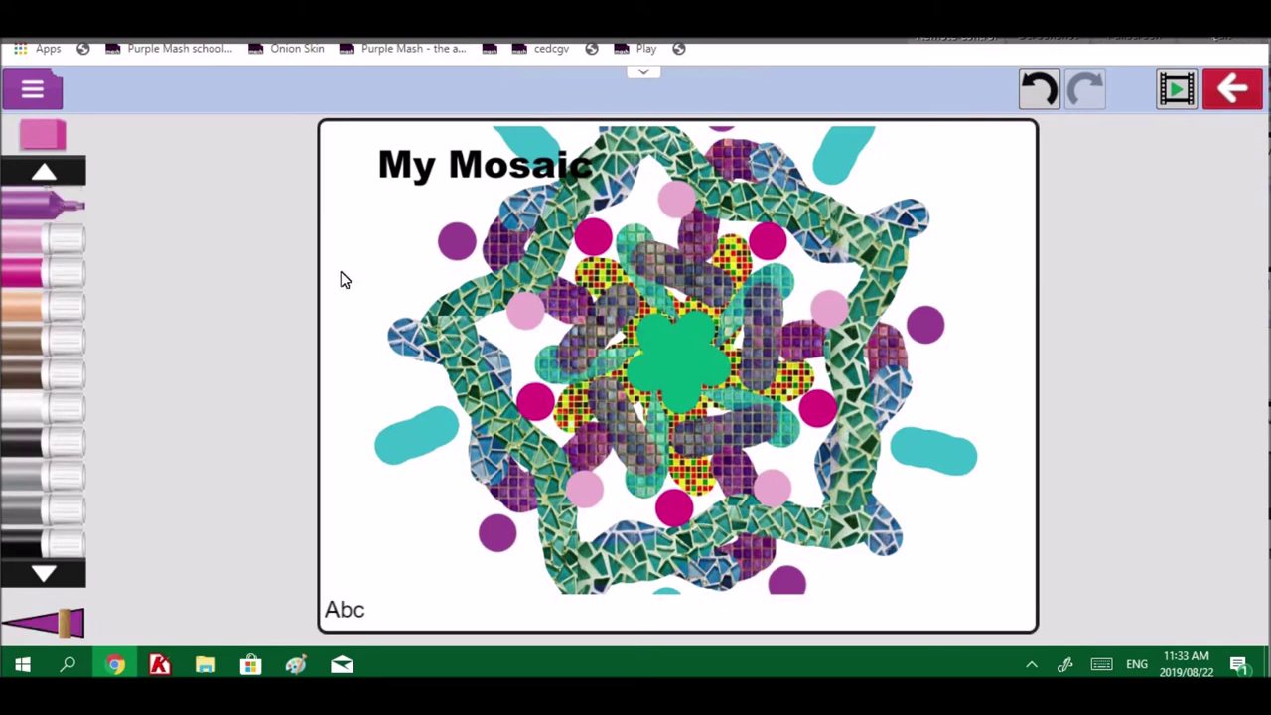
click(672, 359)
drag(671, 374, 682, 424)
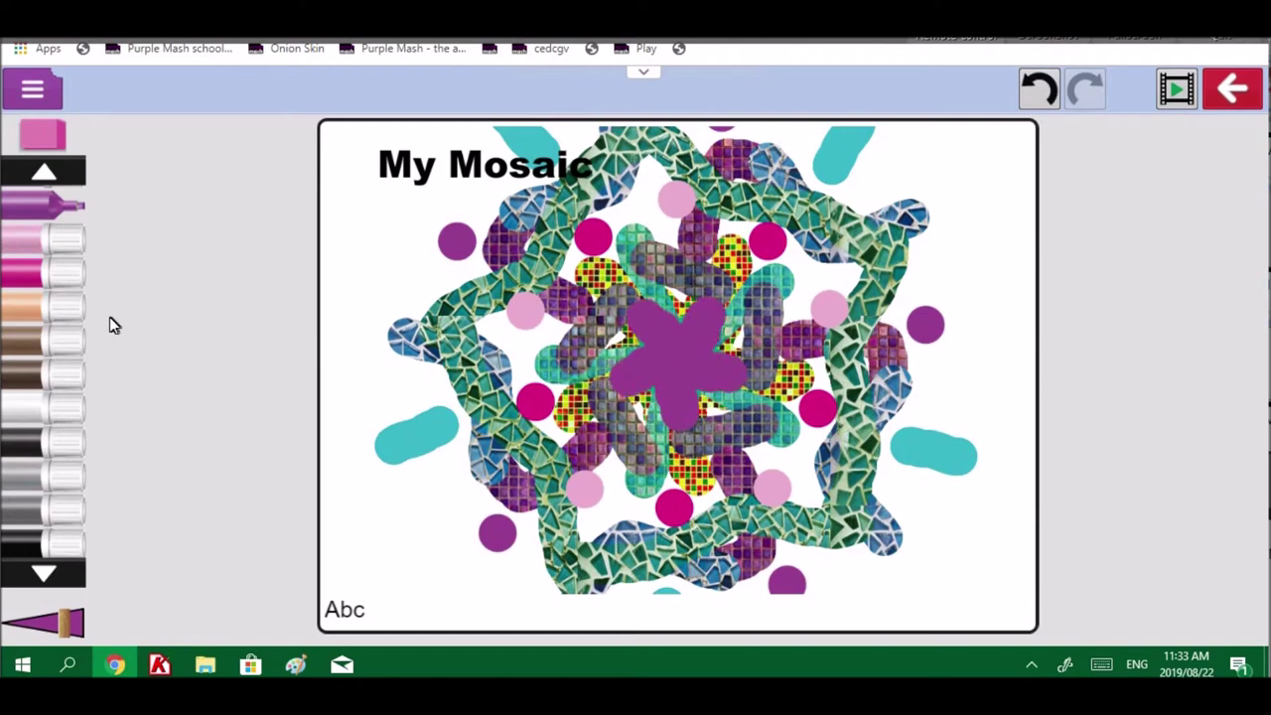
scroll(53, 169, down, 3)
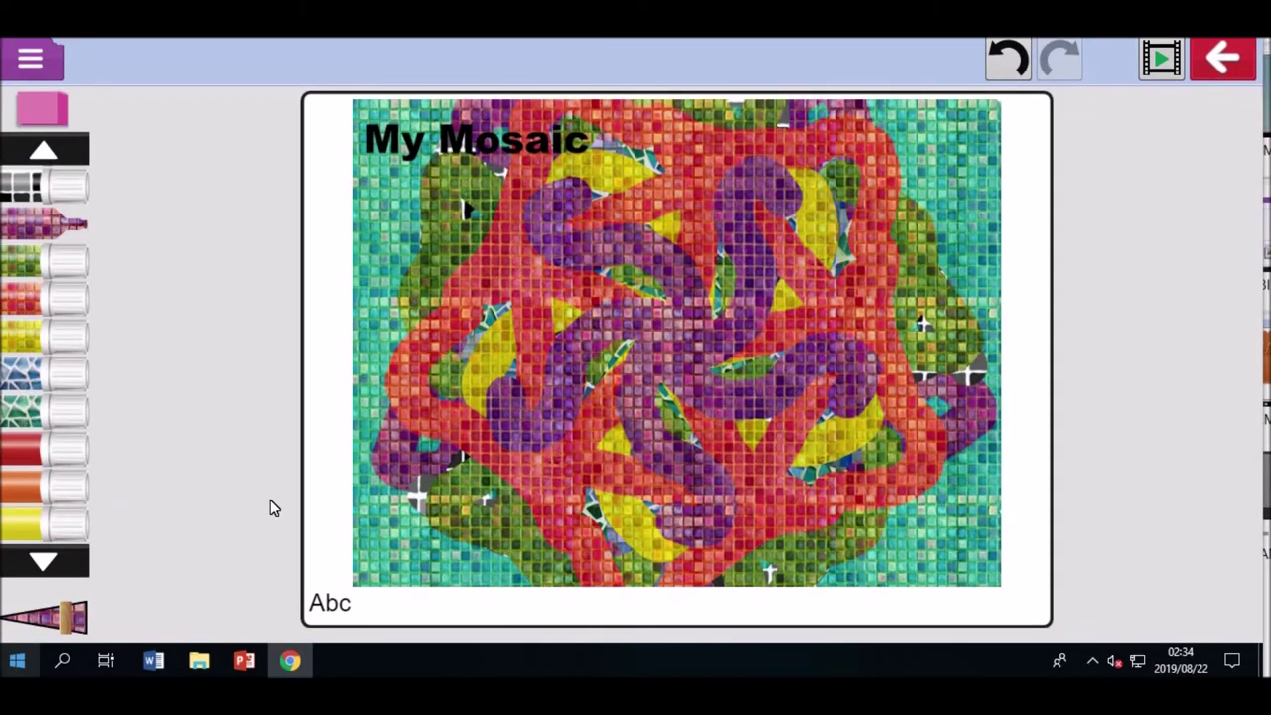
Step: Choose Save & exit, then select class Gr 1C and the student's name
click(45, 184)
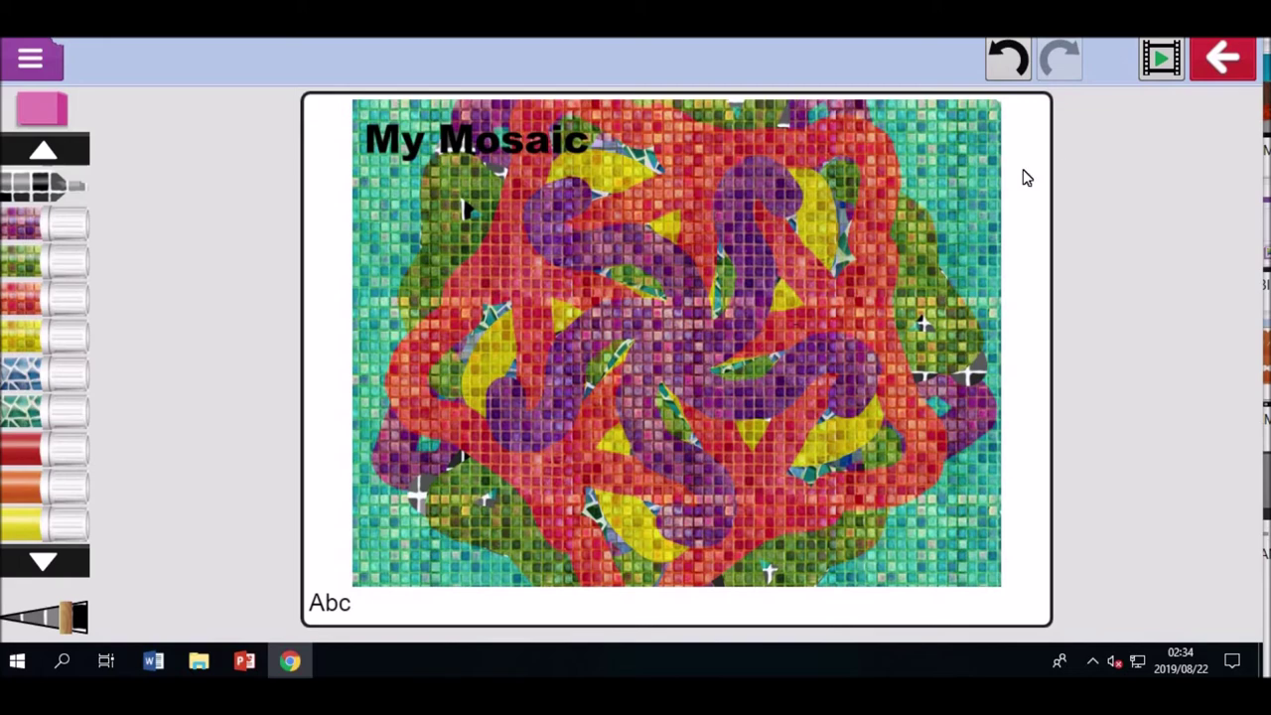
click(1219, 62)
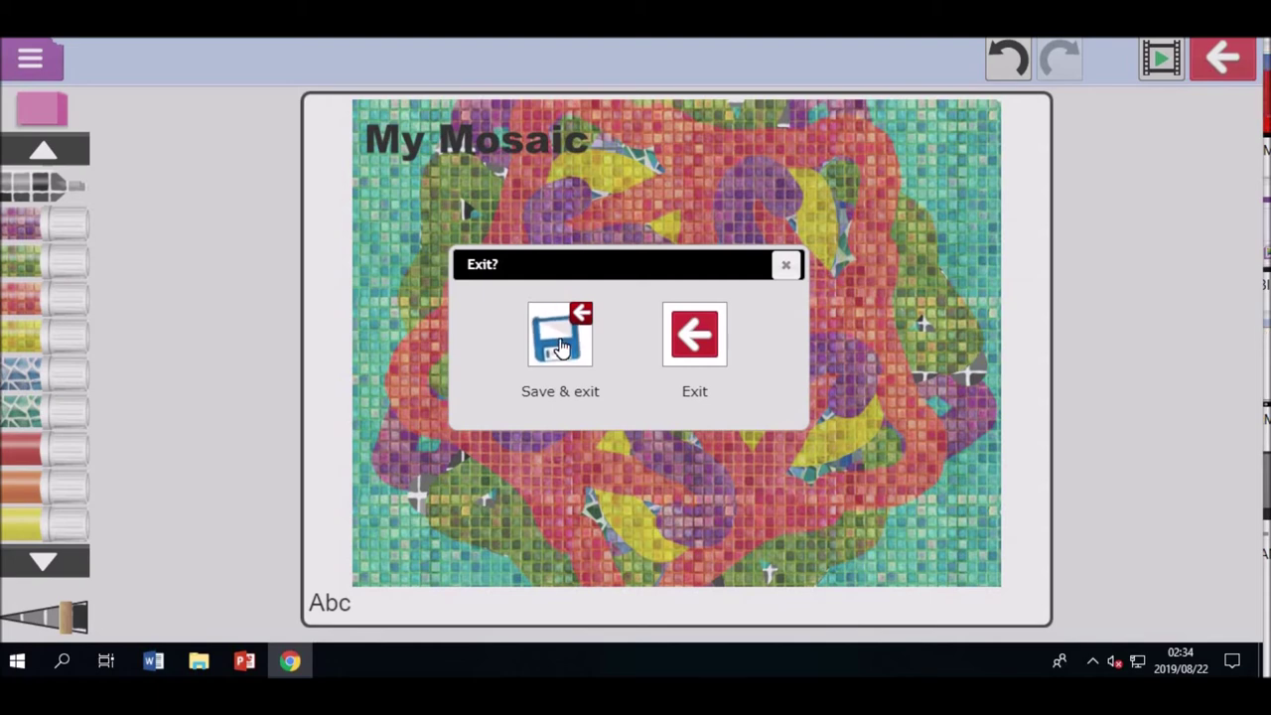
click(559, 348)
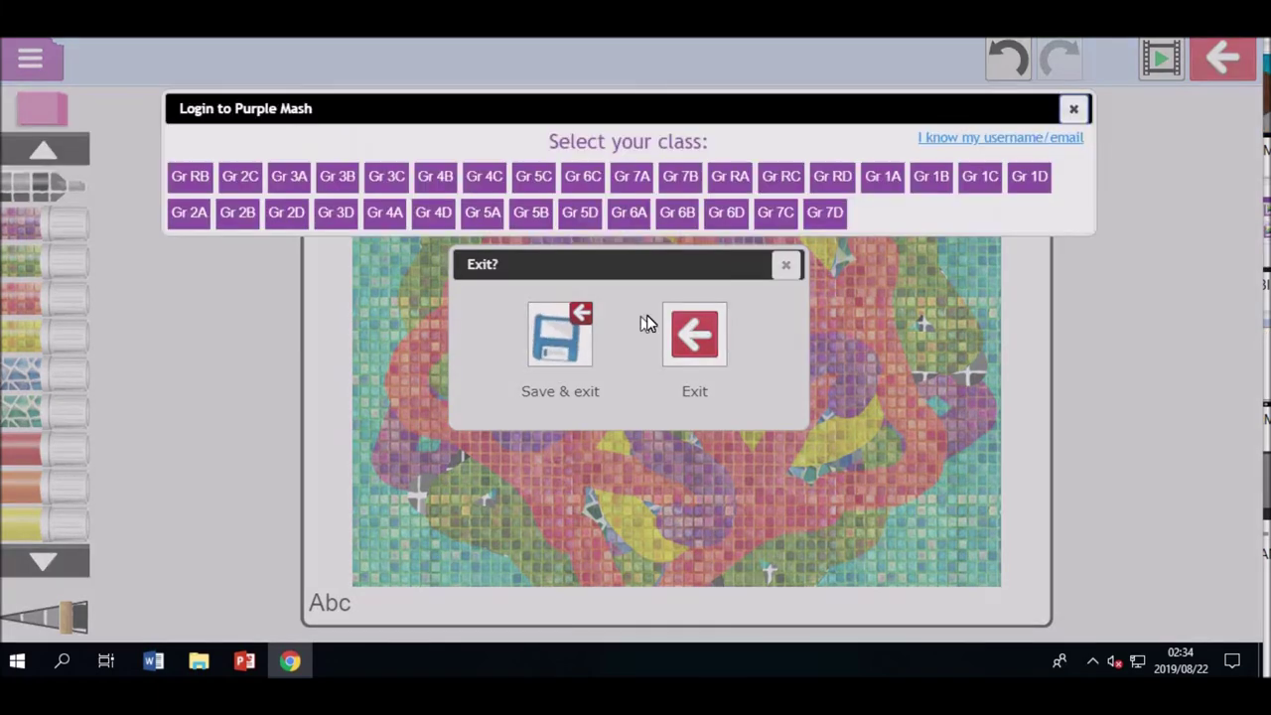
click(993, 181)
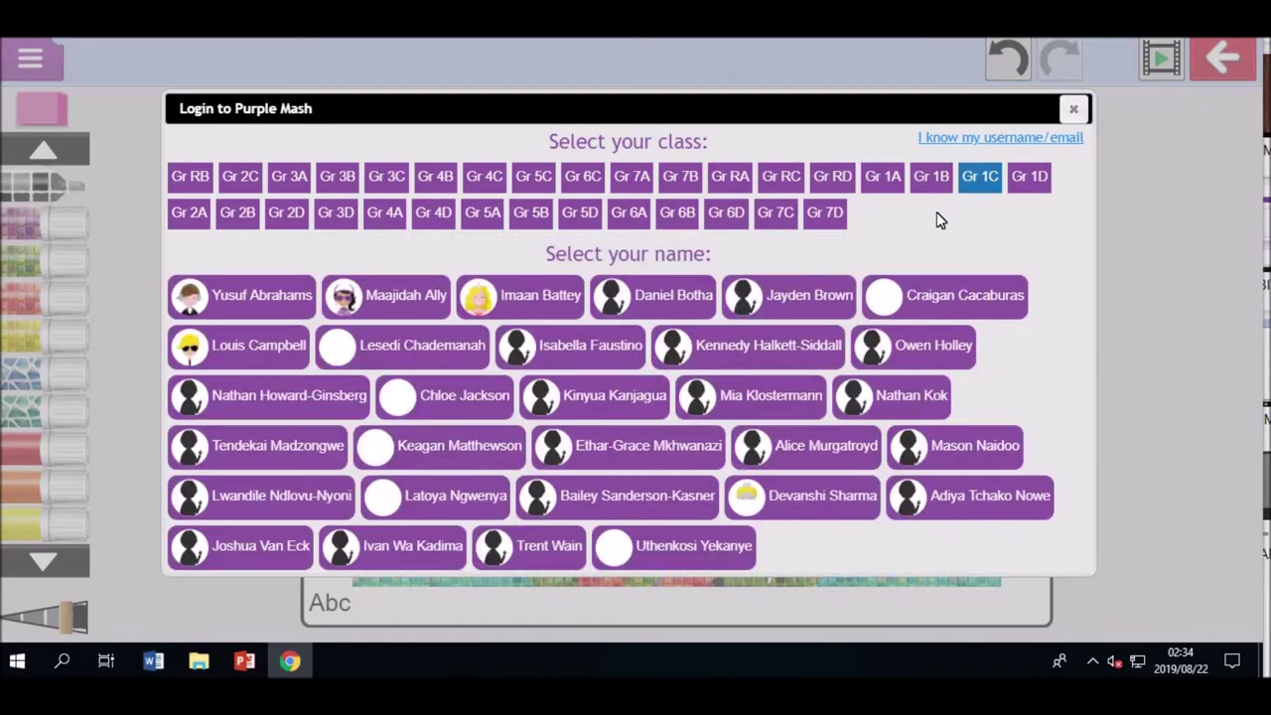
click(377, 340)
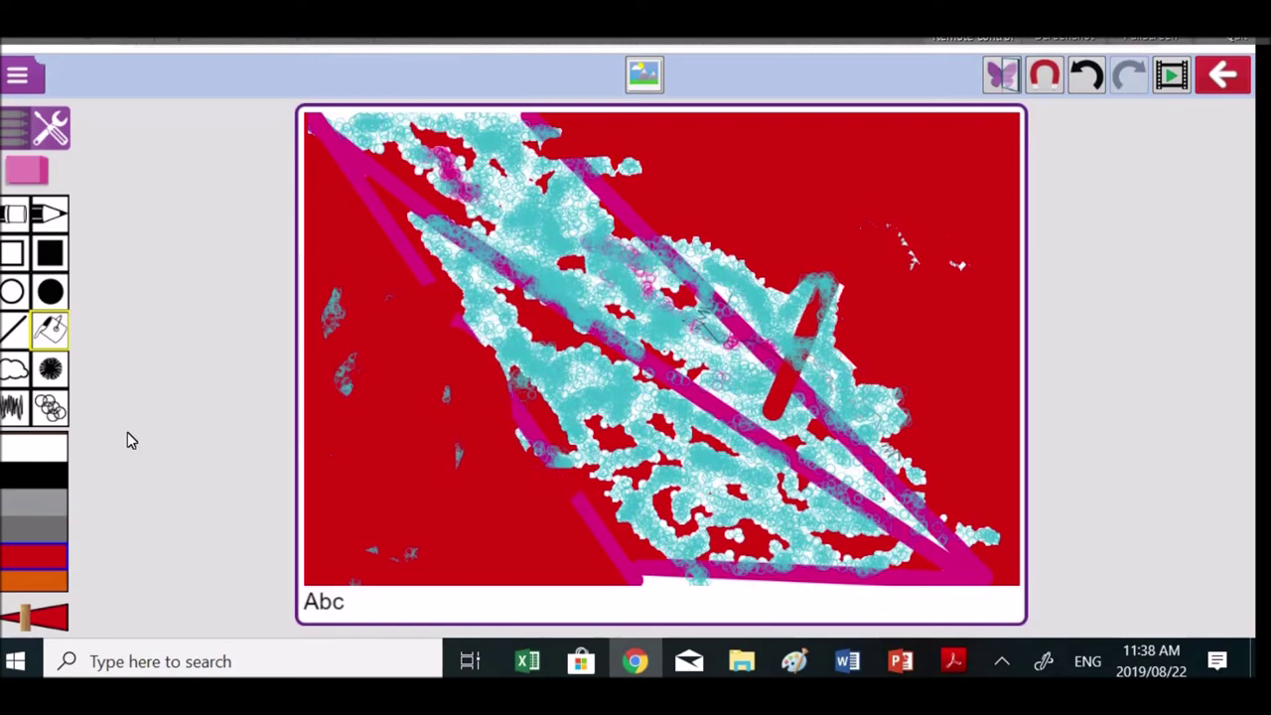
Step: Draw a thick yellow straight line from the top-left corner diagonally to near the bottom centre
click(8, 338)
drag(40, 537, 52, 474)
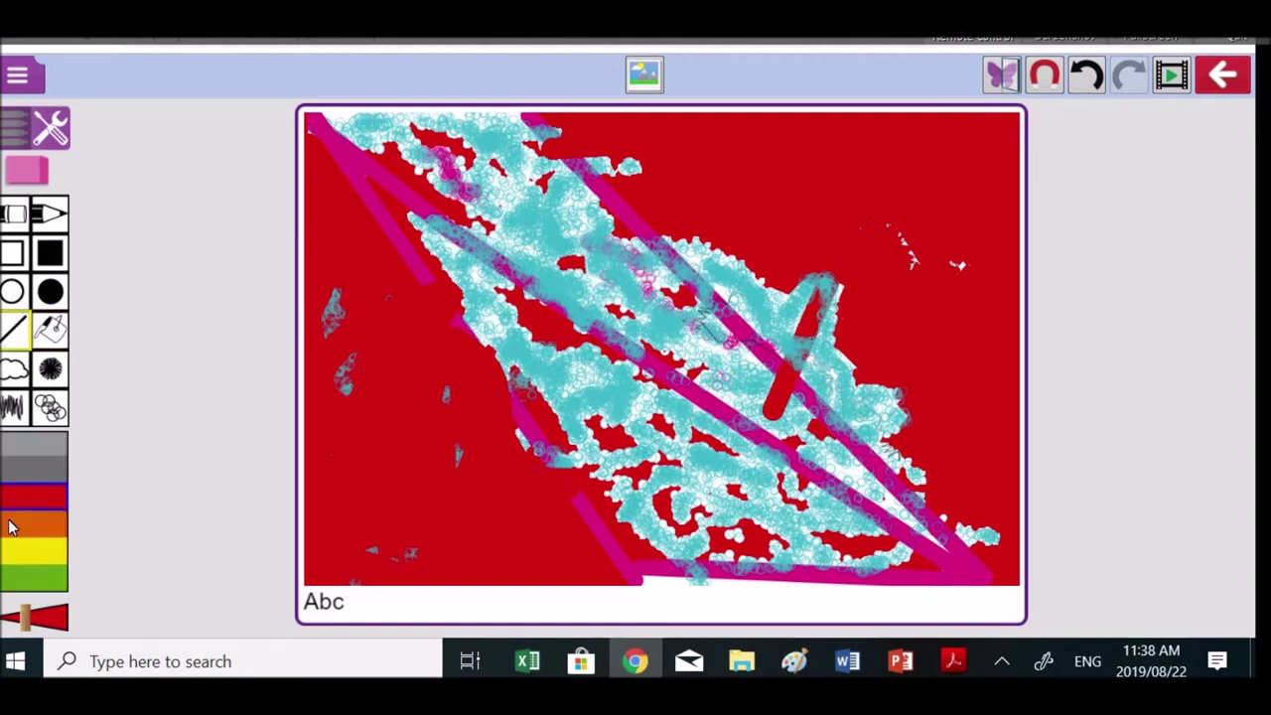
click(11, 558)
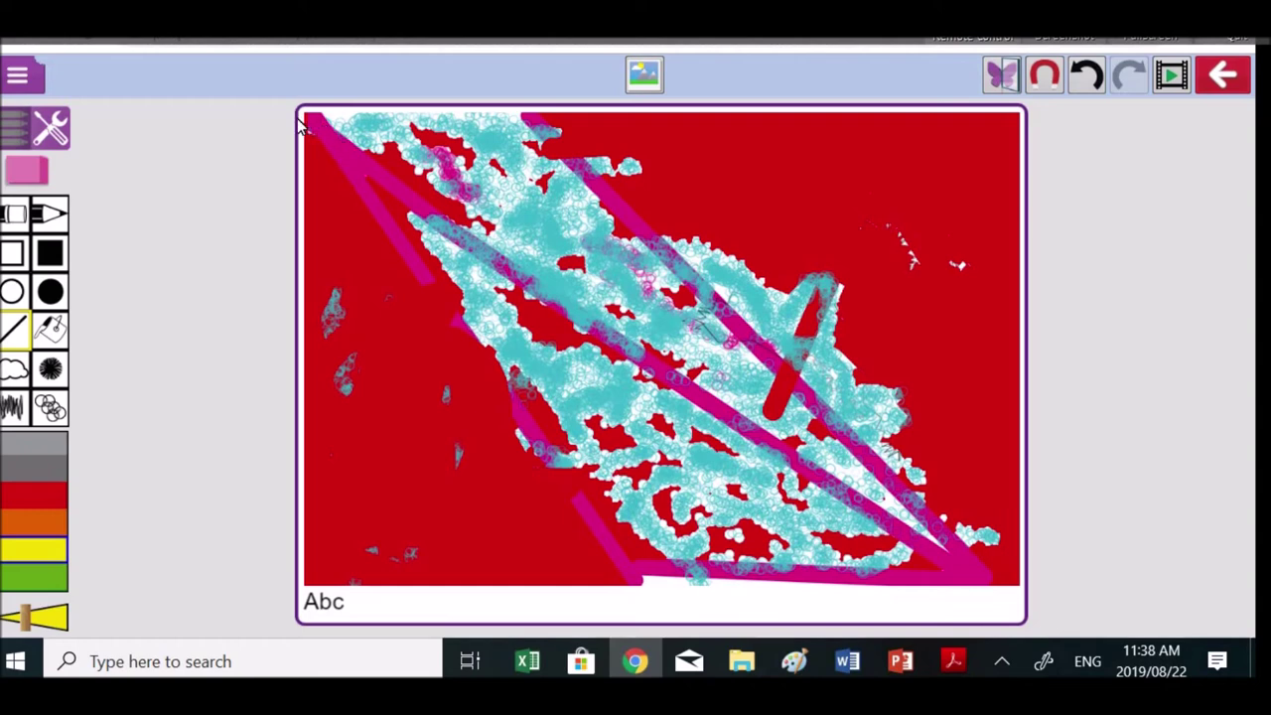
drag(308, 121, 310, 415)
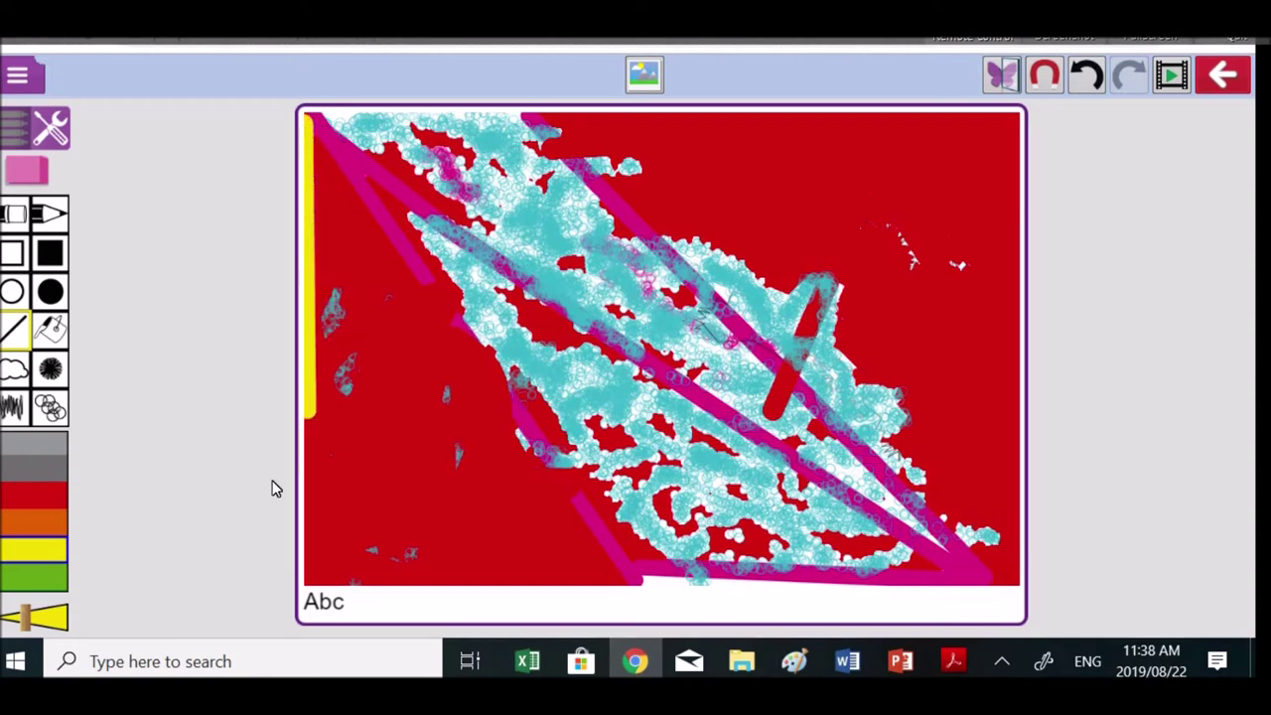
drag(276, 490, 301, 590)
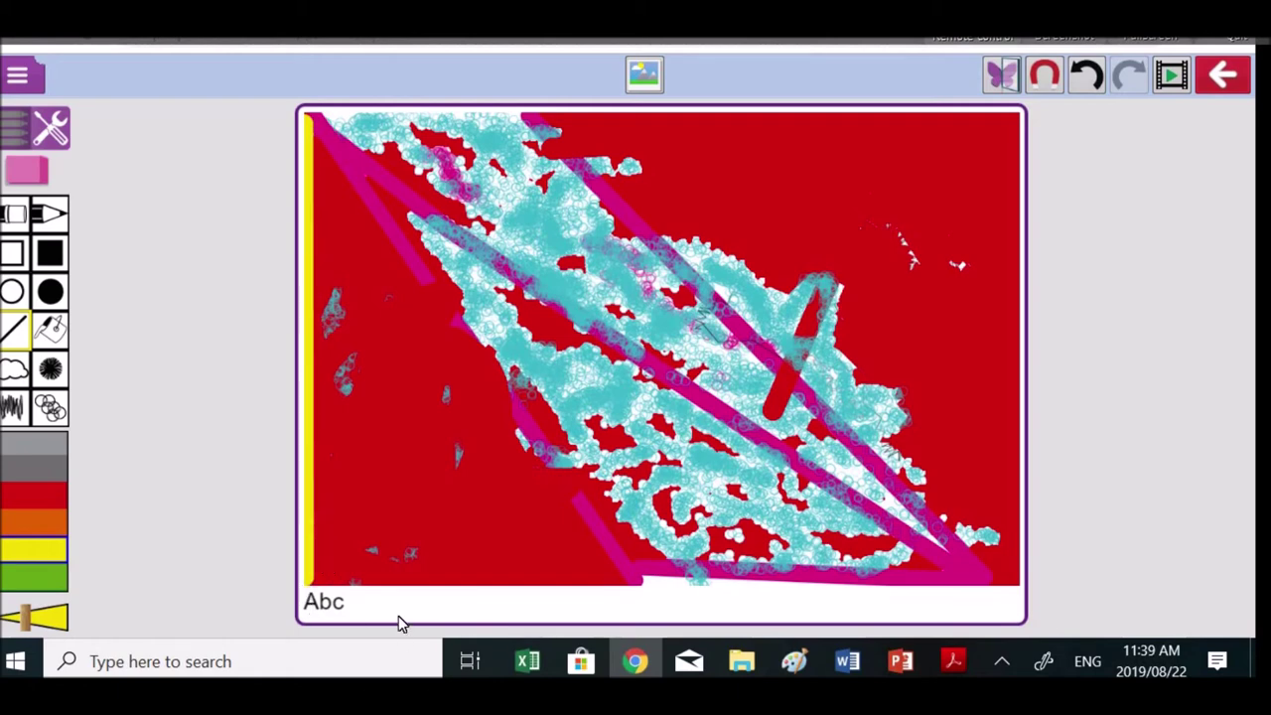
mouse_move(399, 623)
mouse_down()
mouse_move(338, 586)
mouse_move(448, 574)
mouse_move(477, 586)
mouse_up()
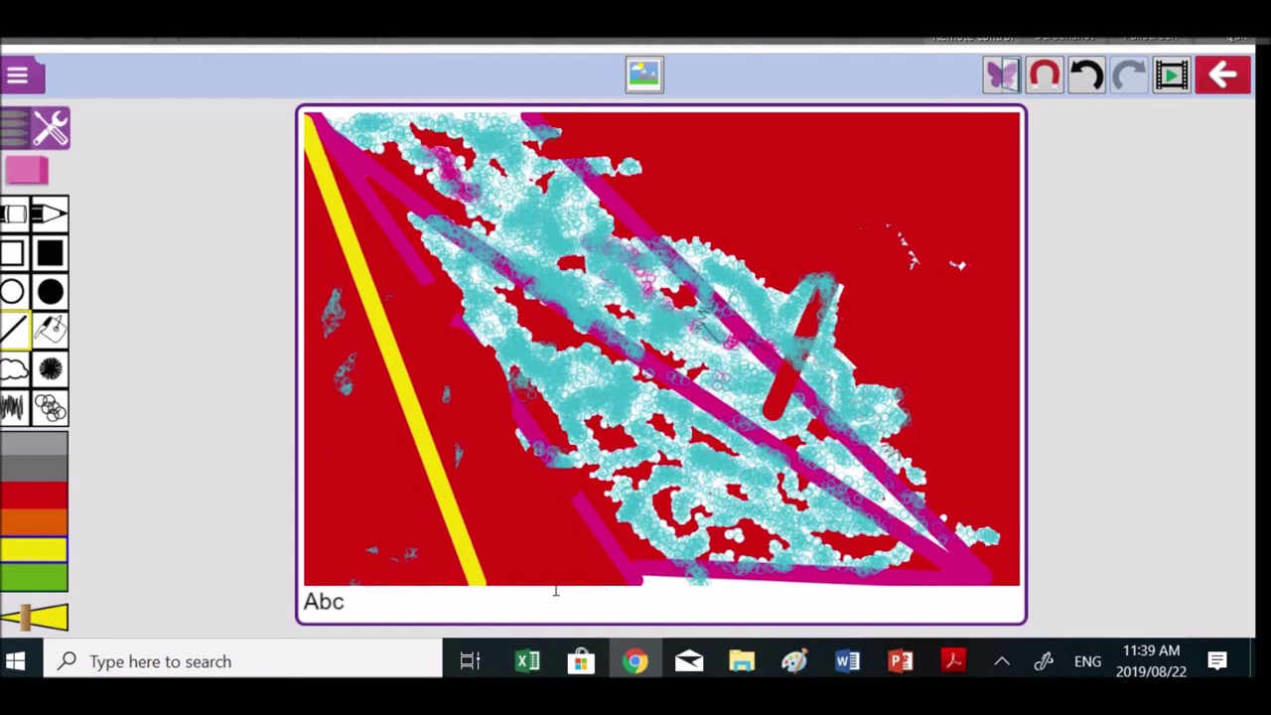
drag(556, 591, 629, 583)
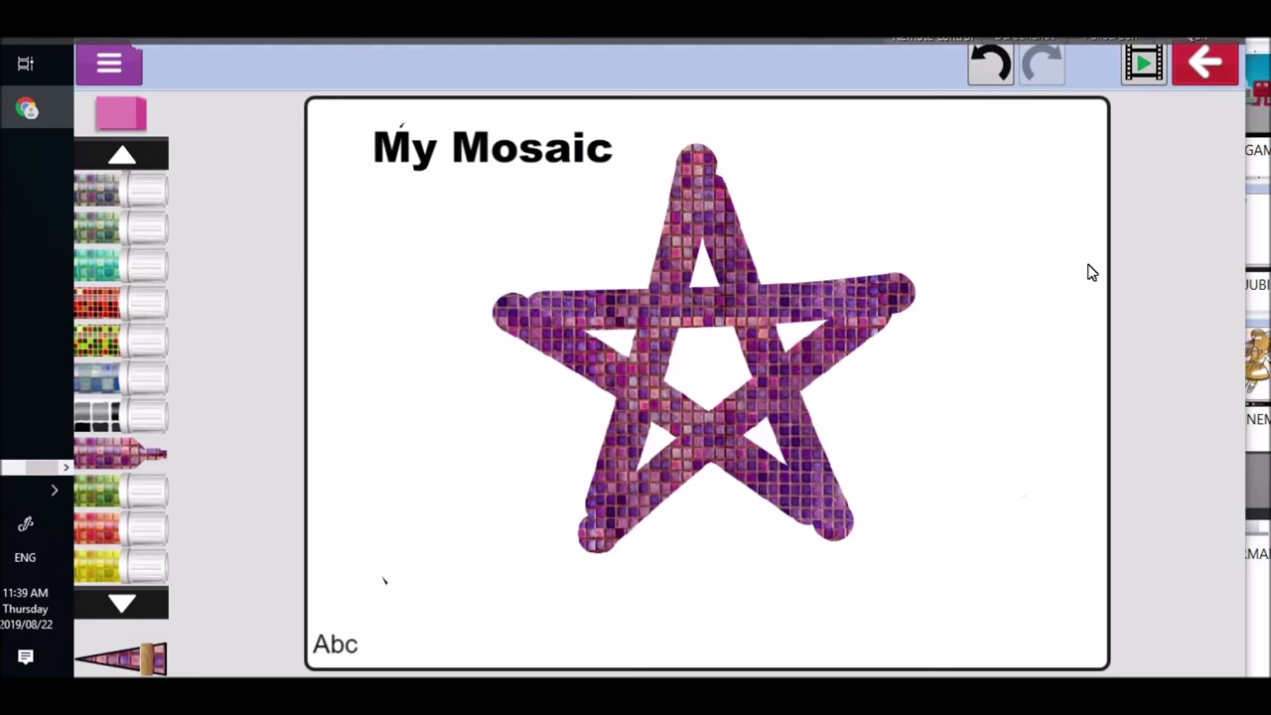
Step: Pick the yellow-green mosaic tile brush from the left palette
click(129, 343)
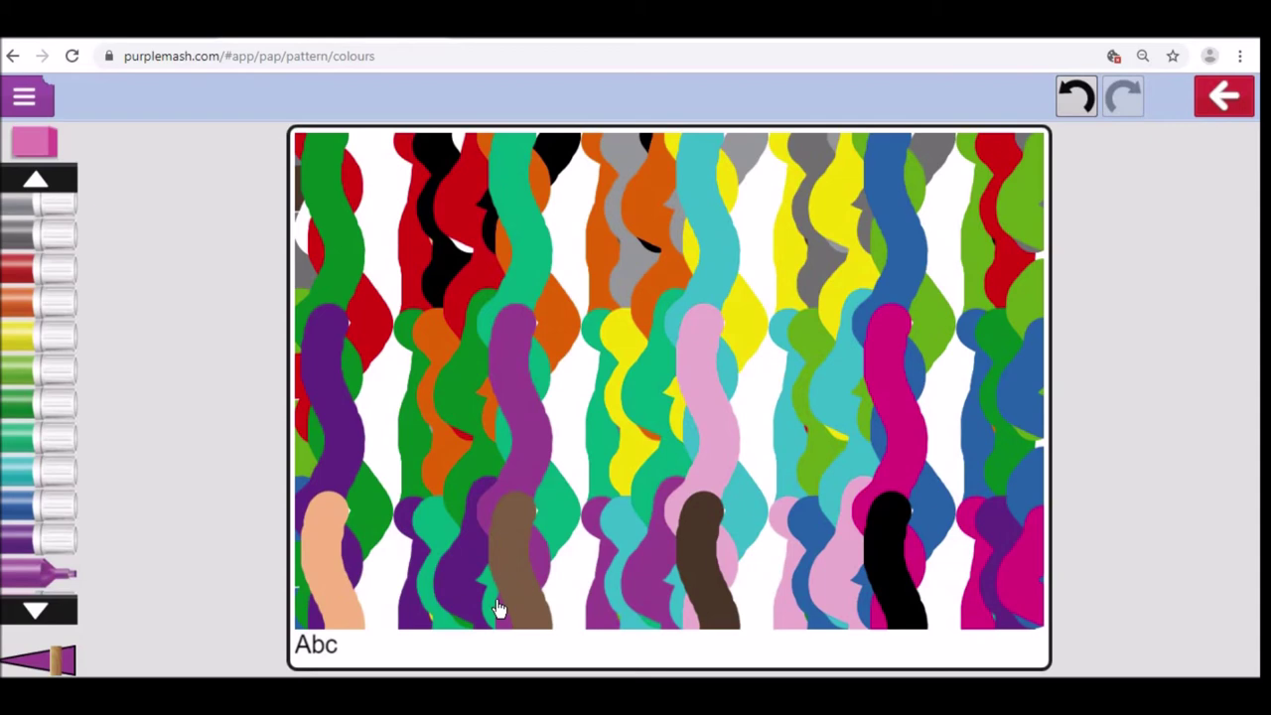
Step: Stamp repeating coloured dots, paint wavy multicoloured stripes upward, then add pink to the left scoop
click(558, 618)
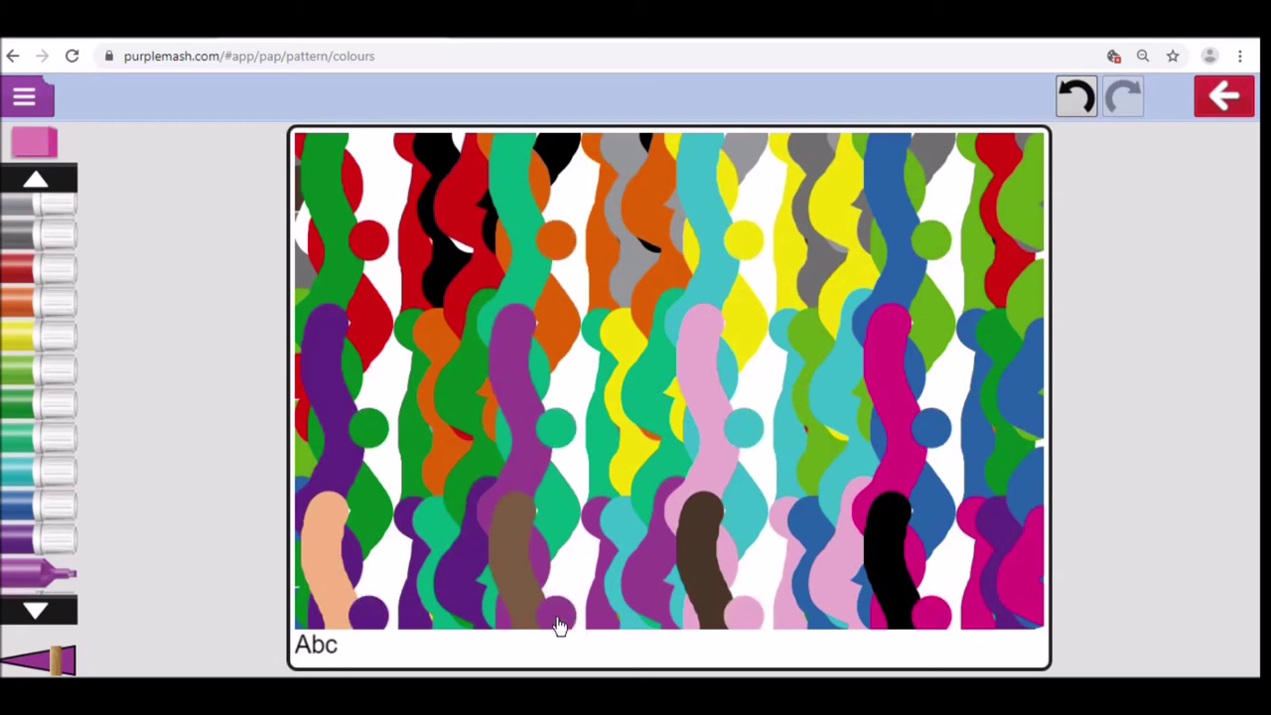
mouse_move(558, 624)
mouse_down()
mouse_move(567, 227)
mouse_move(588, 139)
mouse_up()
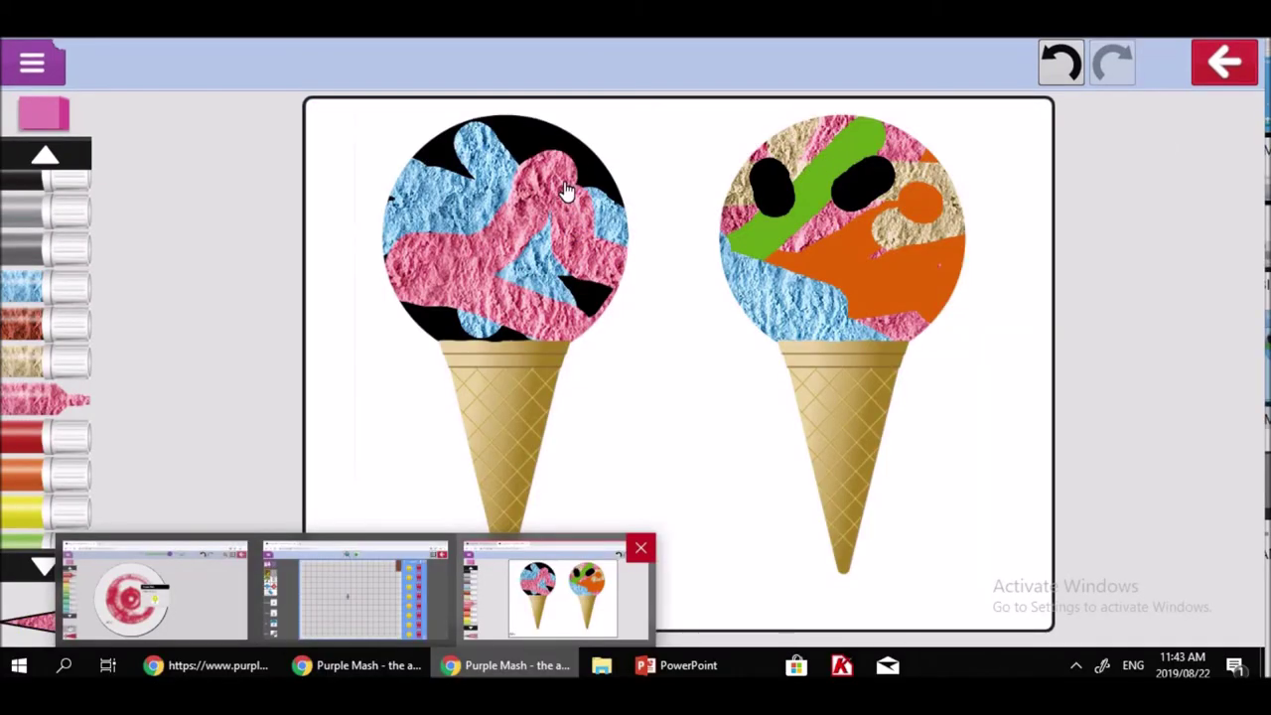
mouse_move(564, 190)
mouse_down()
mouse_move(417, 159)
mouse_move(372, 275)
mouse_move(477, 349)
mouse_move(556, 338)
mouse_move(590, 293)
mouse_move(599, 99)
mouse_move(512, 159)
mouse_move(434, 176)
mouse_move(409, 215)
mouse_move(432, 251)
mouse_move(498, 212)
mouse_move(486, 166)
mouse_move(446, 244)
mouse_move(477, 199)
mouse_move(472, 239)
mouse_move(553, 298)
mouse_move(554, 269)
mouse_up()
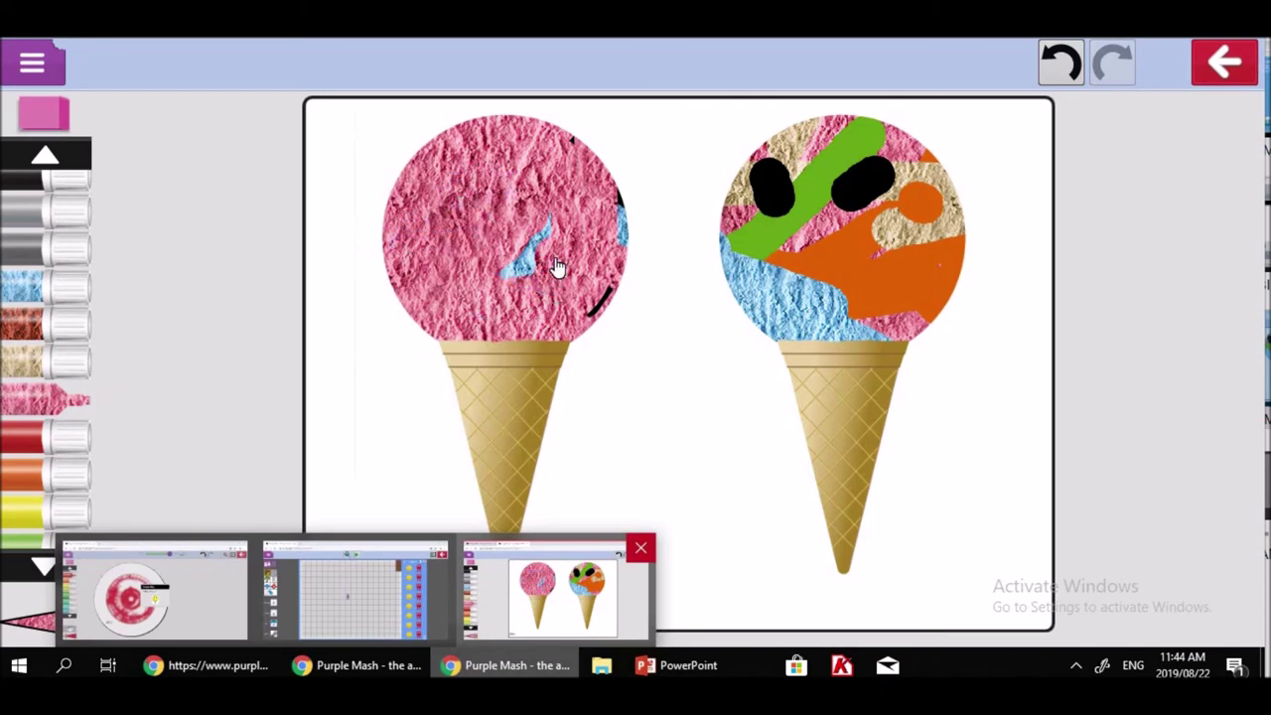
Step: Paint pink over the left scoop's blue triangle and cover the right scoop in blue texture
mouse_move(590, 208)
mouse_down()
mouse_move(544, 288)
mouse_move(553, 256)
mouse_move(619, 227)
mouse_up()
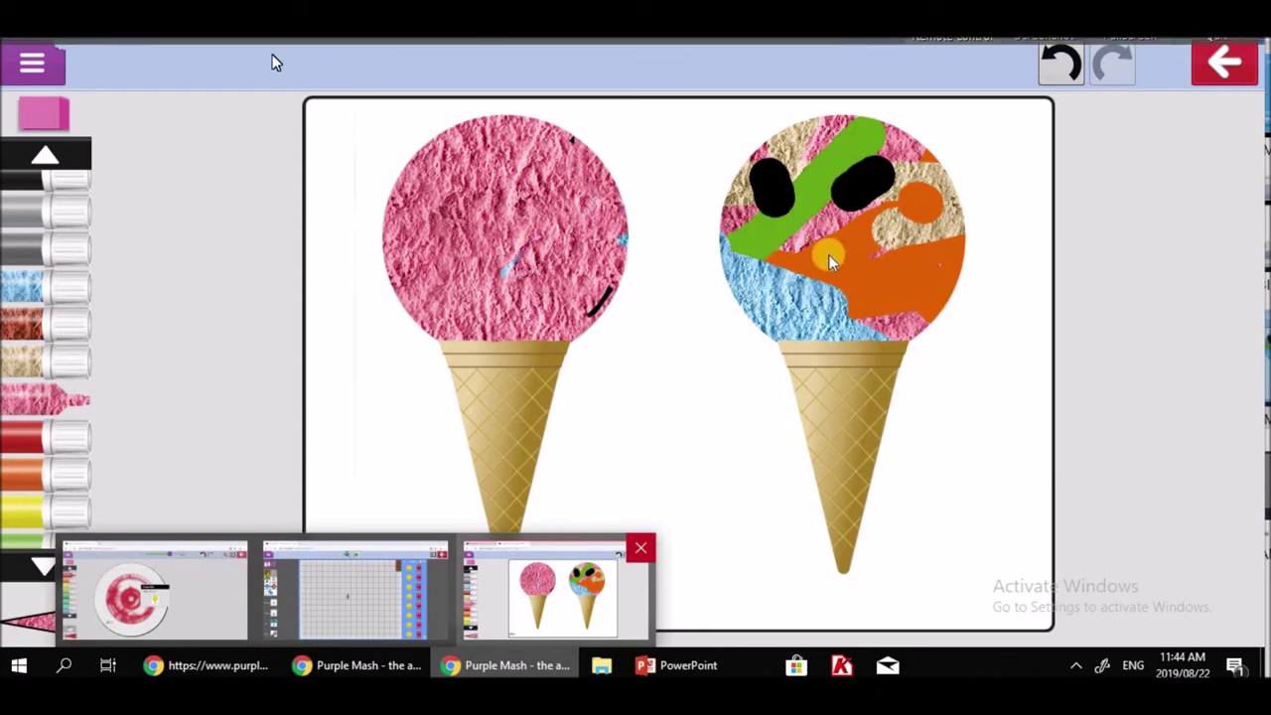
scroll(82, 301, up, 2)
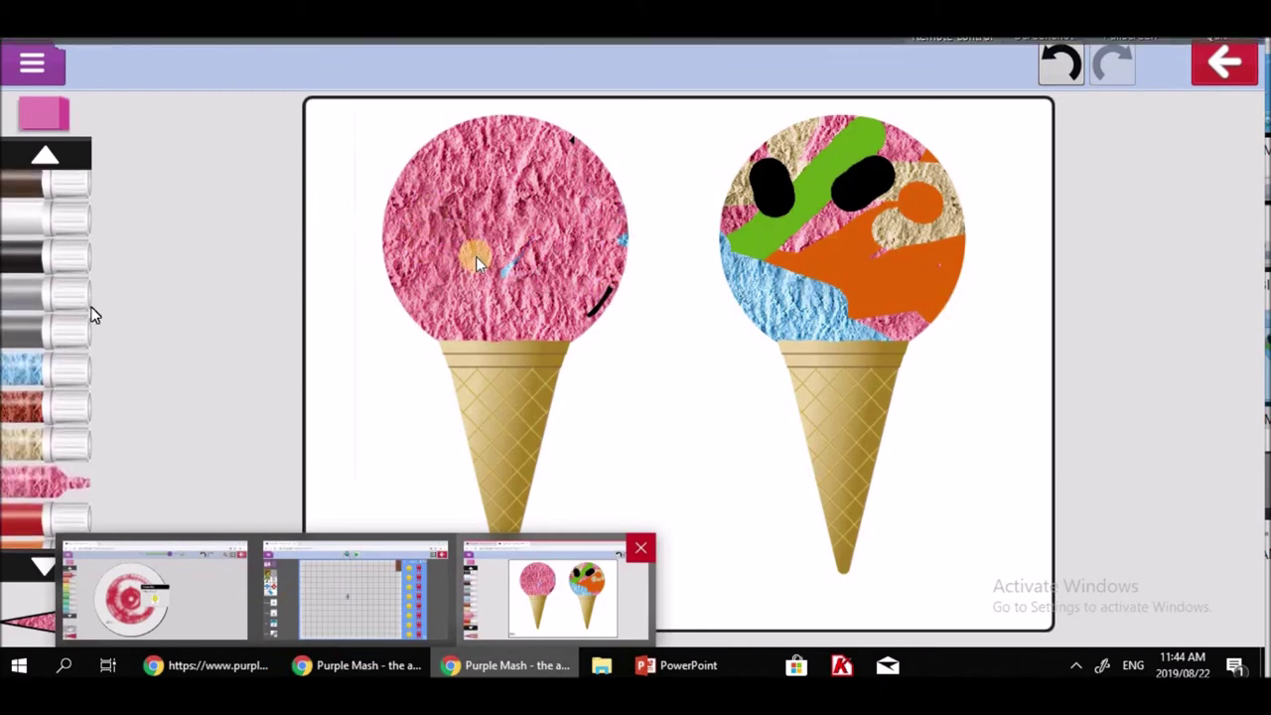
scroll(89, 298, down, 2)
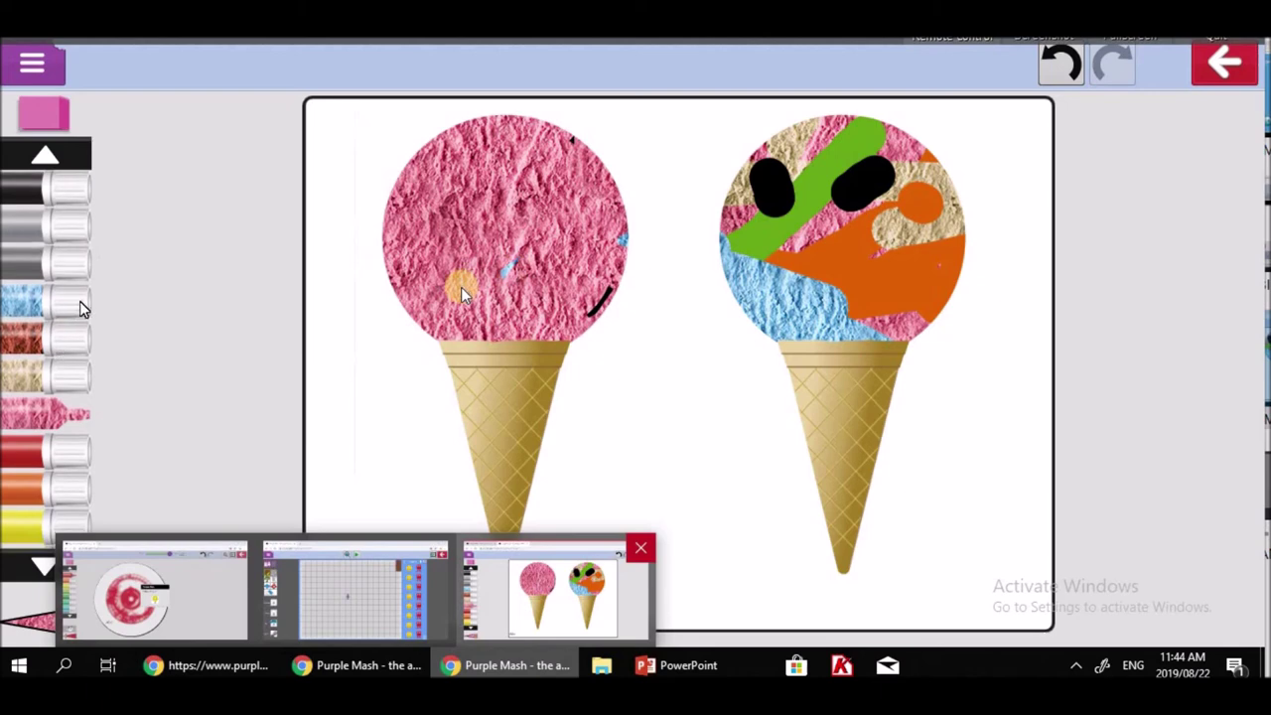
click(82, 303)
mouse_move(834, 298)
mouse_down()
mouse_move(899, 233)
mouse_move(692, 326)
mouse_move(905, 260)
mouse_move(914, 326)
mouse_move(950, 298)
mouse_move(823, 220)
mouse_up()
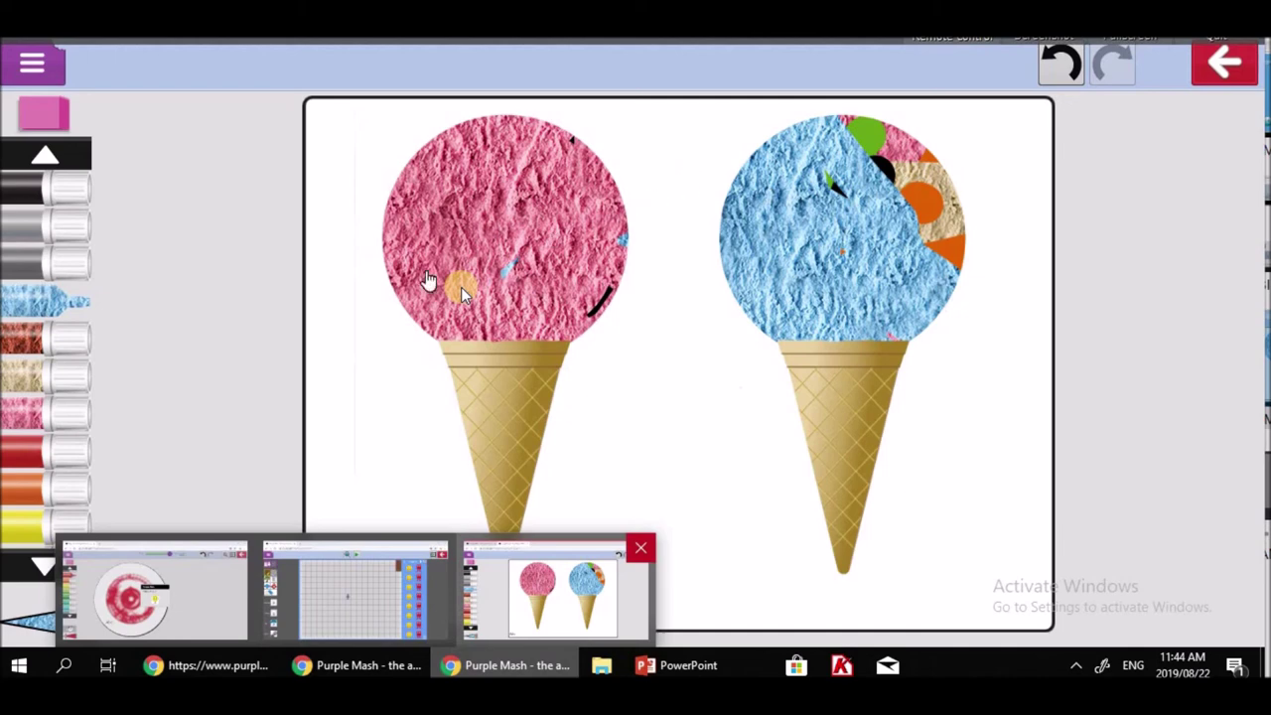
scroll(72, 413, down, 1)
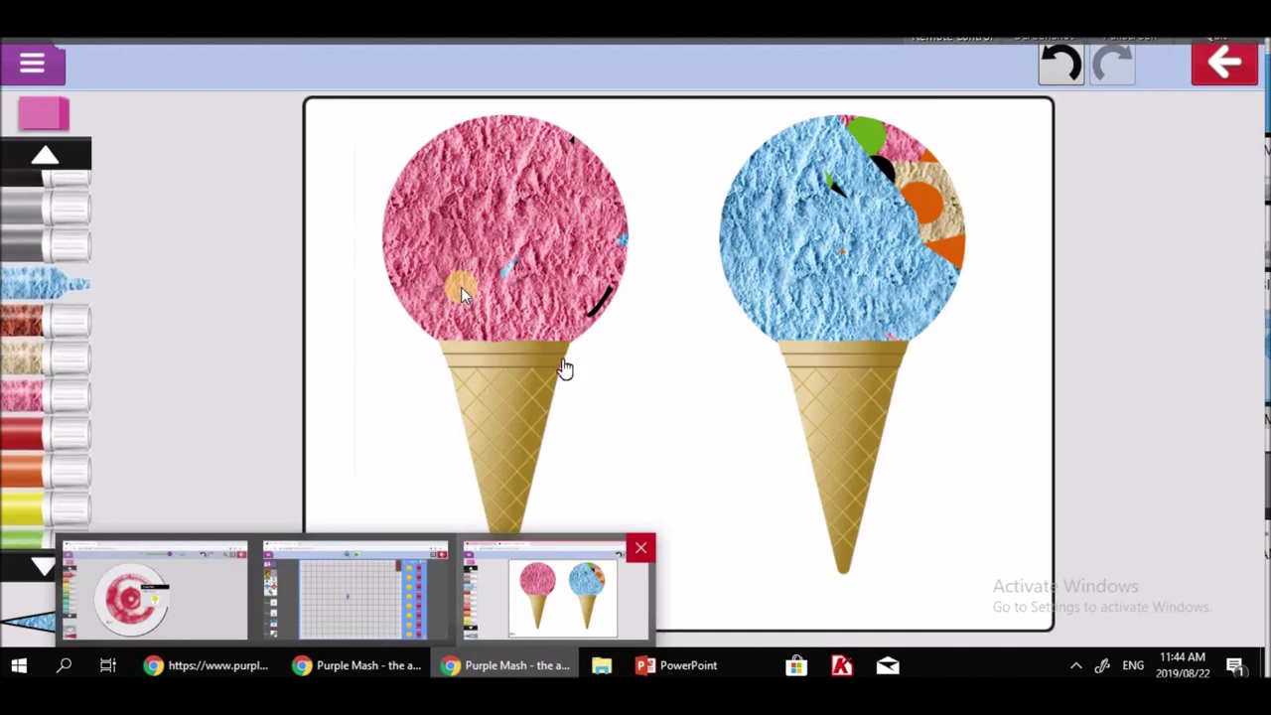
Step: Paint a wide orange horizontal band across the middle and a mirrored light-green loop from the centre
drag(518, 211, 619, 320)
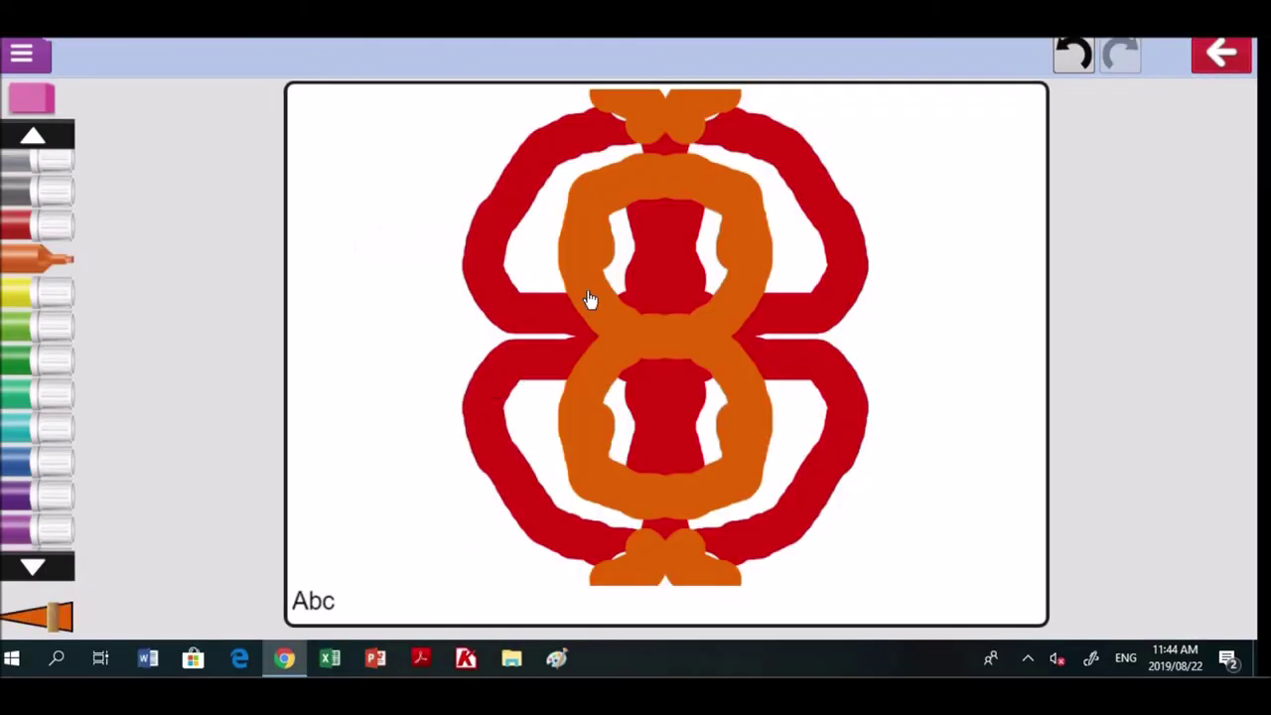
mouse_move(608, 347)
mouse_down()
mouse_move(582, 335)
mouse_move(508, 337)
mouse_move(292, 361)
mouse_up()
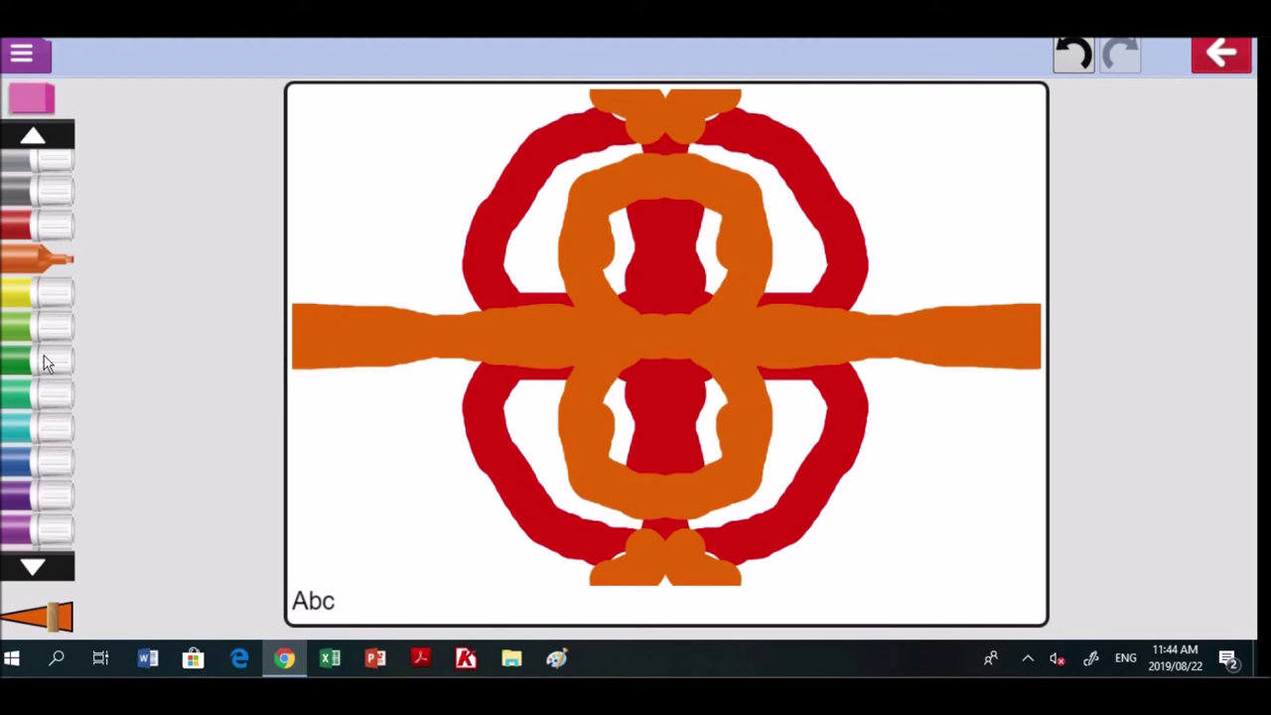
click(58, 329)
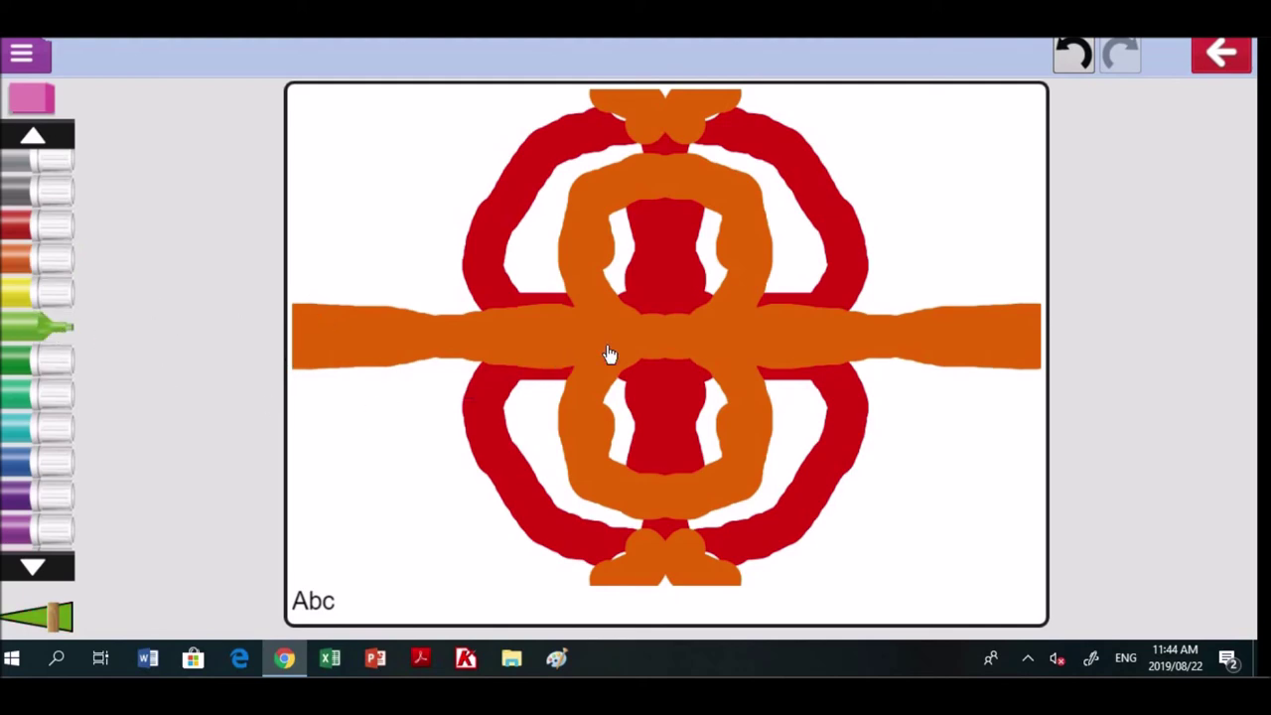
click(661, 343)
mouse_move(660, 345)
mouse_down()
mouse_move(610, 327)
mouse_move(580, 288)
mouse_move(565, 250)
mouse_move(570, 199)
mouse_move(688, 180)
mouse_up()
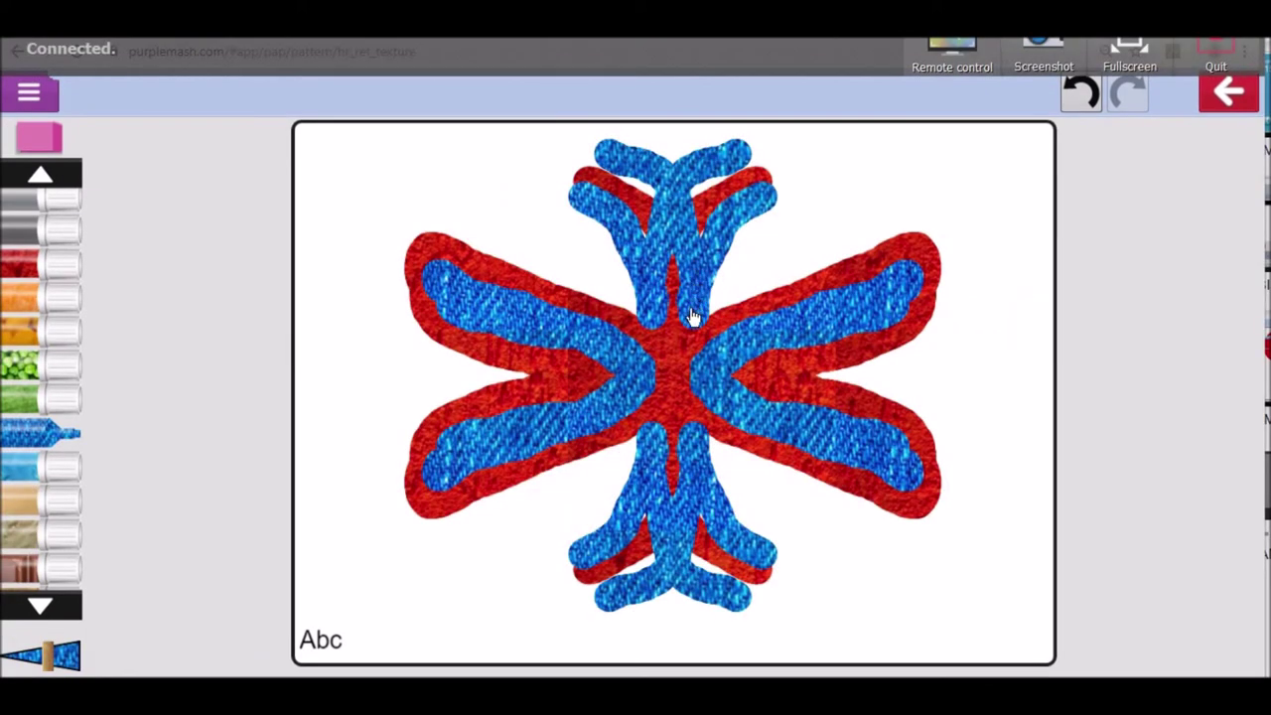
Step: Paint blue denim down the central axis and fill both side notches with green pea texture
mouse_move(693, 316)
mouse_down()
mouse_move(681, 389)
mouse_move(660, 347)
mouse_up()
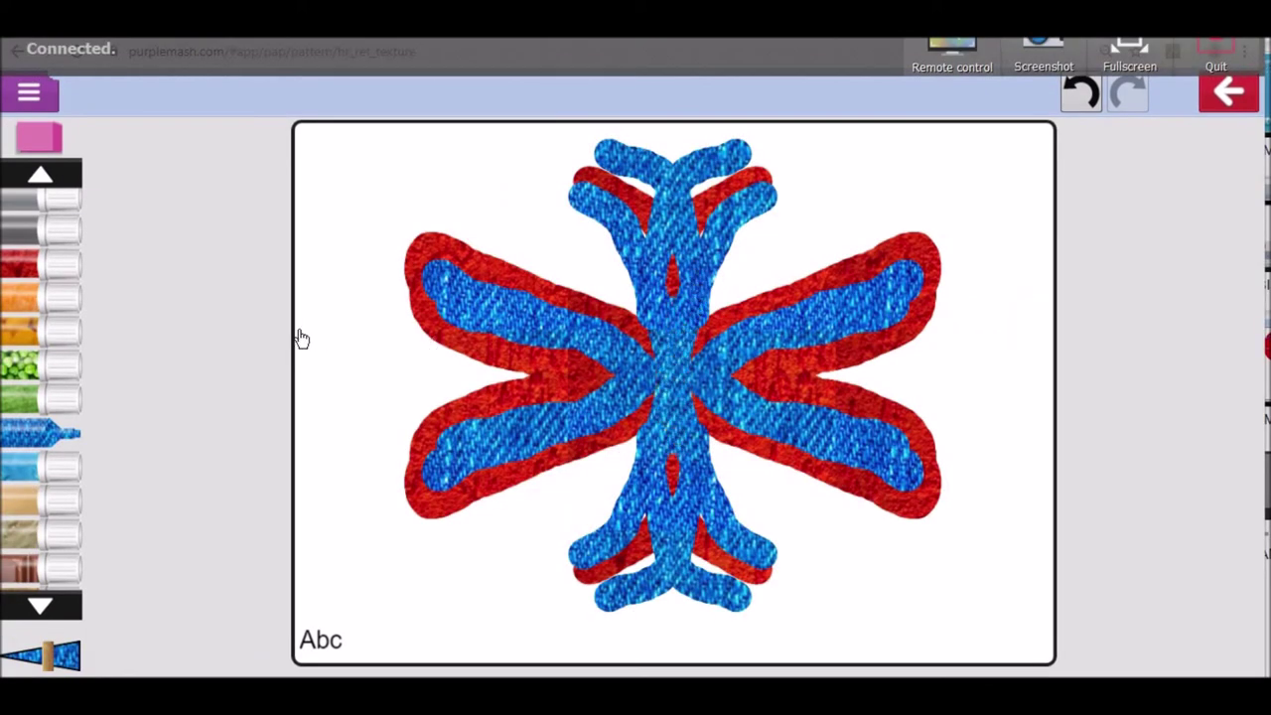
click(59, 369)
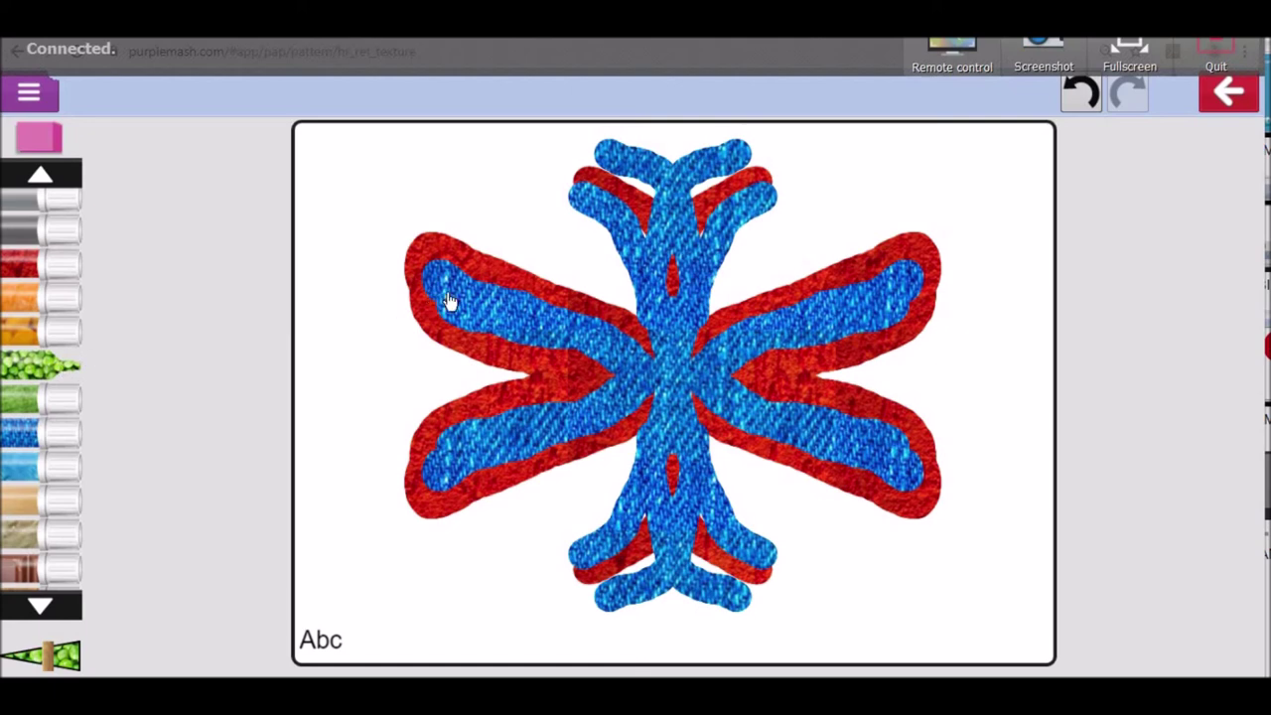
mouse_move(416, 345)
mouse_down()
mouse_move(509, 375)
mouse_move(532, 338)
mouse_up()
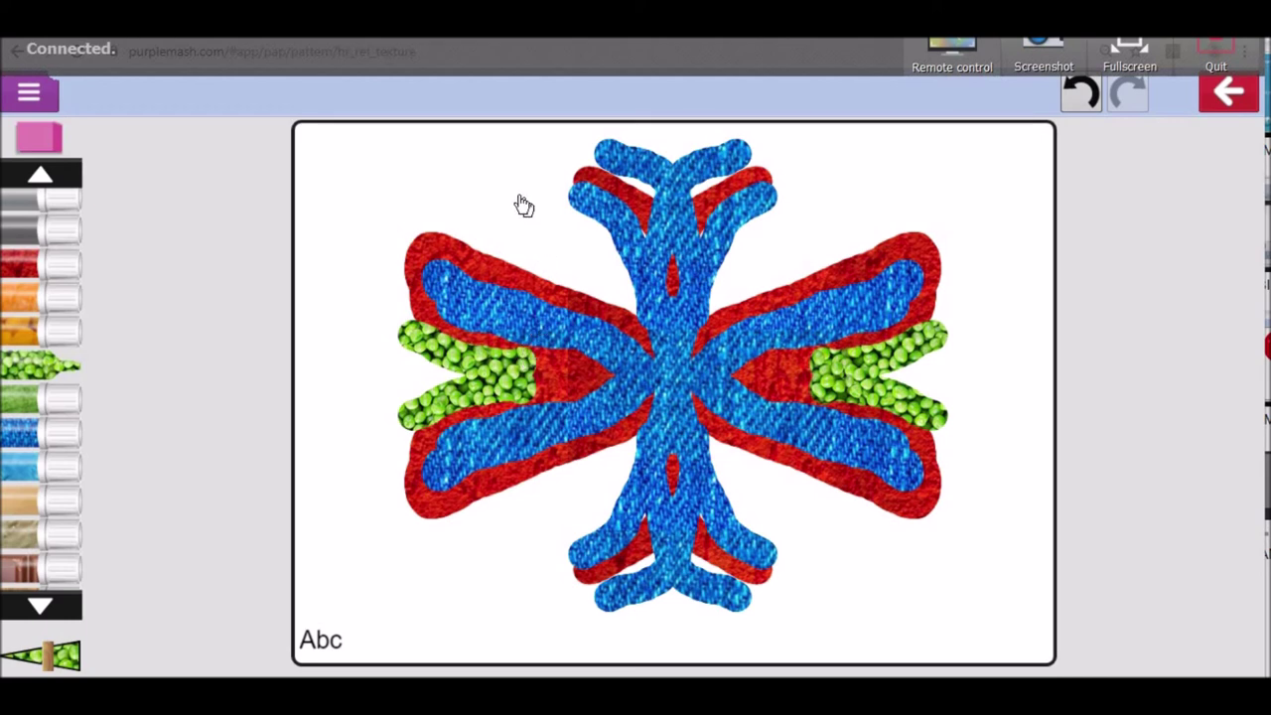
click(71, 265)
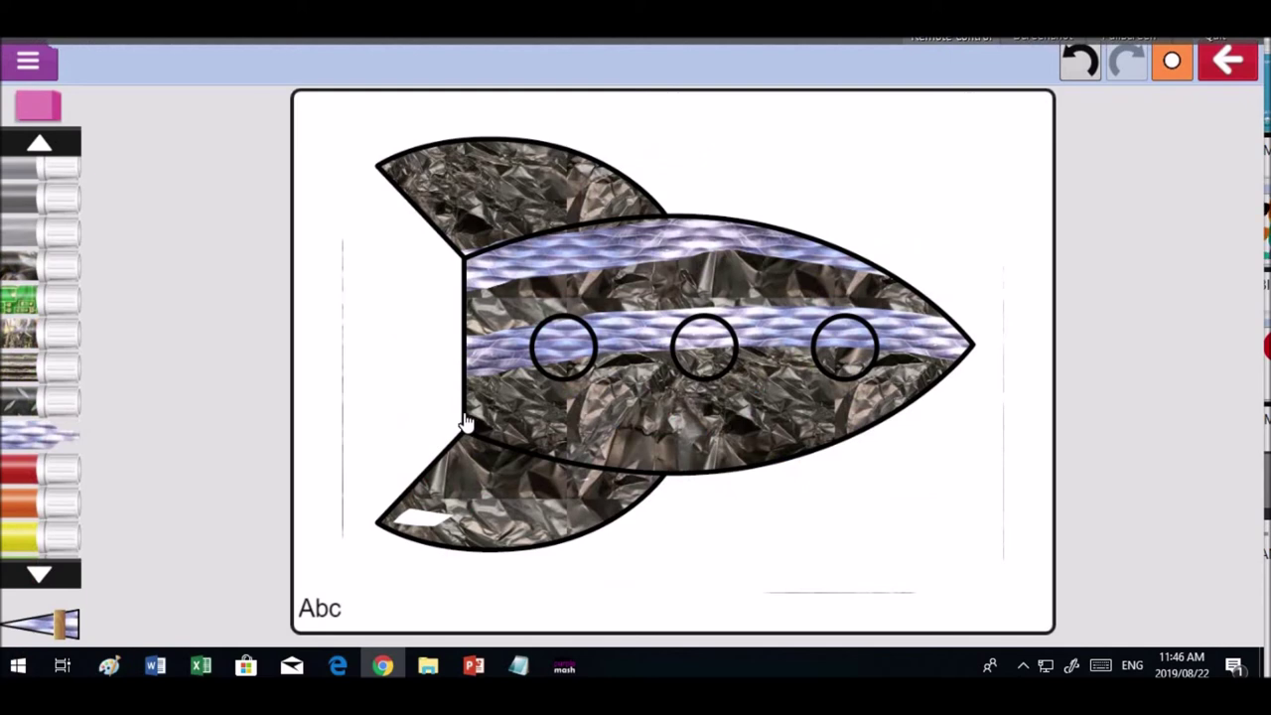
mouse_move(466, 417)
mouse_down()
mouse_move(528, 447)
mouse_move(635, 447)
mouse_move(701, 465)
mouse_move(774, 454)
mouse_move(943, 391)
mouse_move(956, 363)
mouse_up()
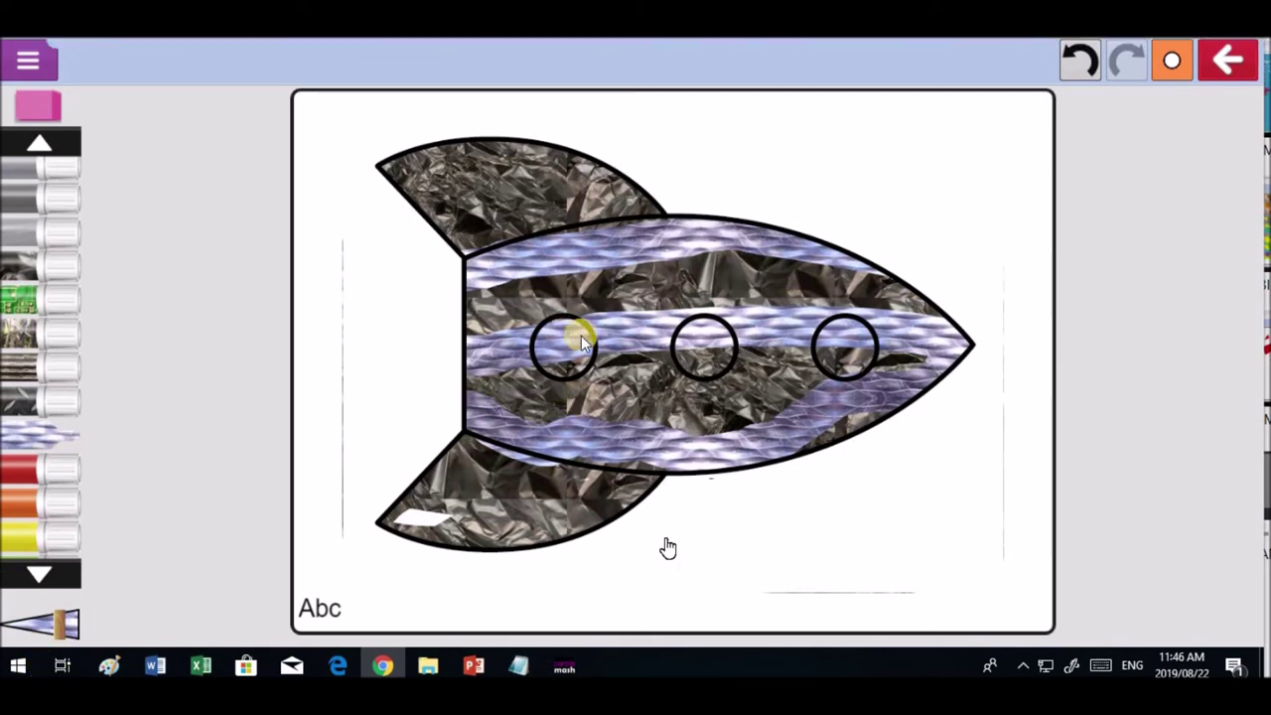
Step: Cover the rocket's lower fin in green circuit-board texture, then paint a patch on the upper fin
click(35, 311)
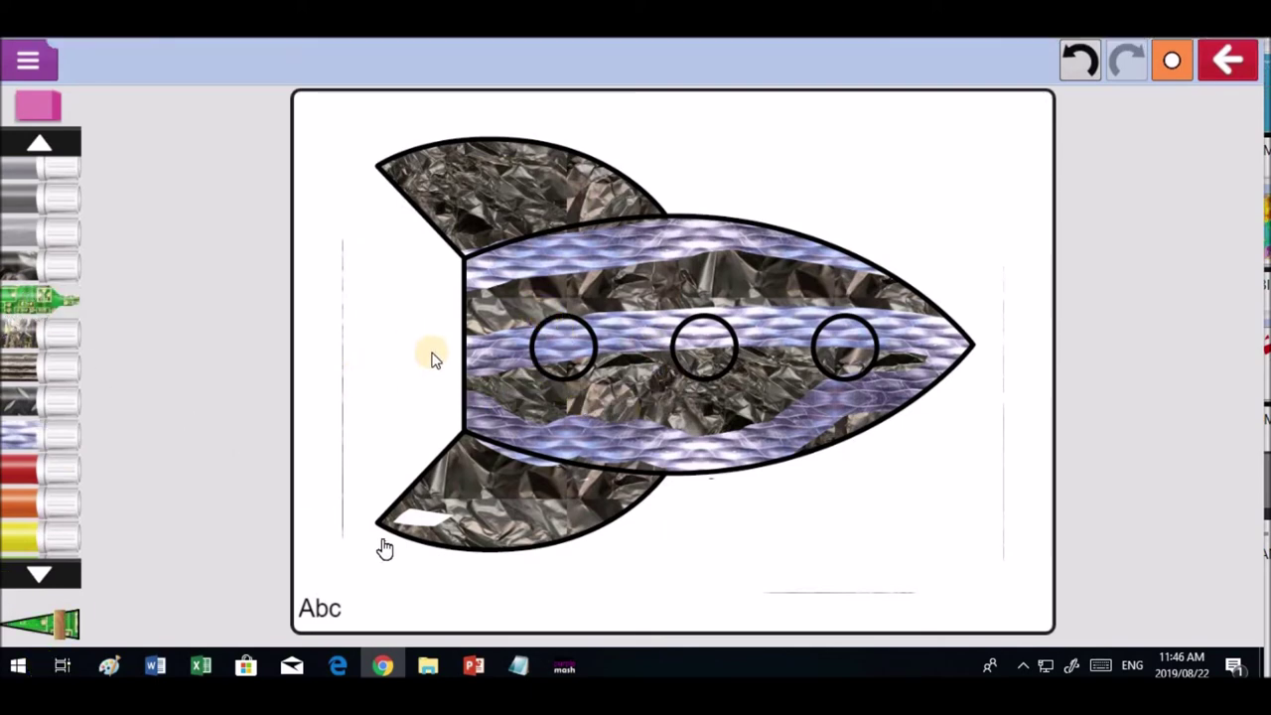
mouse_move(380, 524)
mouse_down()
mouse_move(497, 548)
mouse_move(557, 521)
mouse_move(578, 535)
mouse_move(636, 501)
mouse_move(592, 473)
mouse_move(558, 484)
mouse_move(479, 475)
mouse_move(447, 487)
mouse_move(427, 517)
mouse_move(482, 509)
mouse_up()
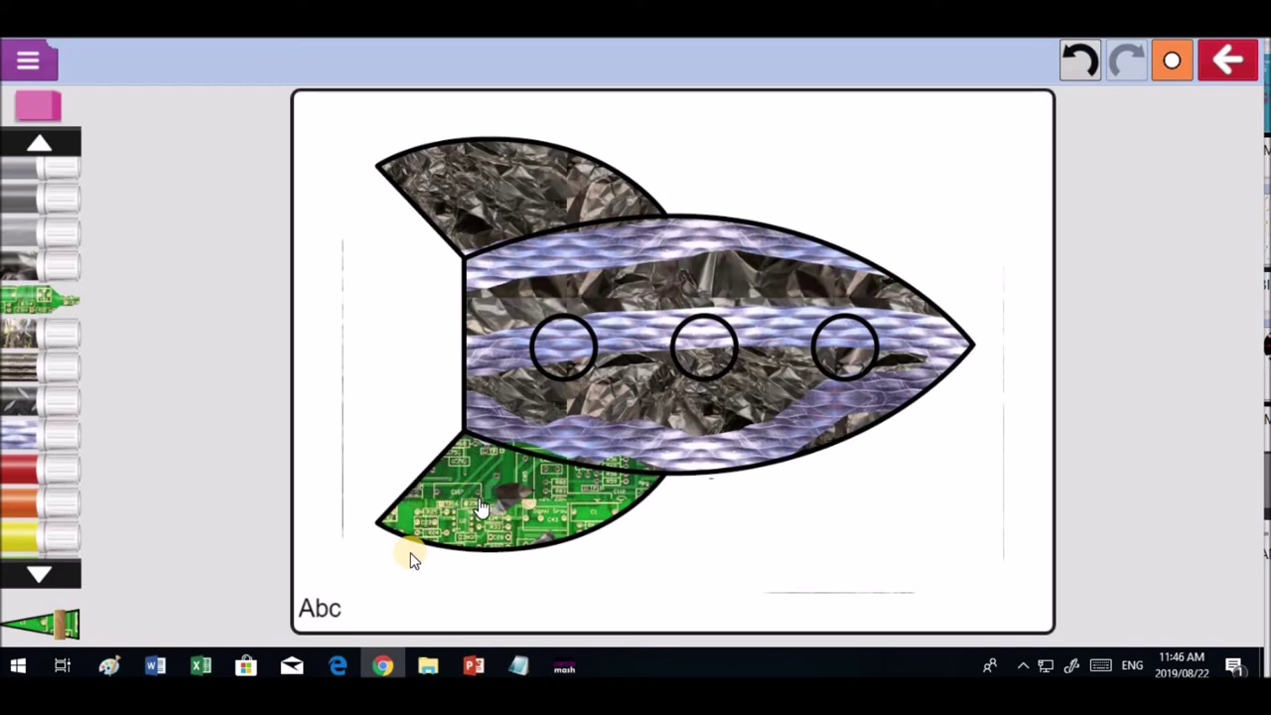
mouse_move(413, 559)
mouse_down()
mouse_move(513, 508)
mouse_move(554, 539)
mouse_up()
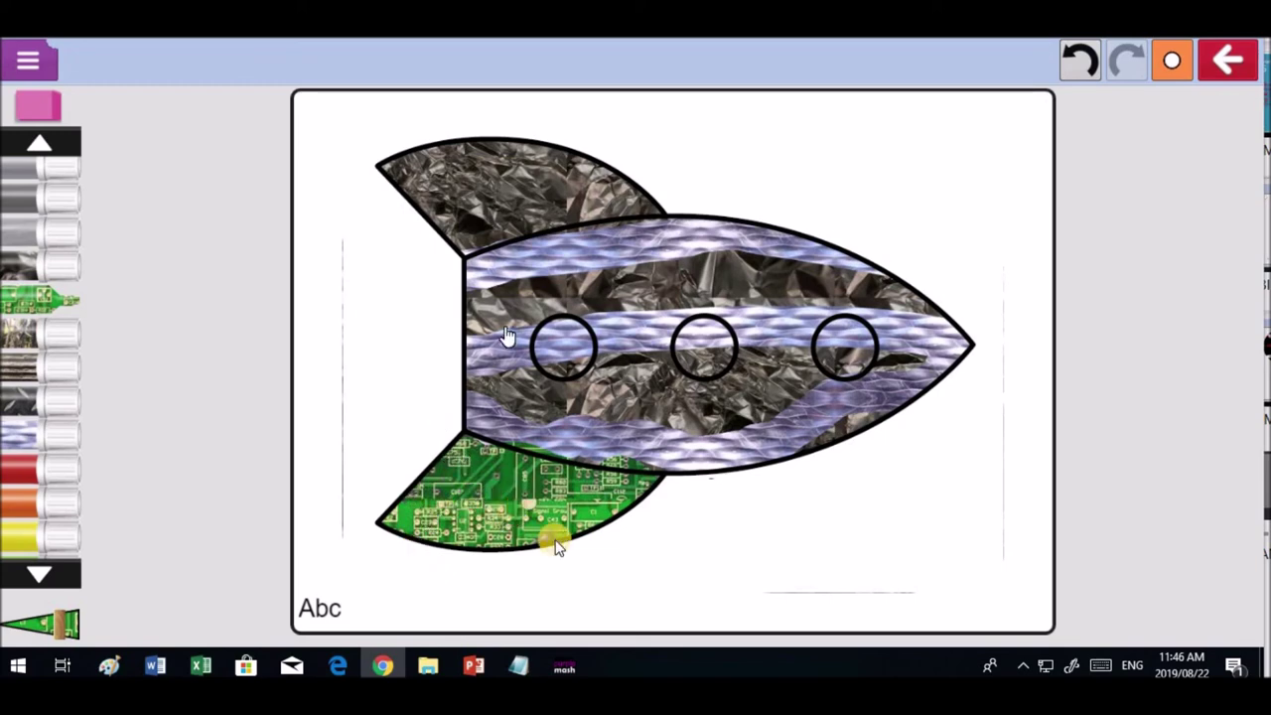
drag(482, 207, 570, 189)
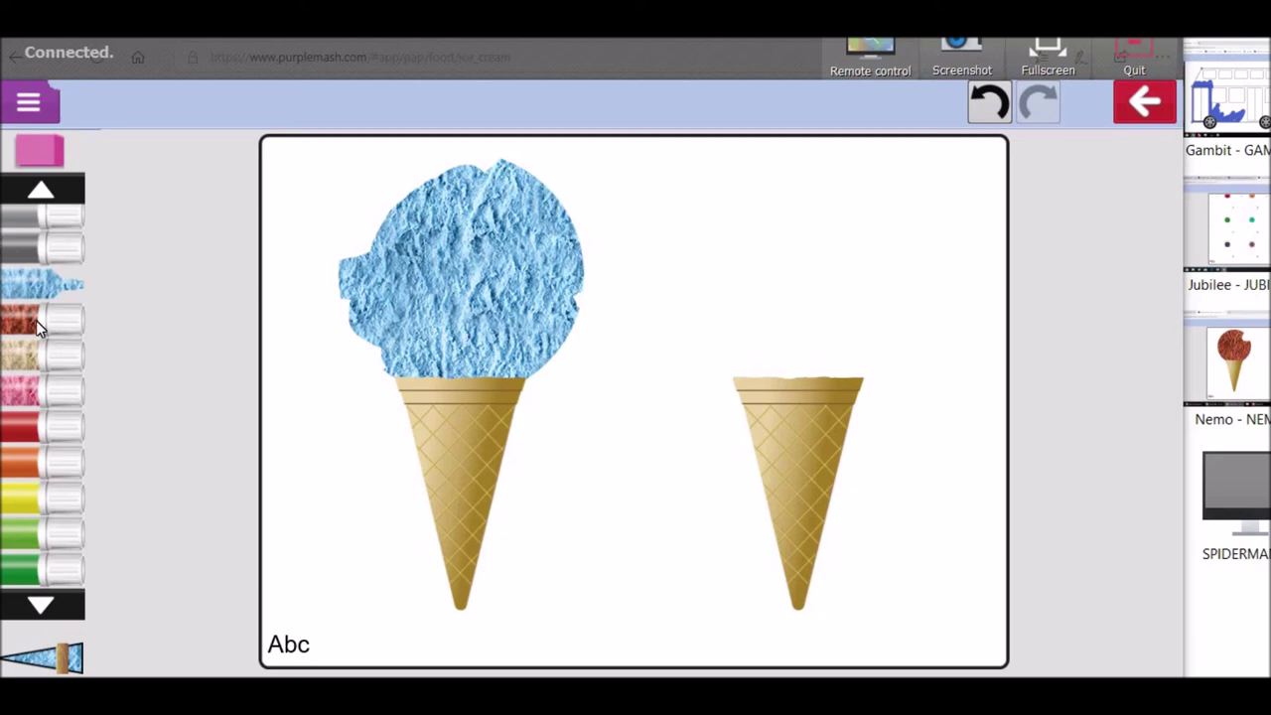
Step: Paint a tall brown textured scoop on the right cone and top it with pink texture
click(68, 319)
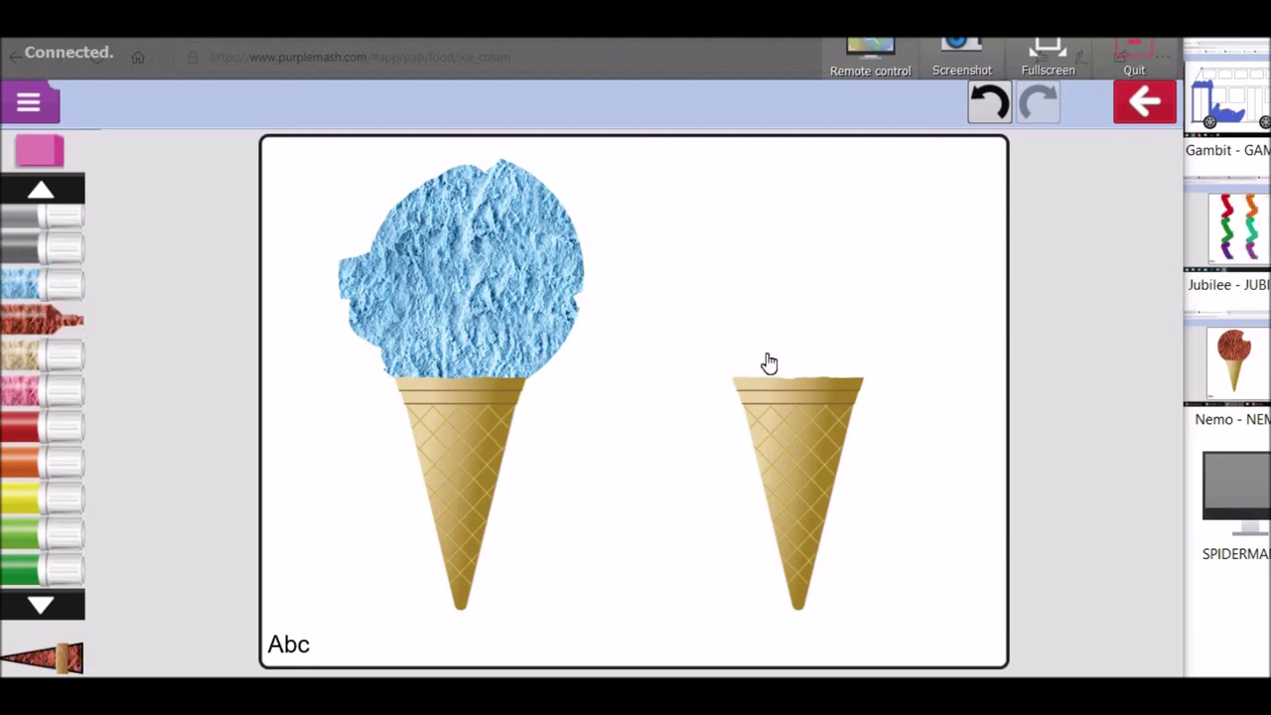
mouse_move(789, 361)
mouse_down()
mouse_move(783, 394)
mouse_move(806, 365)
mouse_move(834, 388)
mouse_move(860, 343)
mouse_move(670, 377)
mouse_up()
mouse_move(803, 298)
mouse_down()
mouse_move(818, 295)
mouse_move(735, 318)
mouse_up()
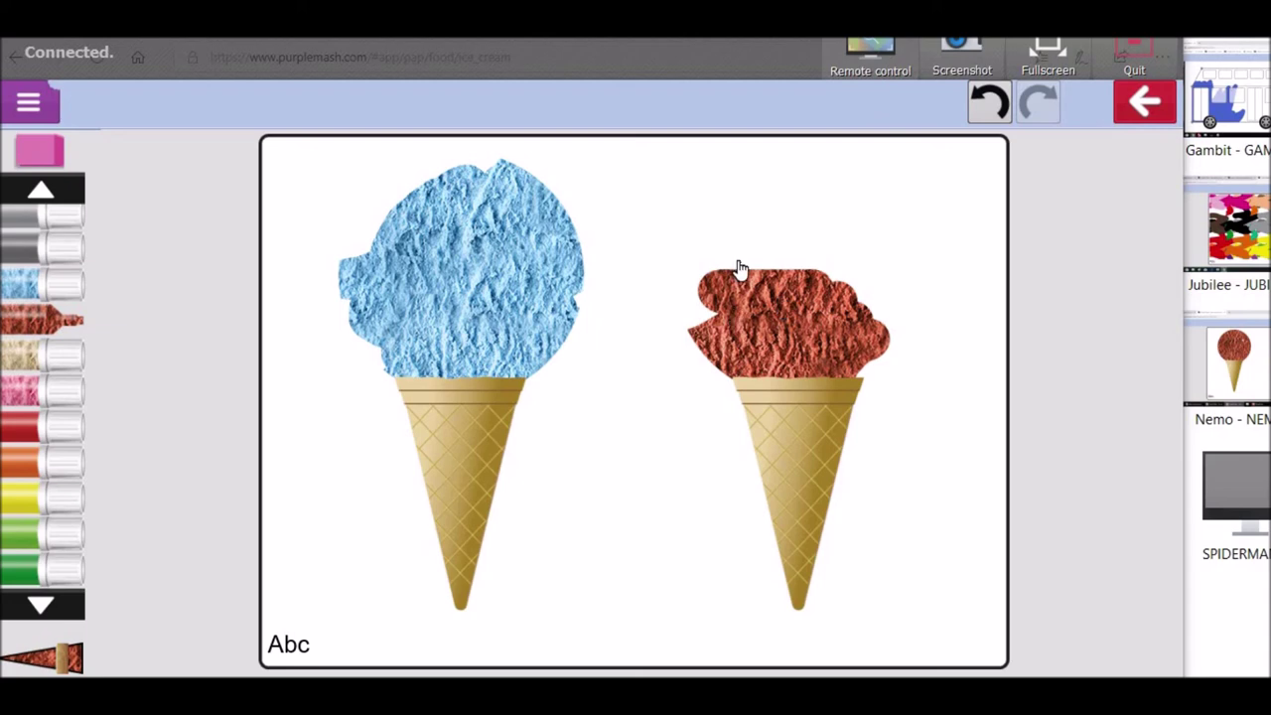
mouse_move(870, 306)
mouse_down()
mouse_move(878, 318)
mouse_move(761, 347)
mouse_move(711, 308)
mouse_move(783, 283)
mouse_up()
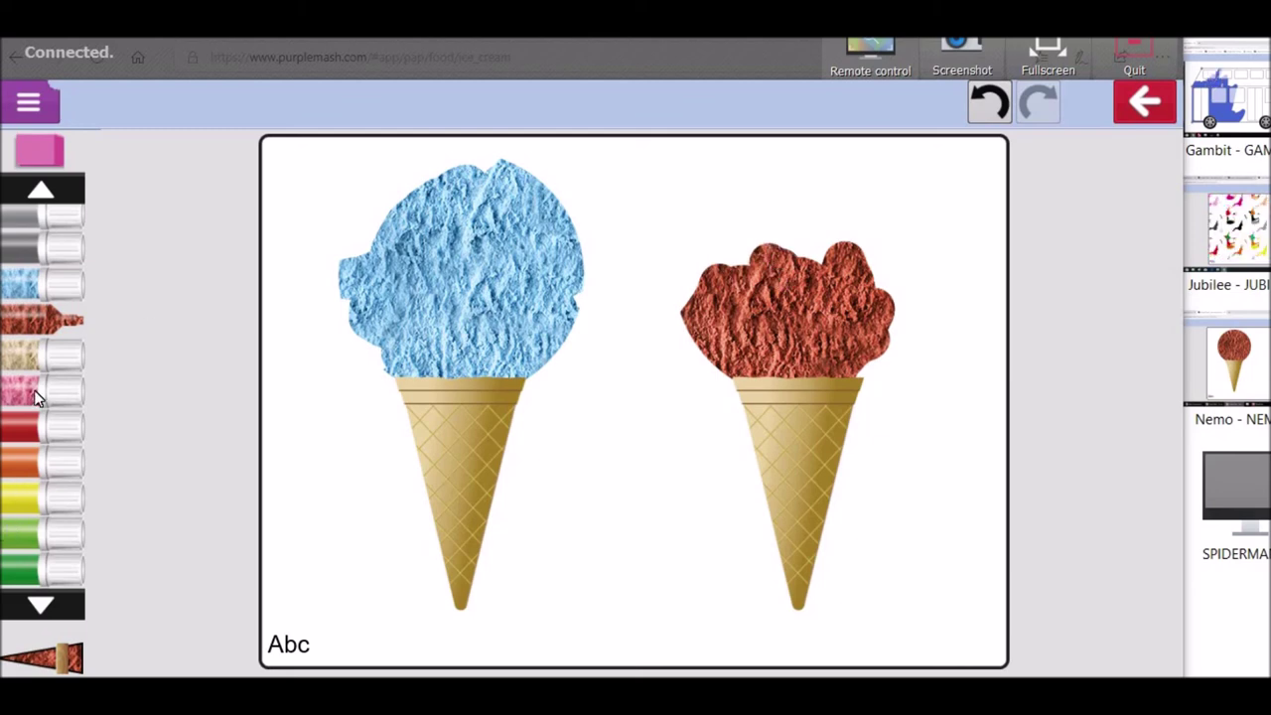
click(34, 395)
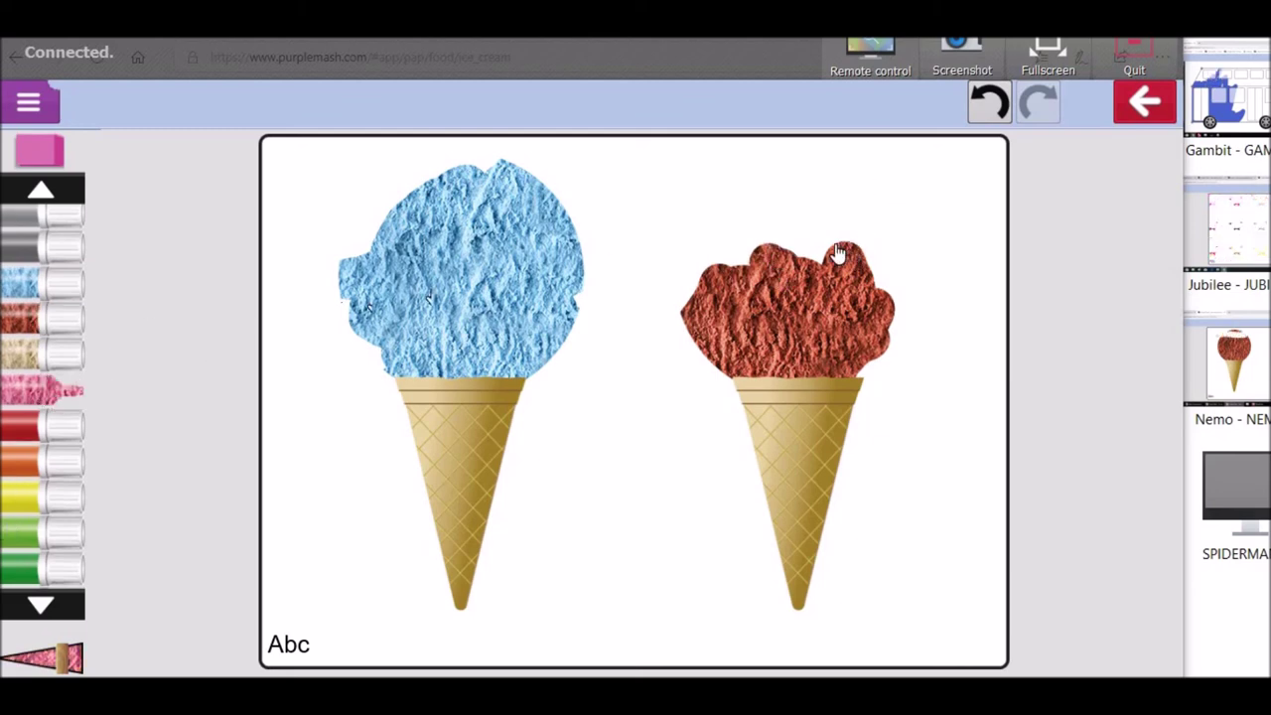
mouse_move(838, 254)
mouse_down()
mouse_move(726, 255)
mouse_move(852, 249)
mouse_move(877, 267)
mouse_move(868, 235)
mouse_move(790, 214)
mouse_move(701, 244)
mouse_move(840, 220)
mouse_up()
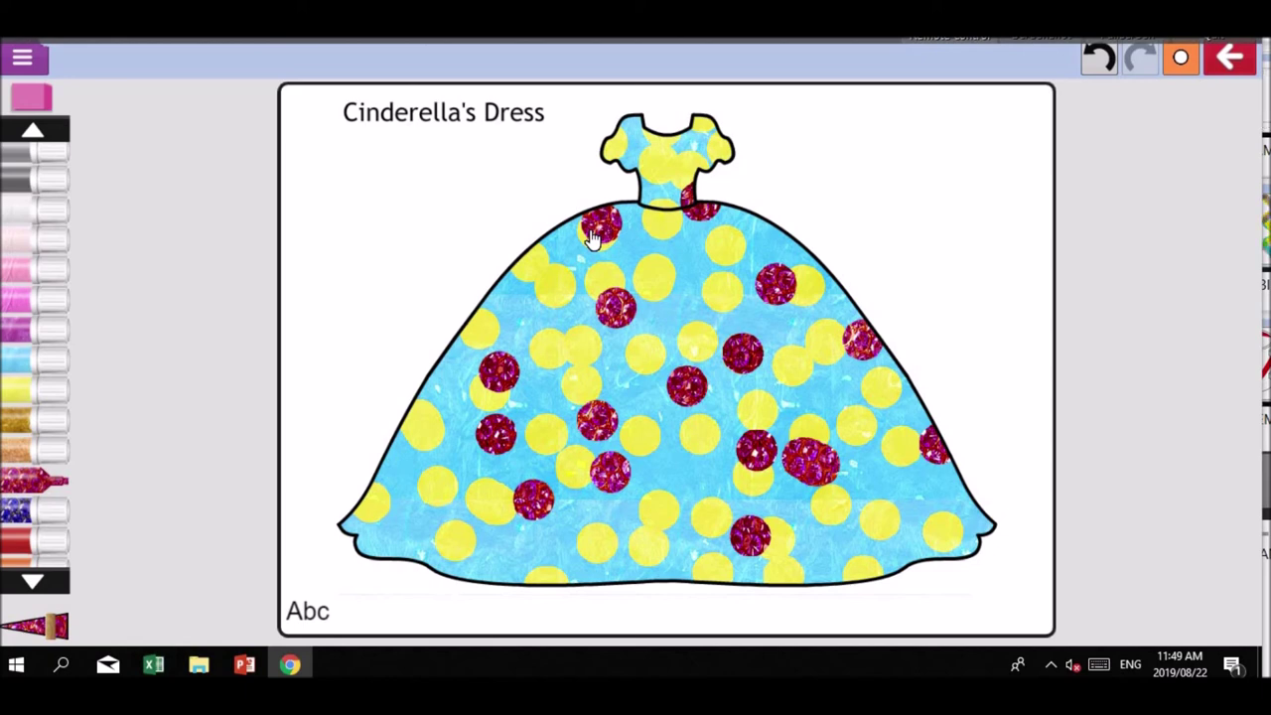
Step: Stamp six dark-blue glitter dots across Cinderella's dress and paint light-blue texture over the top-centre yellow
click(14, 514)
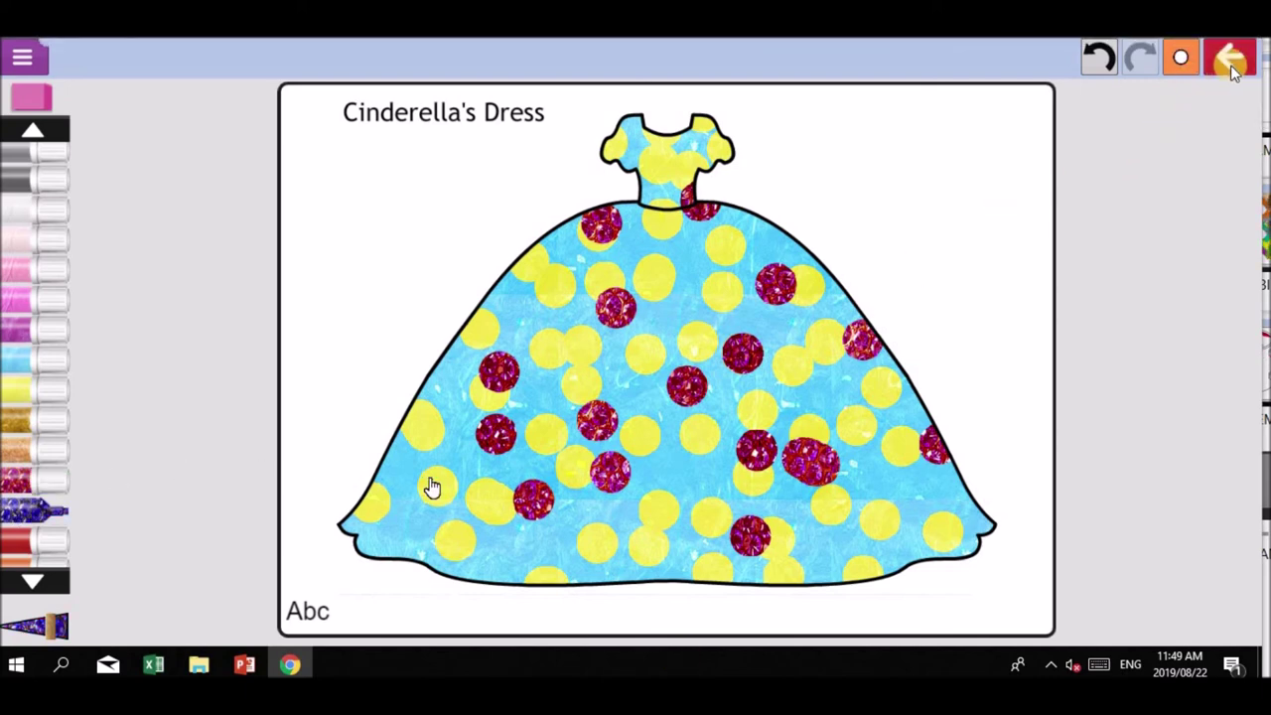
click(429, 481)
click(538, 375)
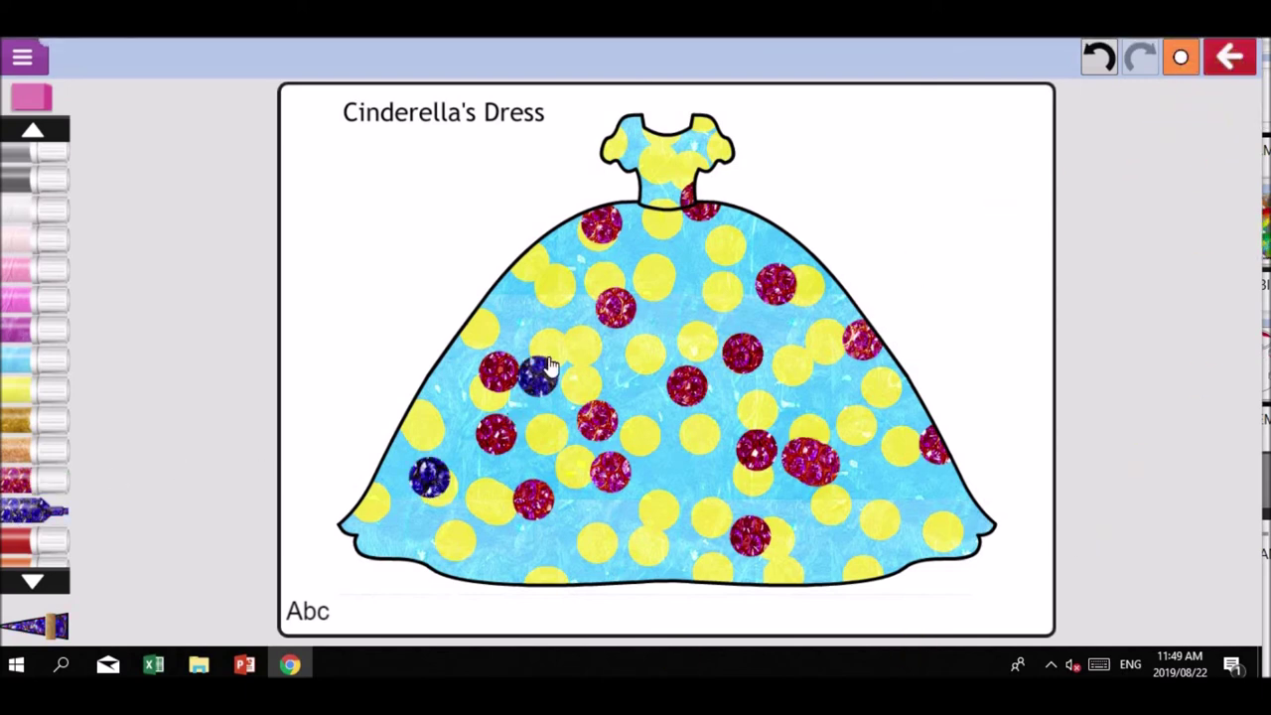
click(556, 287)
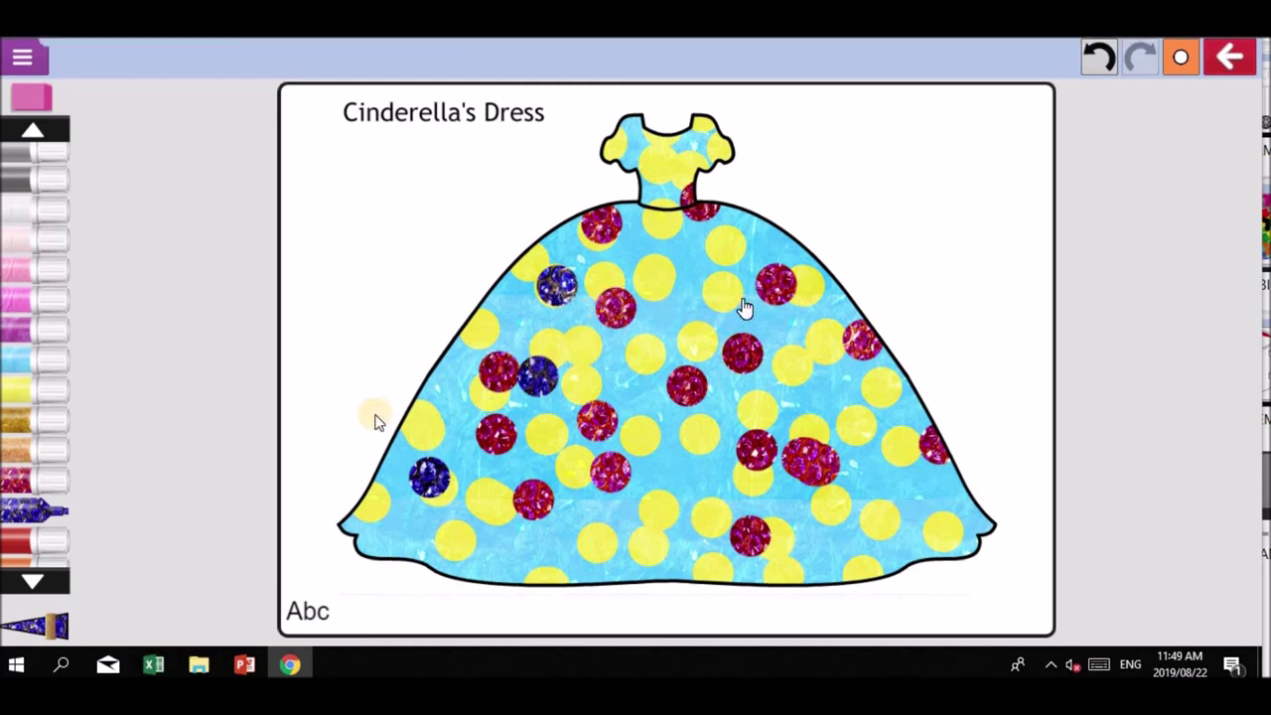
click(710, 298)
click(814, 367)
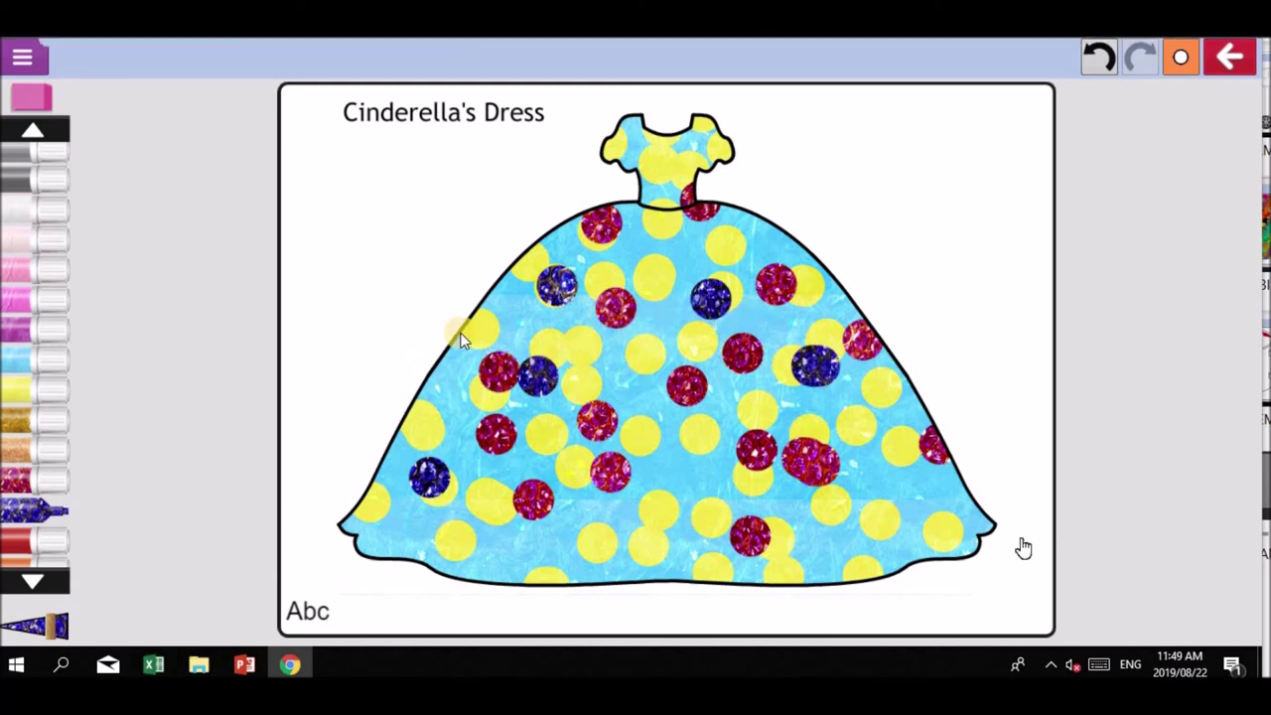
click(804, 524)
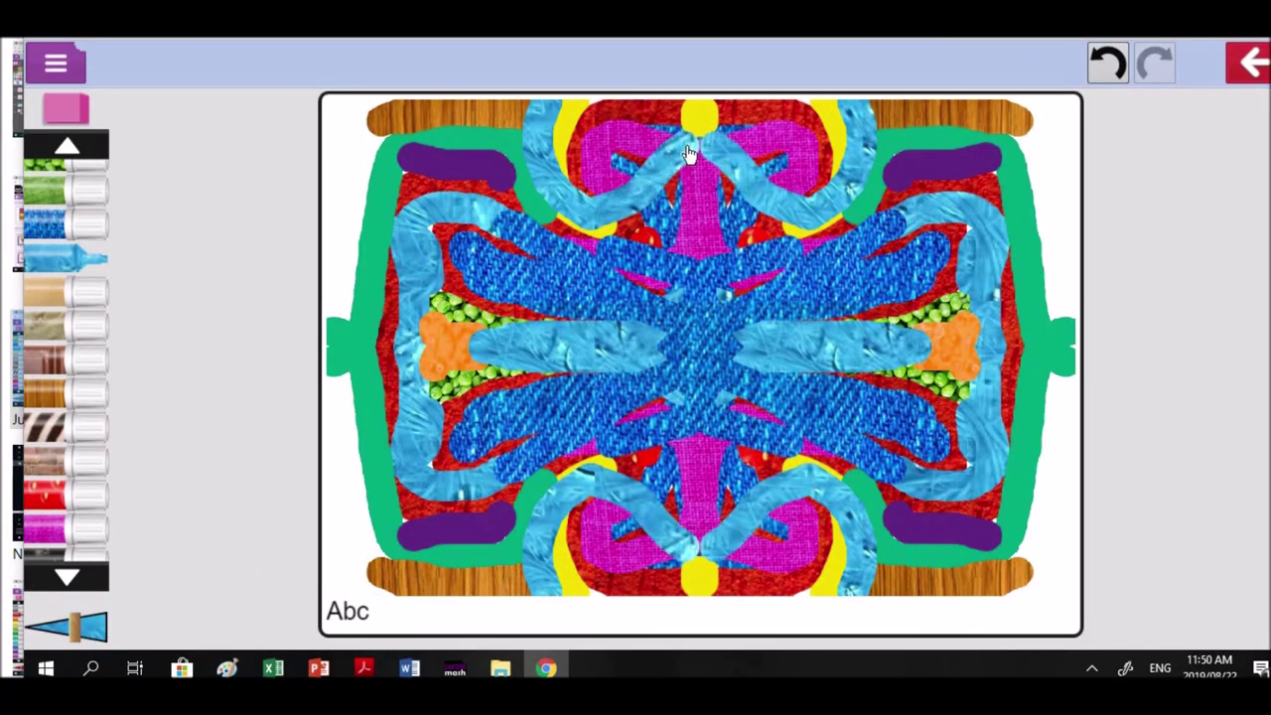
mouse_move(688, 152)
mouse_down()
mouse_move(712, 132)
mouse_move(815, 106)
mouse_up()
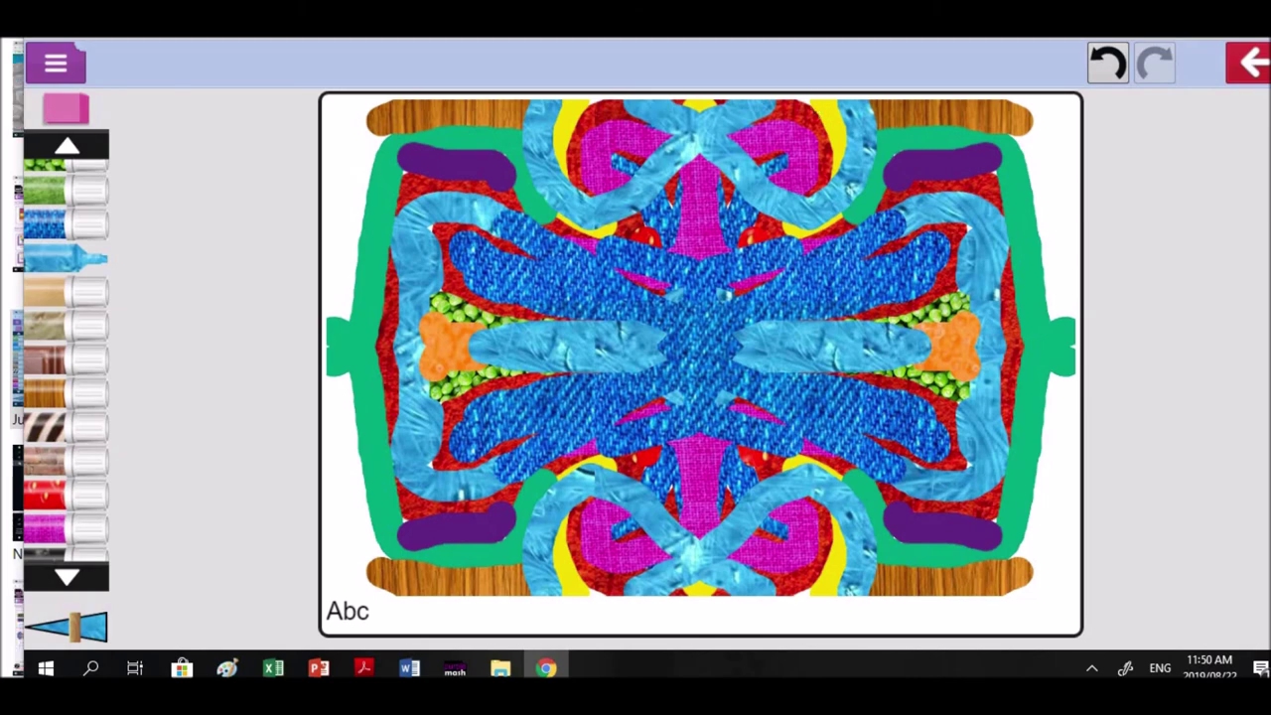
Step: Leave the symmetry pattern with Save & exit, choosing My Work as the save location
click(1253, 62)
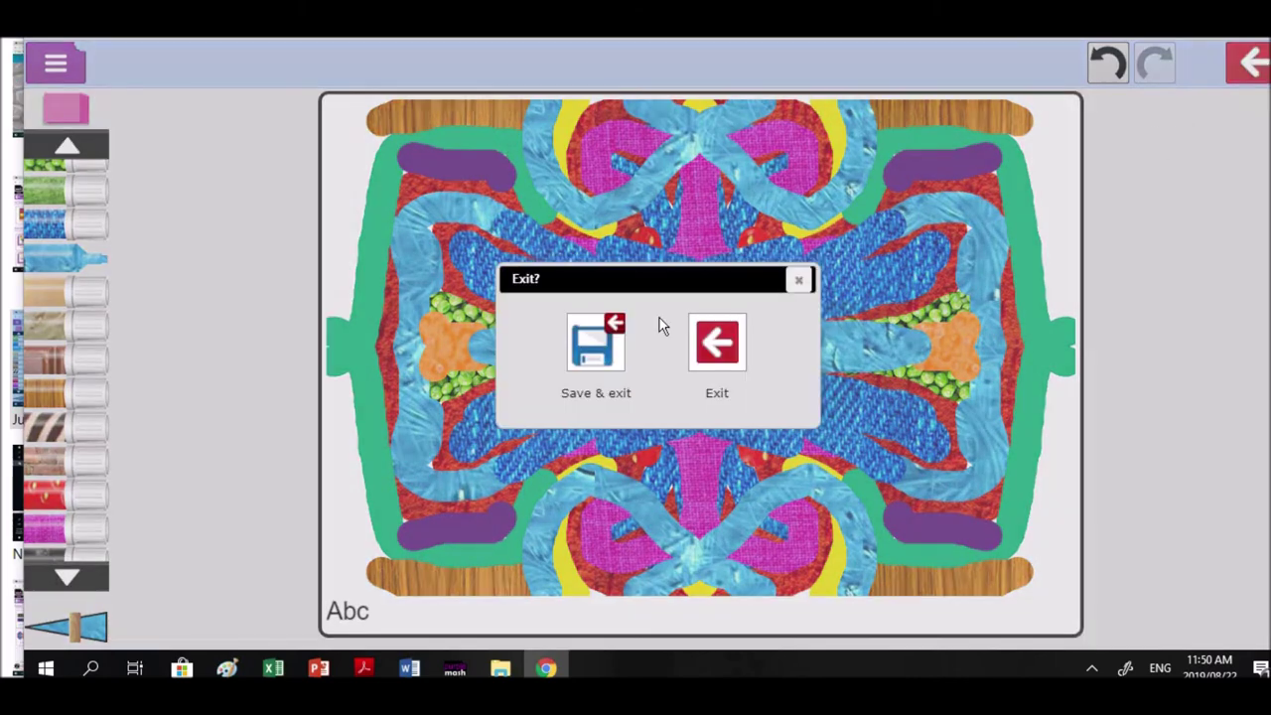
click(593, 346)
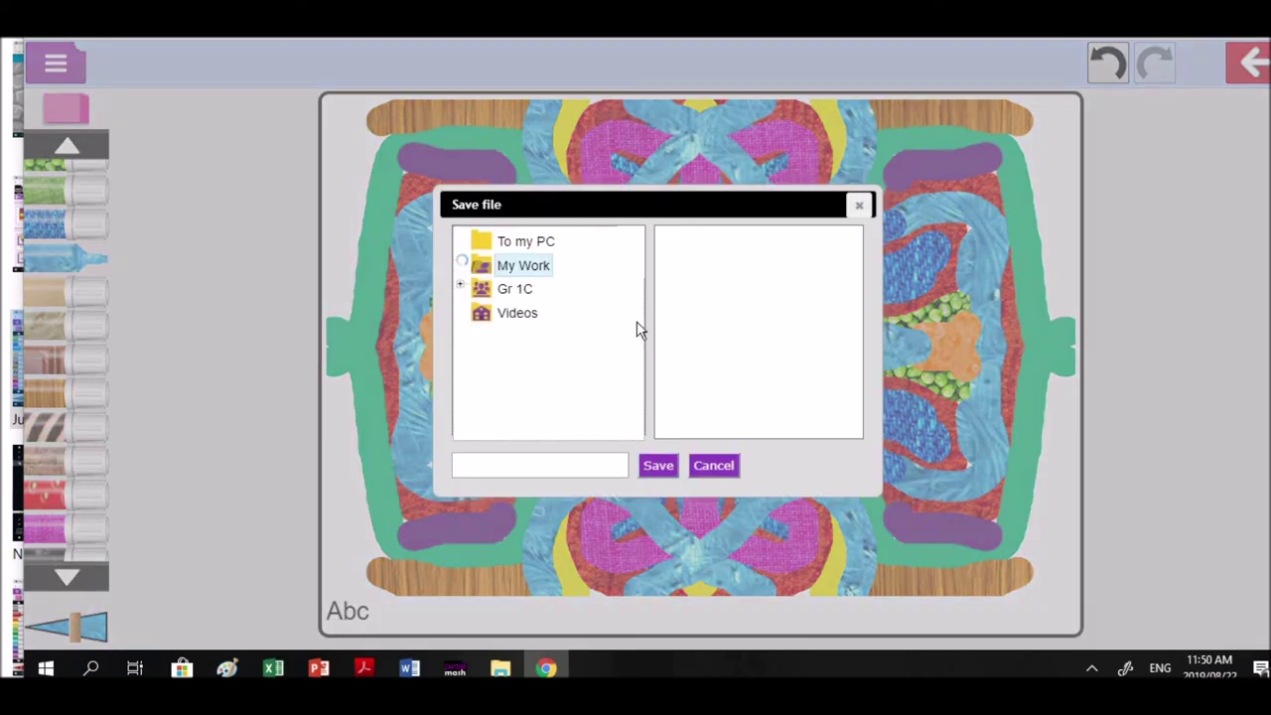
click(588, 461)
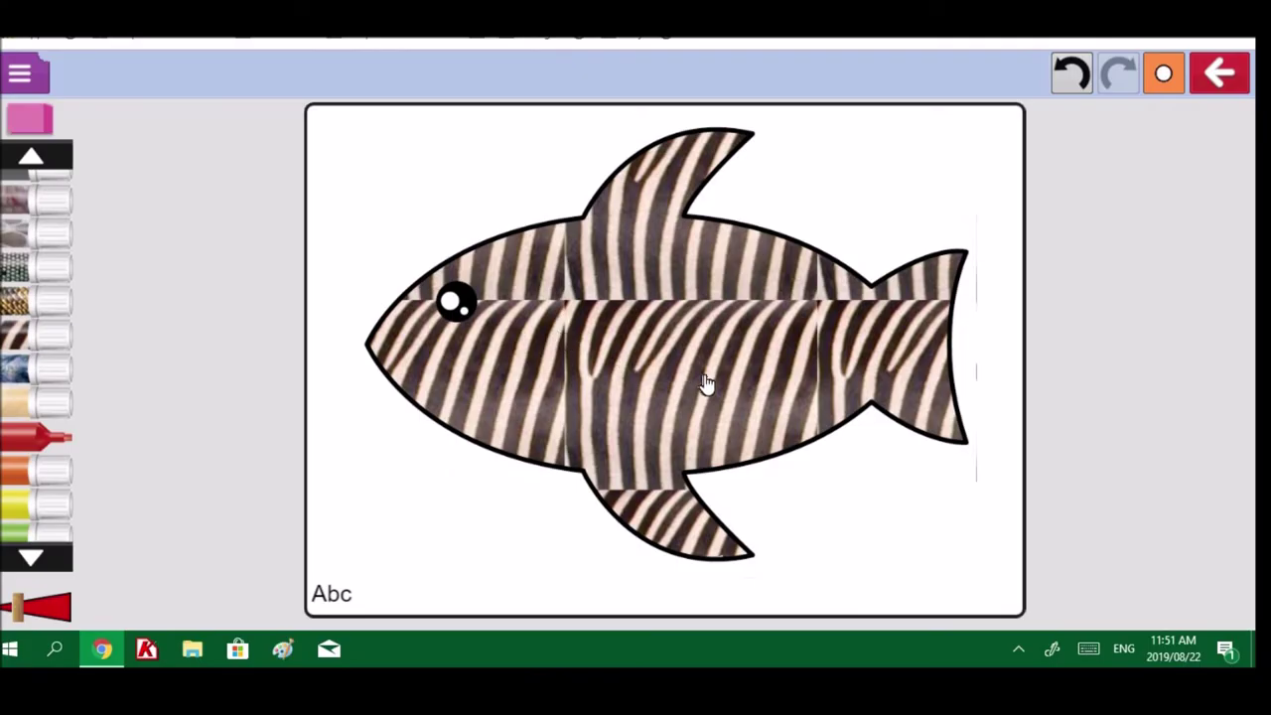
Step: Draw a red hook-shaped stroke across the zebra-striped fish's body
click(719, 371)
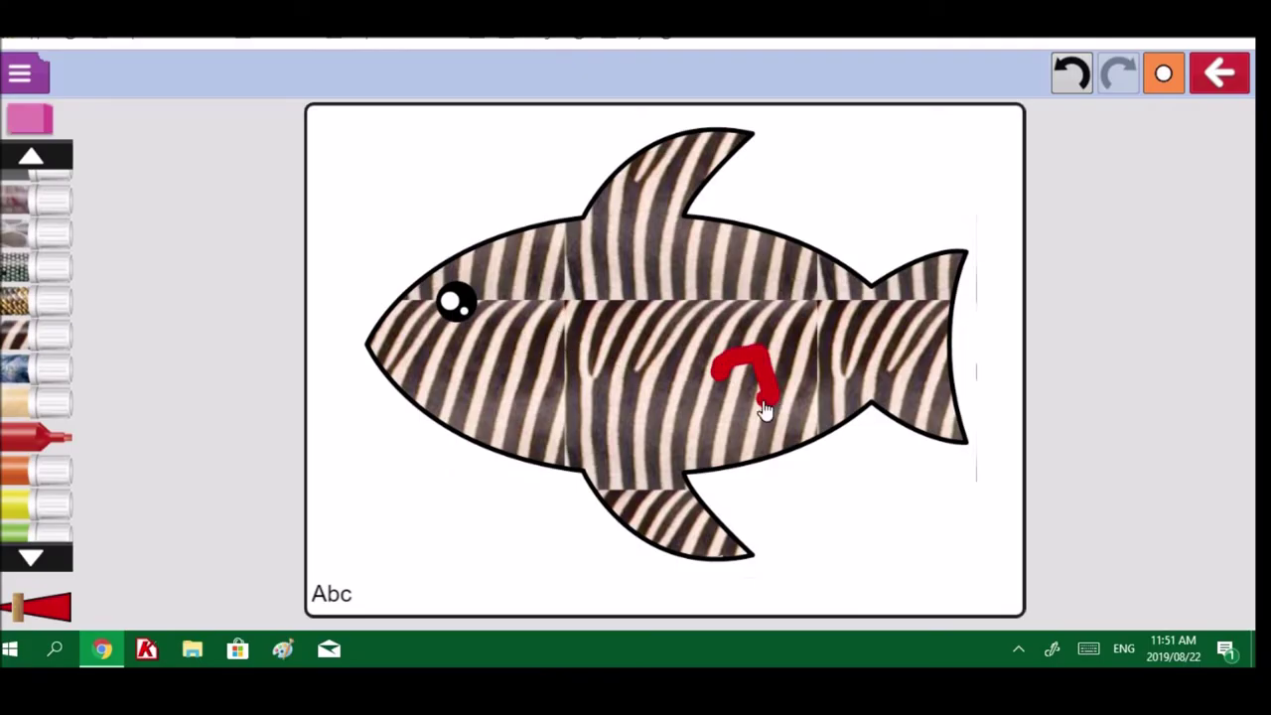
drag(721, 370, 711, 428)
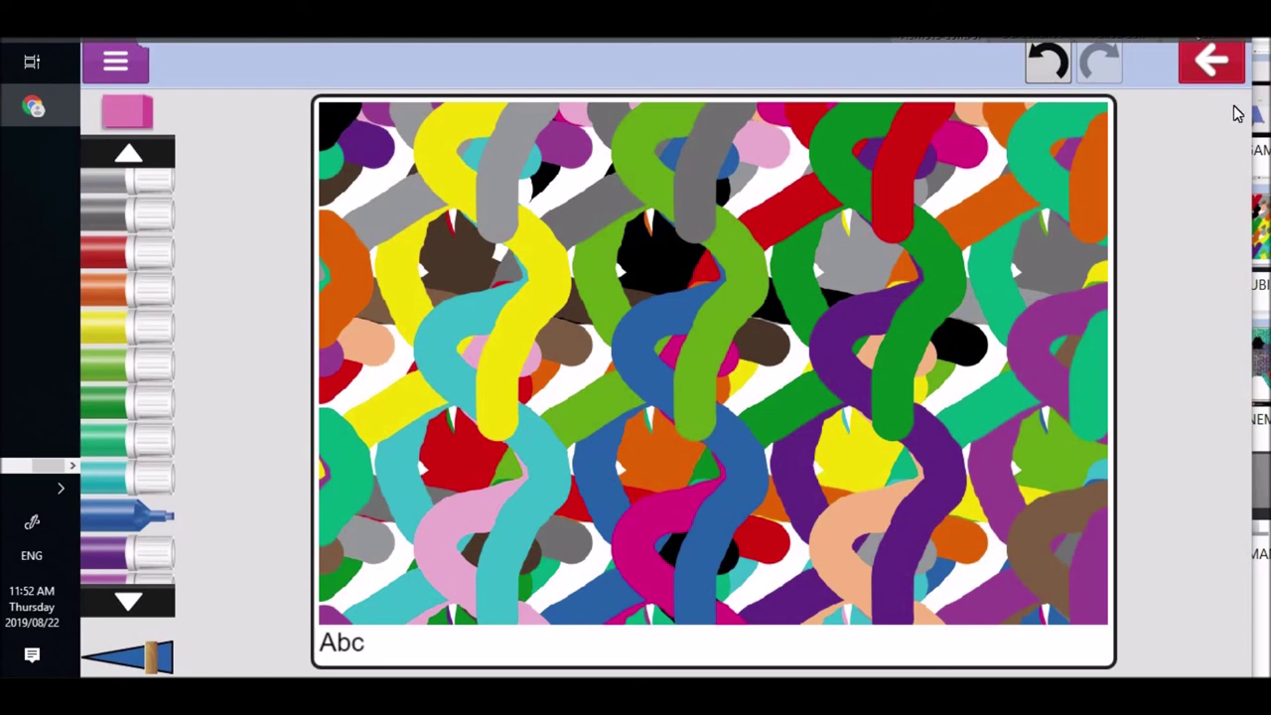
Step: Save the looping pattern to My Work via Save & exit, then leave the splatter painting
click(1222, 60)
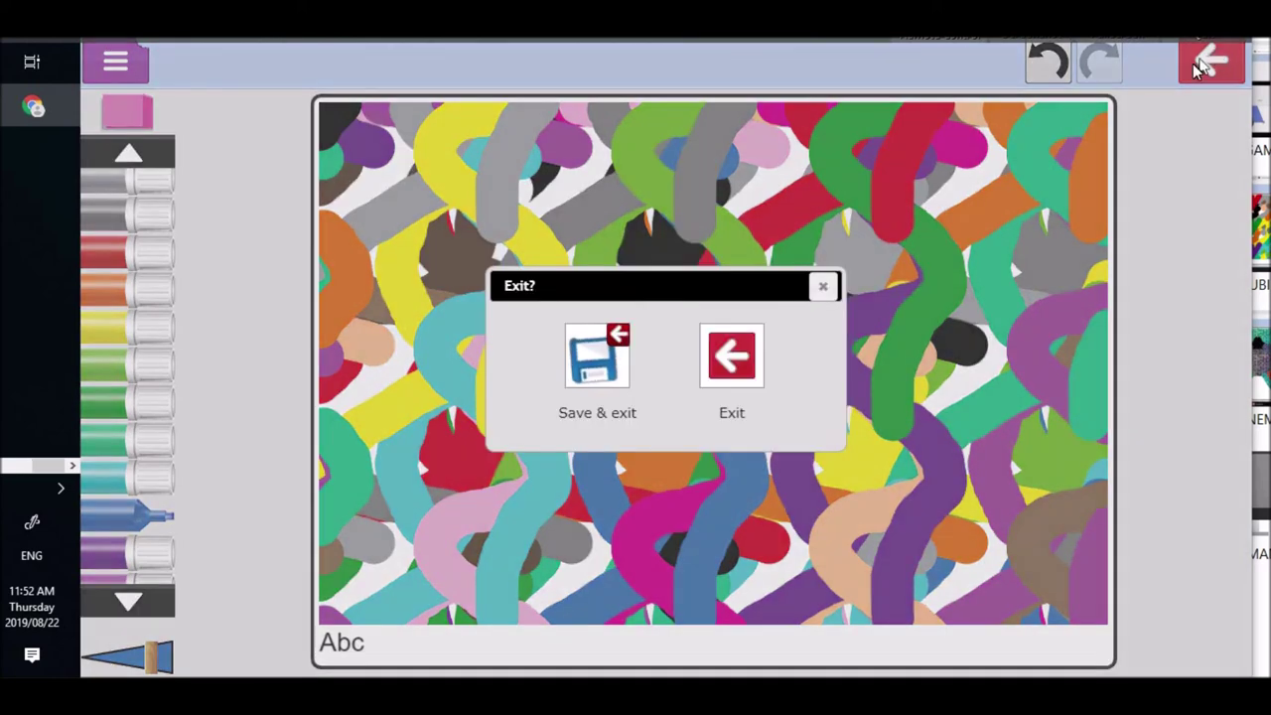
click(610, 363)
click(478, 270)
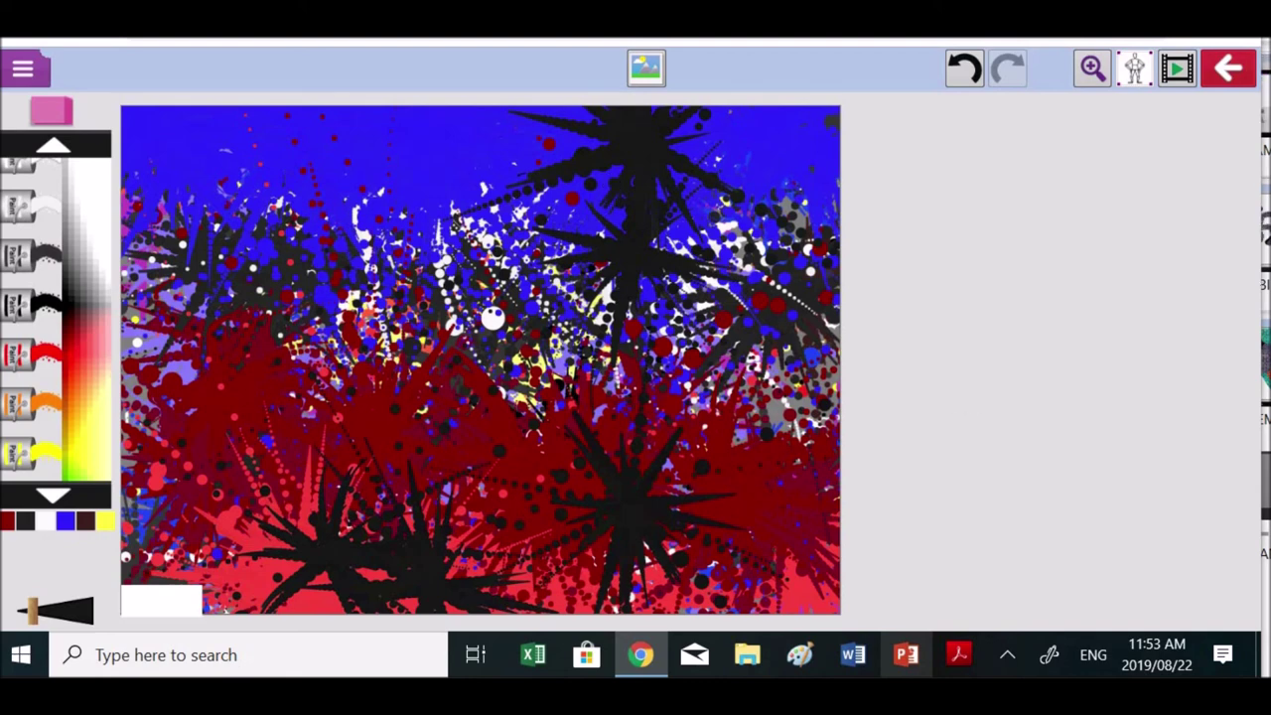
click(1229, 68)
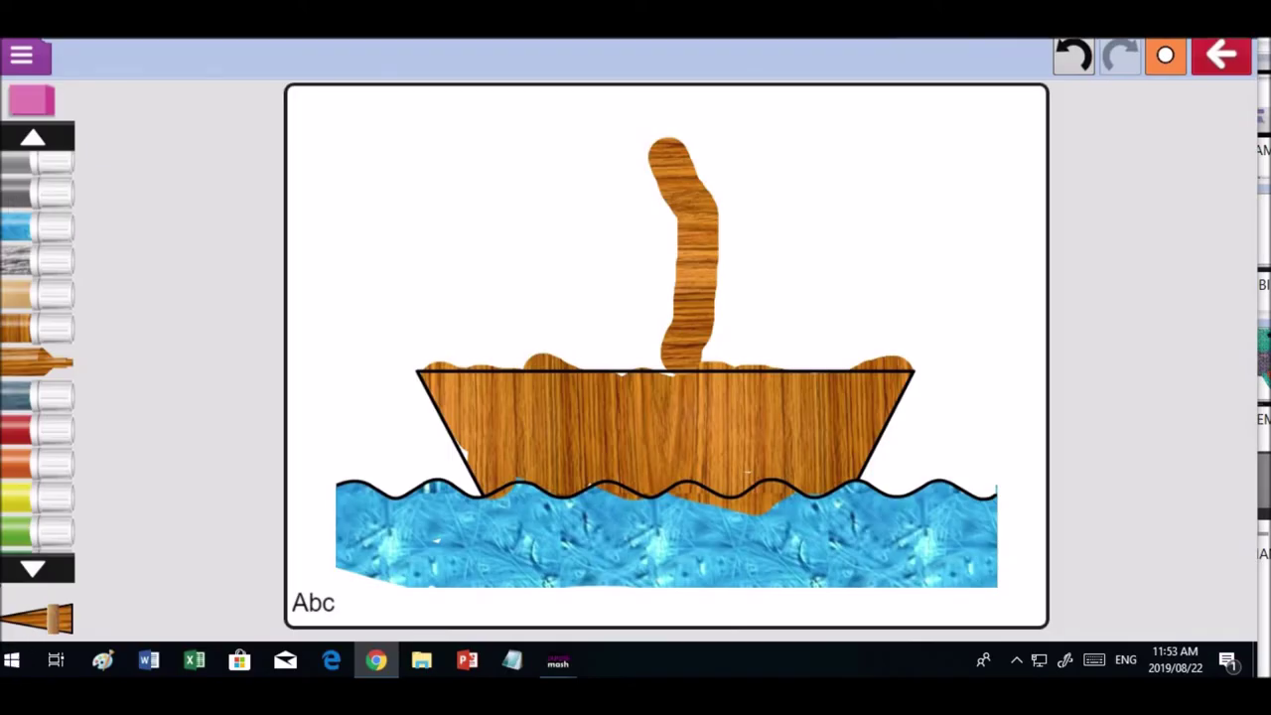
Step: Paint a red sail at the top of the boat's wooden mast
click(28, 424)
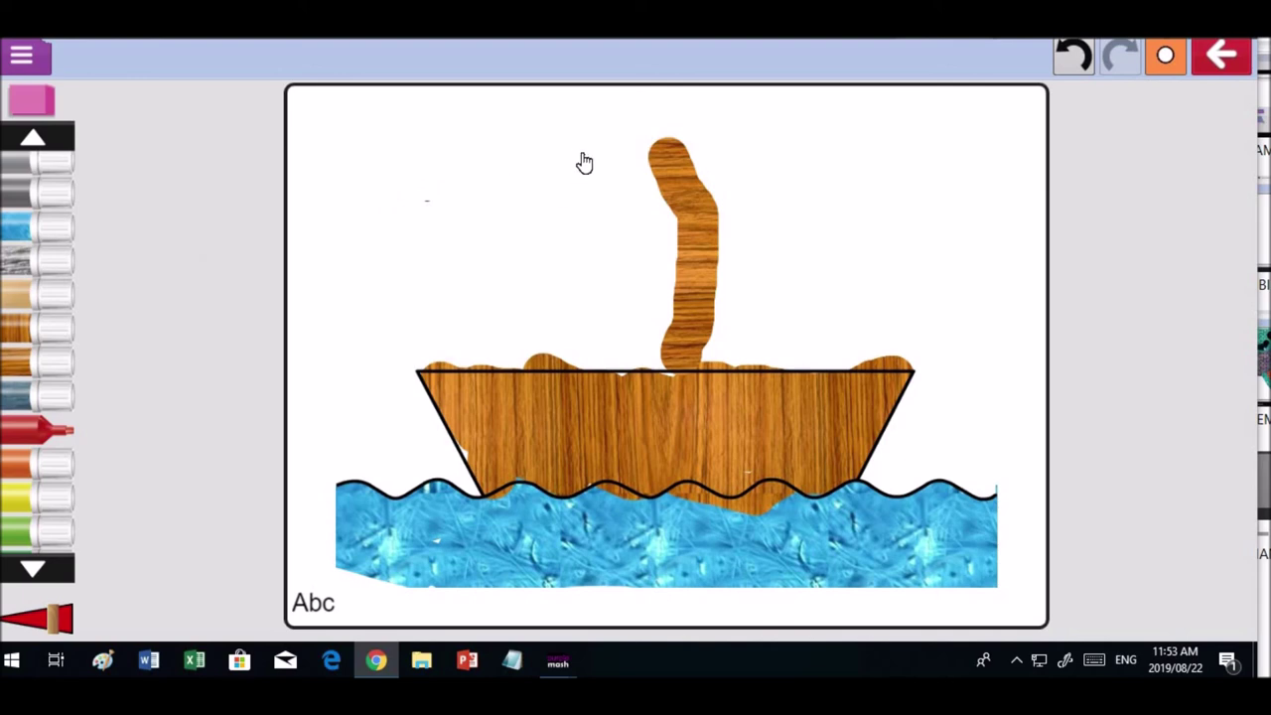
mouse_move(644, 159)
mouse_down()
mouse_move(573, 216)
mouse_move(660, 234)
mouse_move(643, 199)
mouse_up()
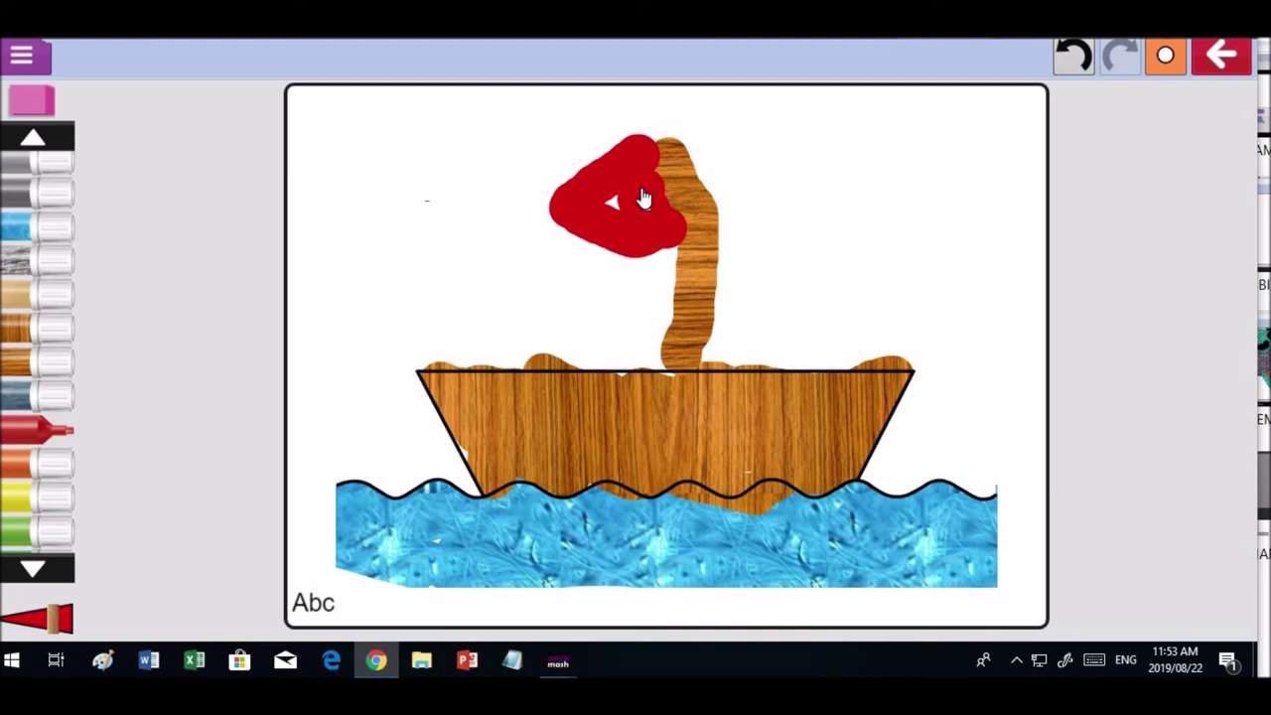